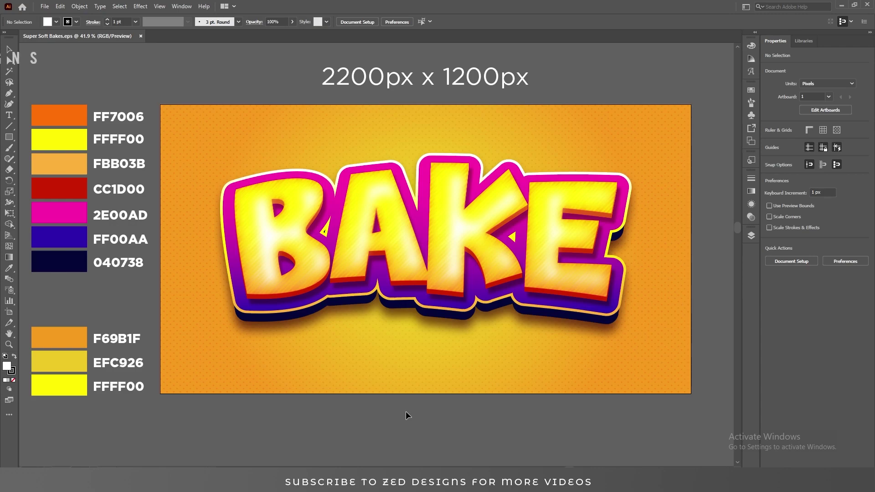
Delete the finished BAKE artwork together with its orange background, leaving the color swatches beside the artboard.
{"action": "left_click_drag", "start_coordinate": [156, 101], "coordinate": [526, 370]}
{"action": "left_click_drag", "start_coordinate": [693, 412], "coordinate": [704, 407]}
{"action": "key", "text": "Delete"}
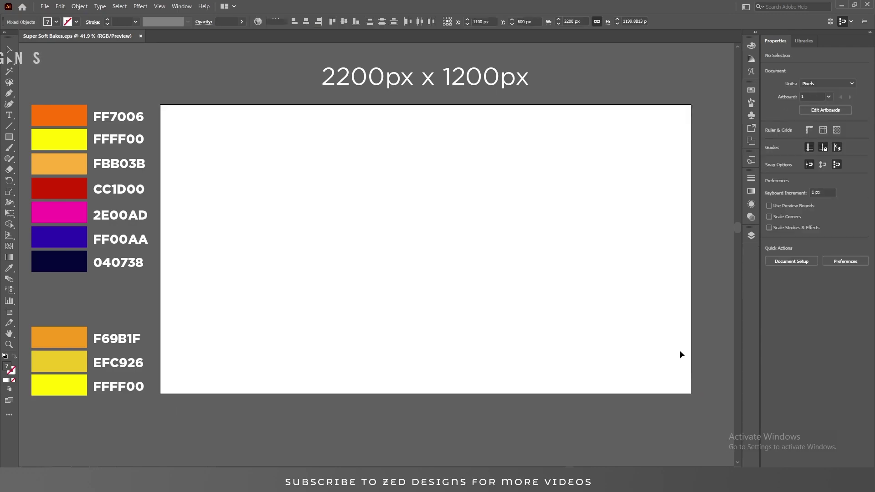
Lock the COLORS layer and make the BG layer active.
{"action": "left_click", "coordinate": [752, 235]}
{"action": "left_click", "coordinate": [684, 266]}
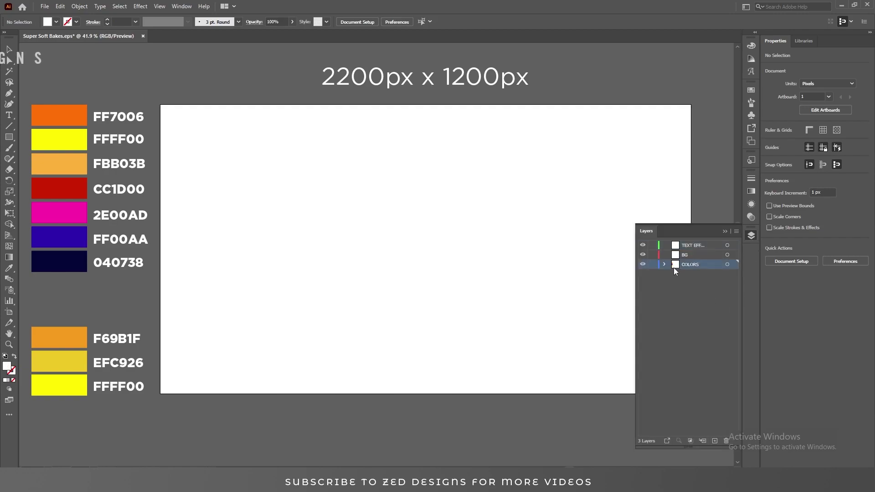
{"action": "left_click", "coordinate": [685, 256]}
{"action": "left_click", "coordinate": [653, 265]}
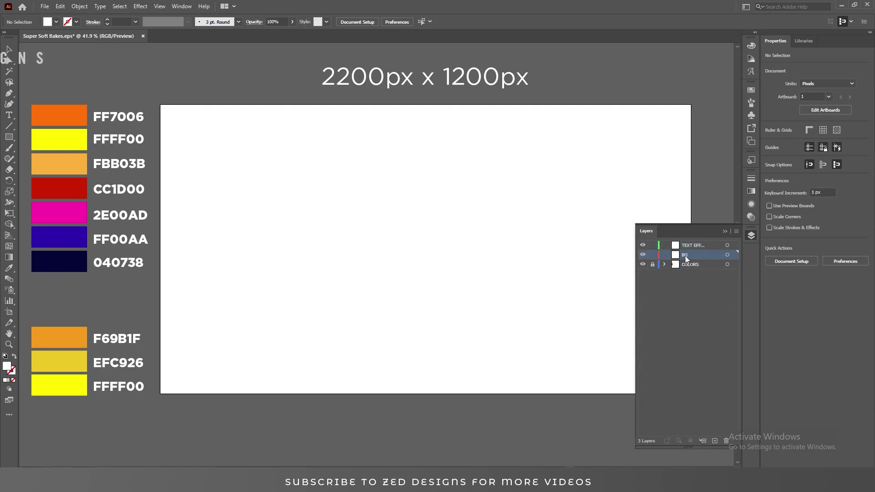
Draw a rectangle of about 2200 × 1197 px covering the artboard on the BG layer.
{"action": "left_click", "coordinate": [725, 231]}
{"action": "left_click", "coordinate": [9, 137]}
{"action": "left_click_drag", "start_coordinate": [162, 108], "coordinate": [691, 393]}
{"action": "key", "text": "v"}
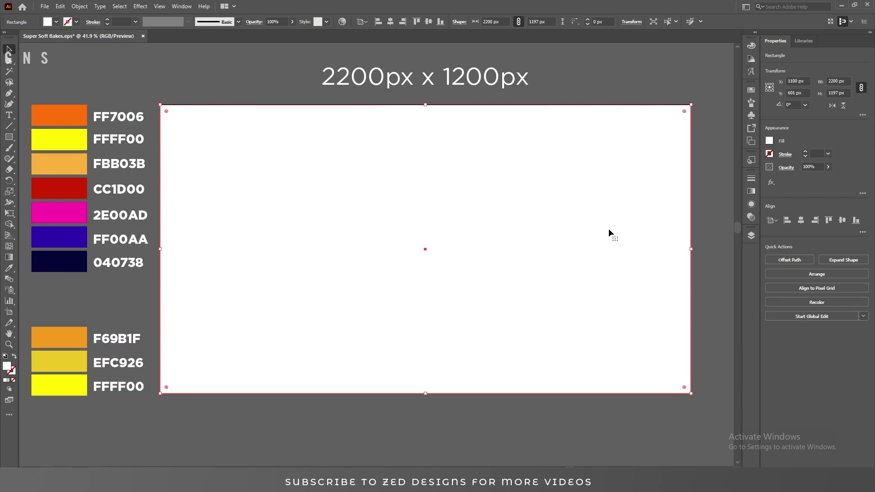
Apply a radial gradient to the background rectangle and sample F69B1F for its outer color stop.
{"action": "left_click", "coordinate": [751, 192]}
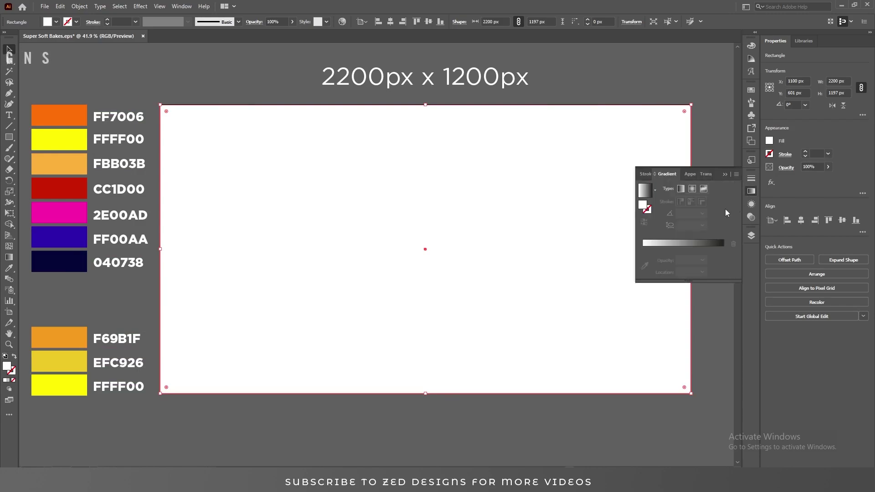
{"action": "left_click", "coordinate": [692, 189]}
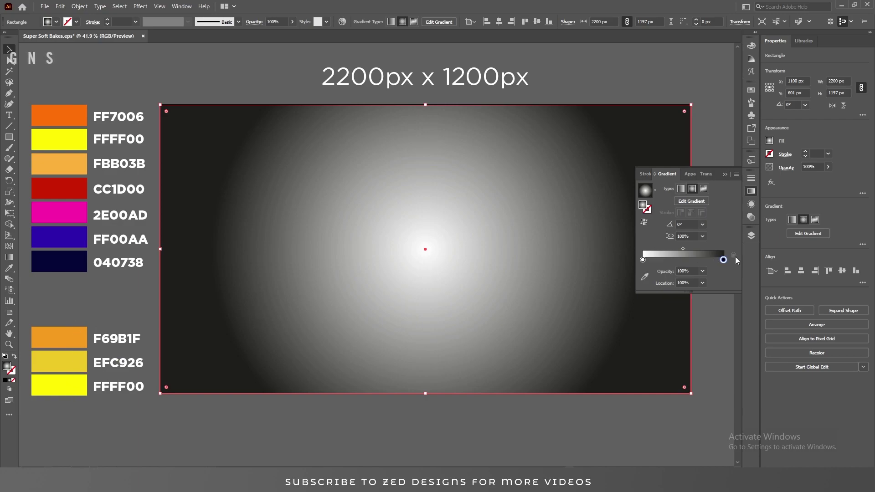
{"action": "left_click", "coordinate": [645, 277]}
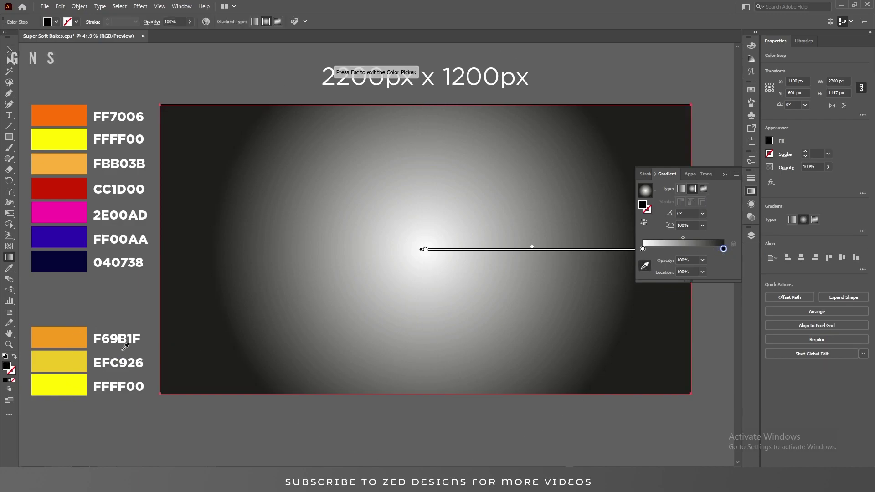
{"action": "left_click", "coordinate": [72, 330]}
Add a middle color stop to the background gradient at 35% location and sample EFC926 for it.
{"action": "left_click", "coordinate": [677, 250]}
{"action": "left_click", "coordinate": [689, 271]}
{"action": "type", "text": "35"}
{"action": "key", "text": "Return"}
{"action": "left_click", "coordinate": [644, 266]}
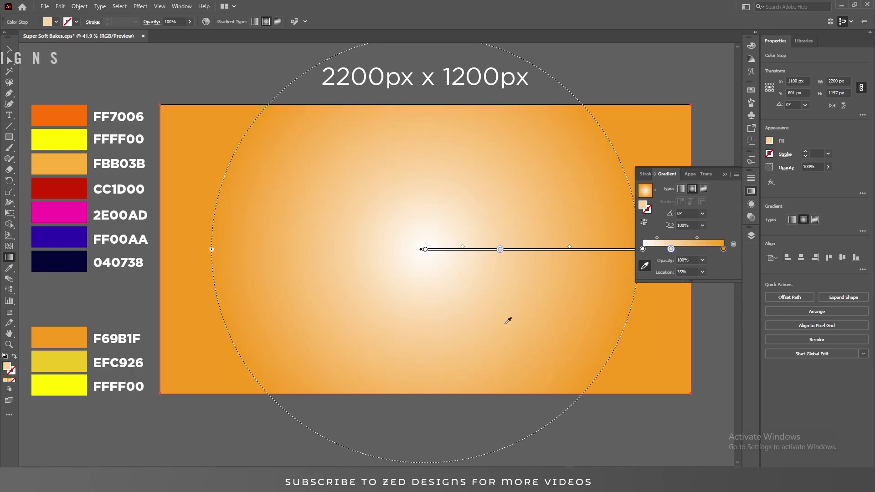
{"action": "left_click", "coordinate": [68, 360]}
Sample FFFF00 for the gradient's center color stop and finish editing the background gradient.
{"action": "left_click", "coordinate": [643, 249]}
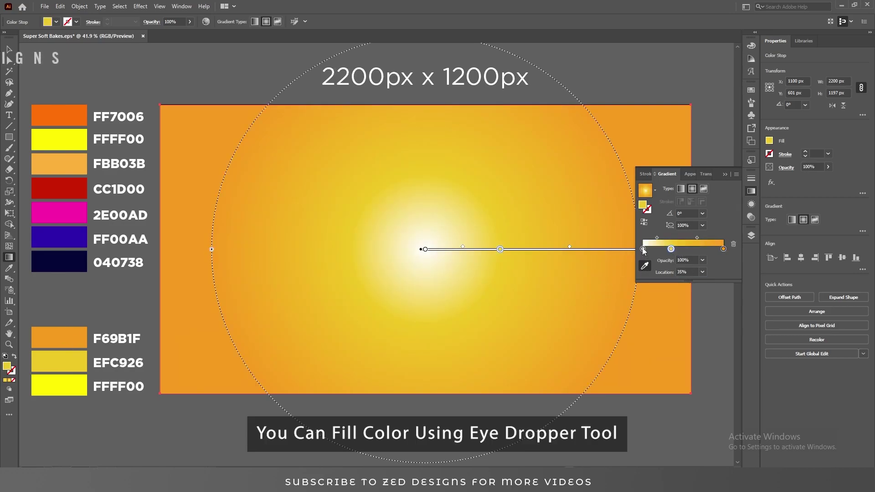
{"action": "left_click", "coordinate": [71, 383]}
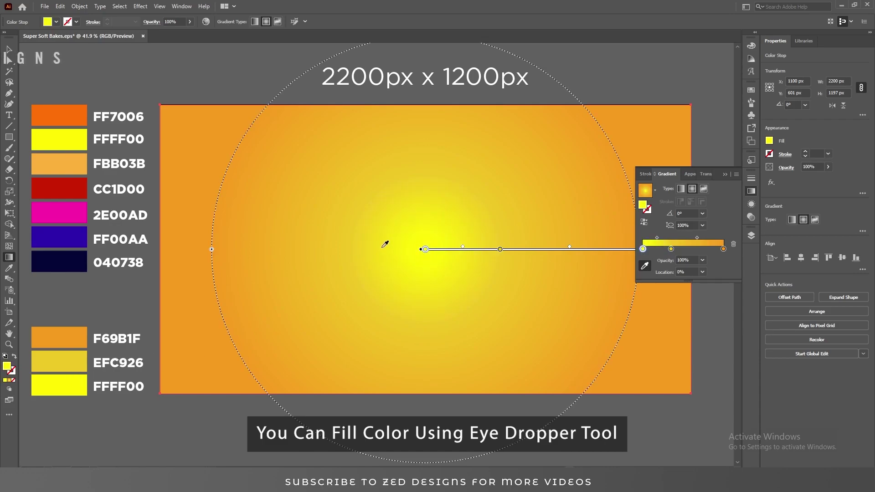
{"action": "key", "text": "v"}
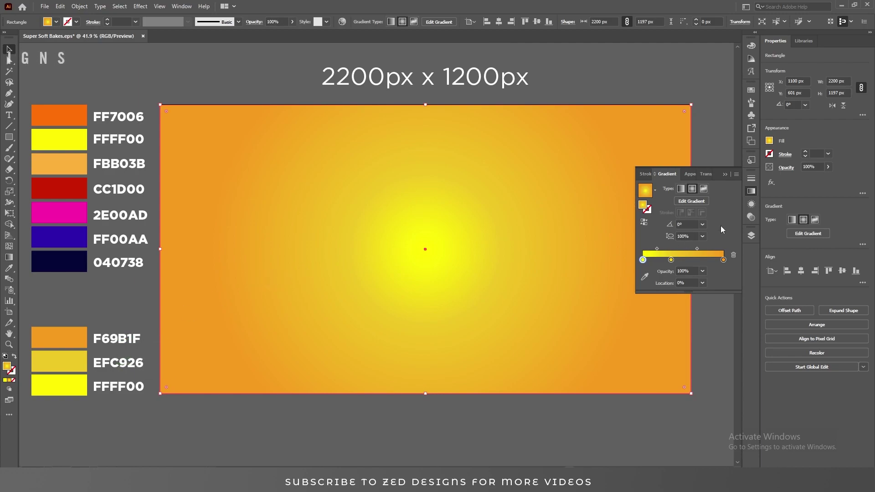
Add a second fill above the background's gradient fill and apply the small black dot pattern swatch to it.
{"action": "left_click", "coordinate": [752, 204]}
{"action": "left_click", "coordinate": [707, 224]}
{"action": "left_click", "coordinate": [715, 363]}
{"action": "left_click", "coordinate": [692, 224]}
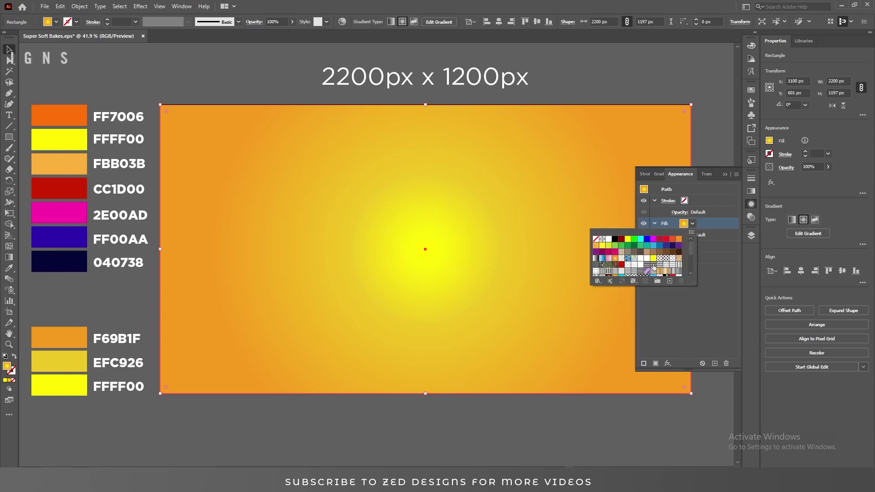
{"action": "left_click", "coordinate": [628, 265]}
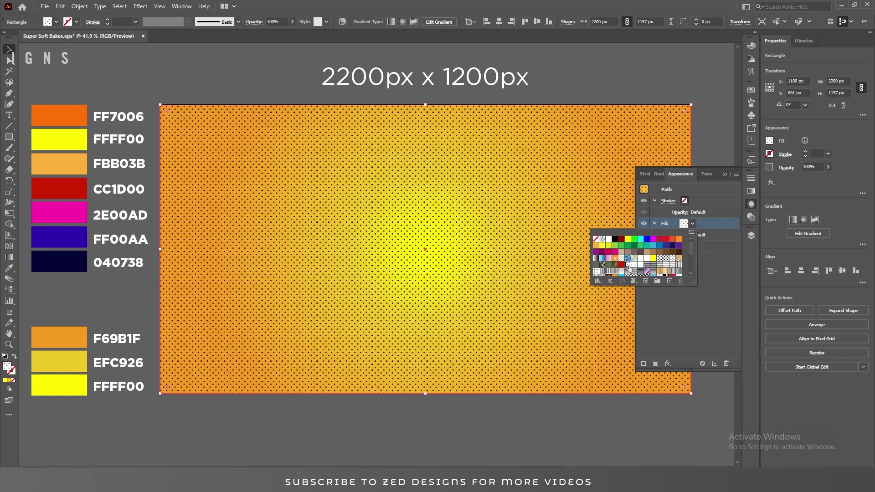
Open the Basic Graphics_Dots pattern swatch library to view its dot patterns, and close it again.
{"action": "left_click", "coordinate": [693, 225]}
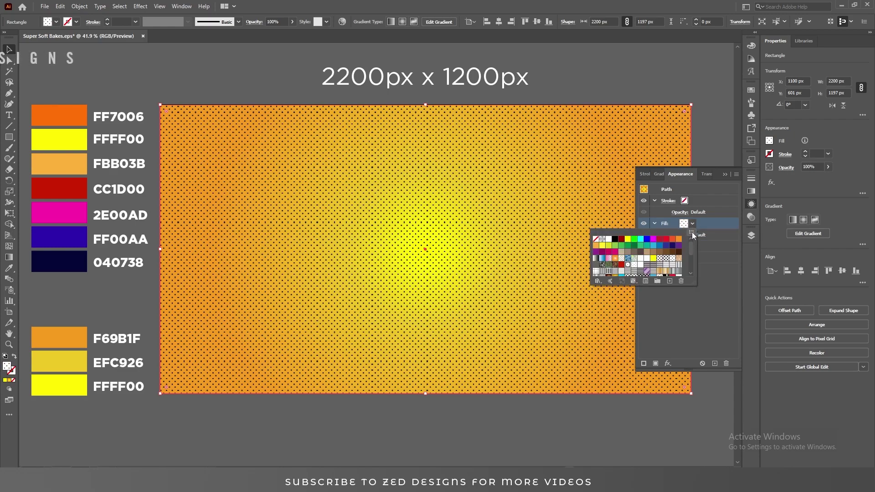
{"action": "left_click", "coordinate": [691, 232]}
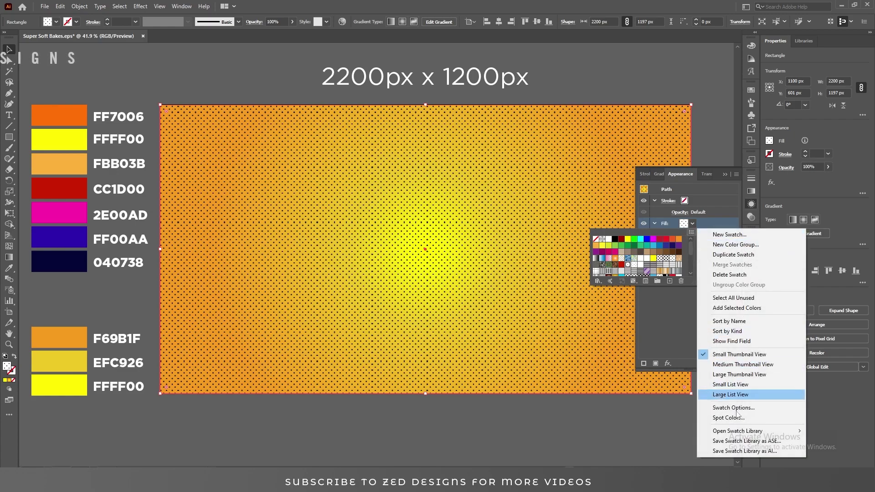
{"action": "mouse_move", "coordinate": [733, 431]}
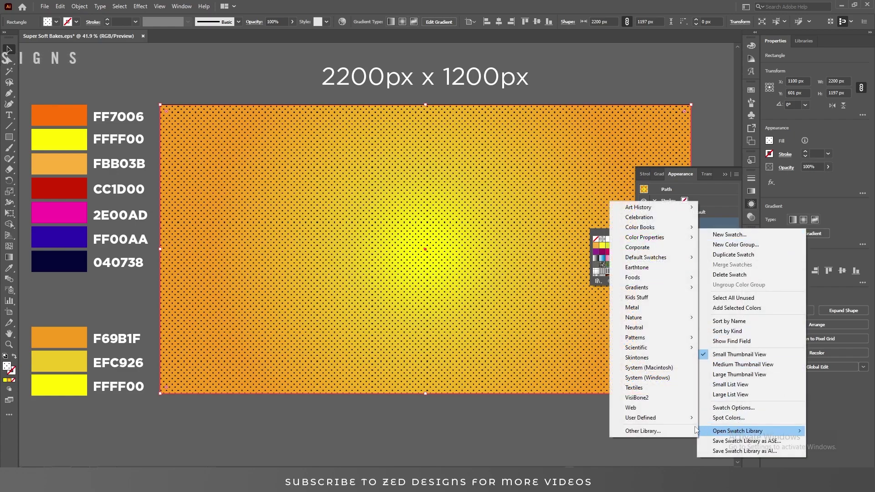
{"action": "mouse_move", "coordinate": [666, 338]}
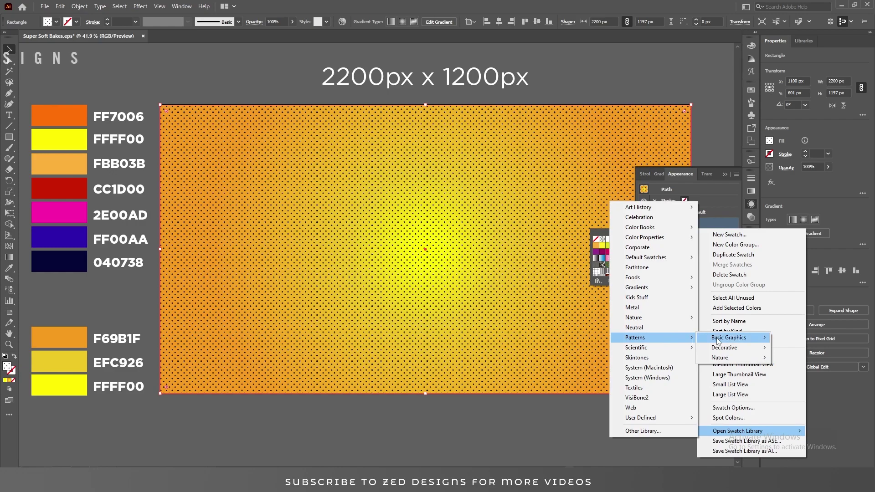
{"action": "mouse_move", "coordinate": [722, 341]}
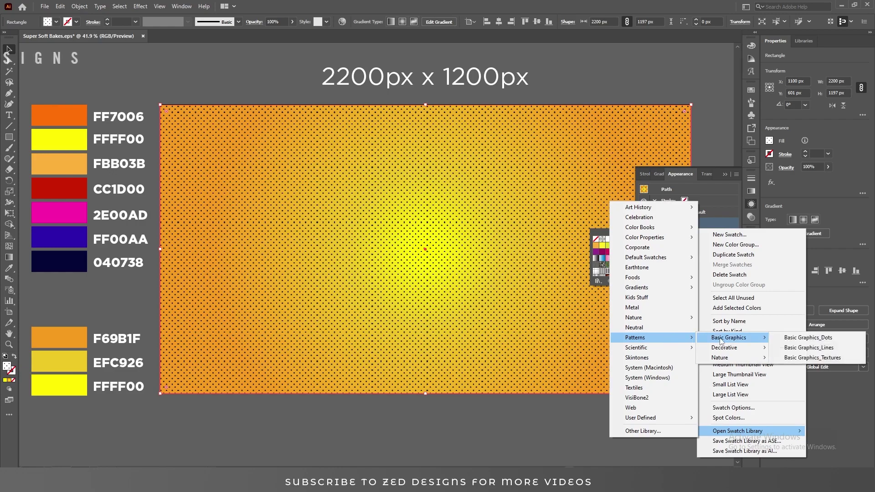
{"action": "left_click", "coordinate": [808, 338]}
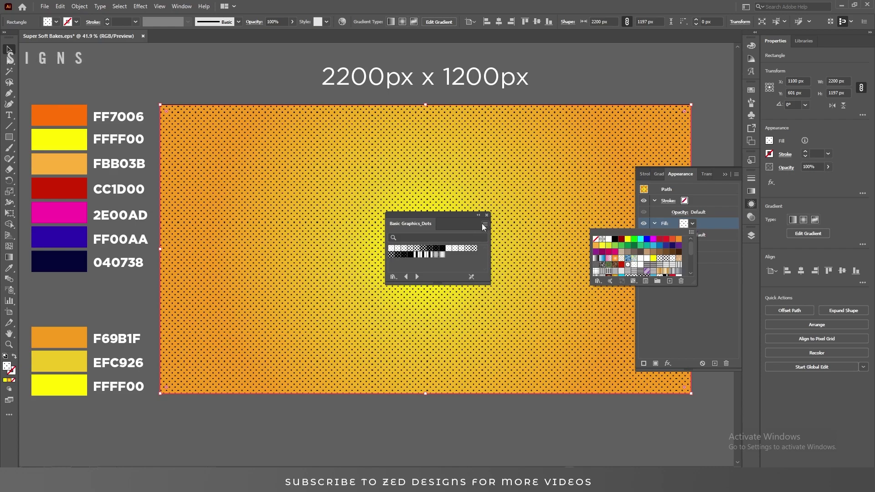
{"action": "left_click", "coordinate": [522, 239]}
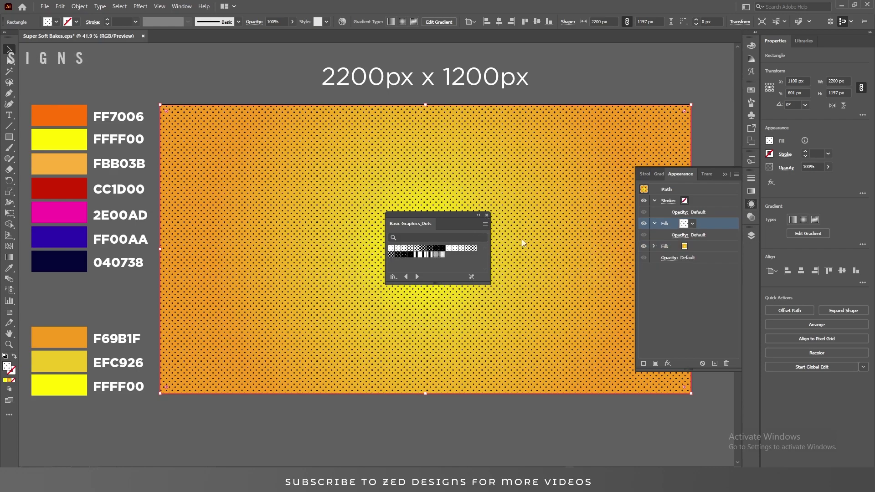
{"action": "left_click", "coordinate": [486, 214]}
Set the dot pattern fill's blending mode to Overlay and its opacity to 50%.
{"action": "left_click", "coordinate": [681, 236]}
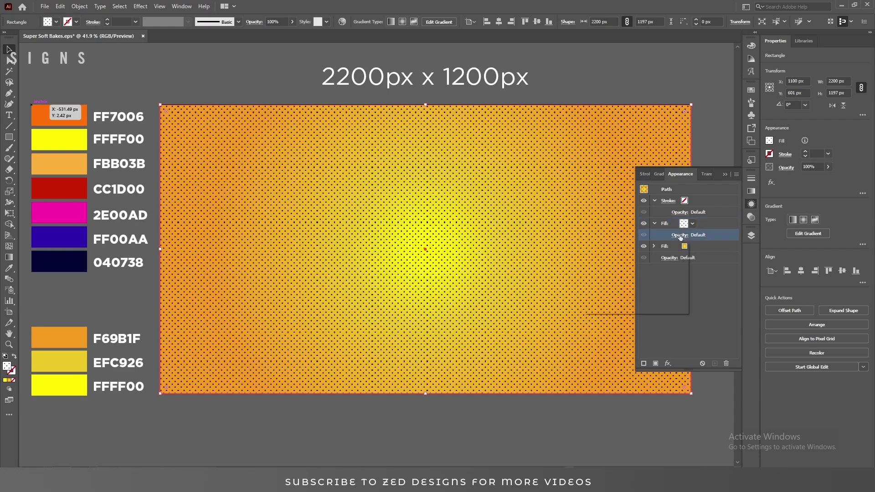
{"action": "left_click", "coordinate": [622, 253]}
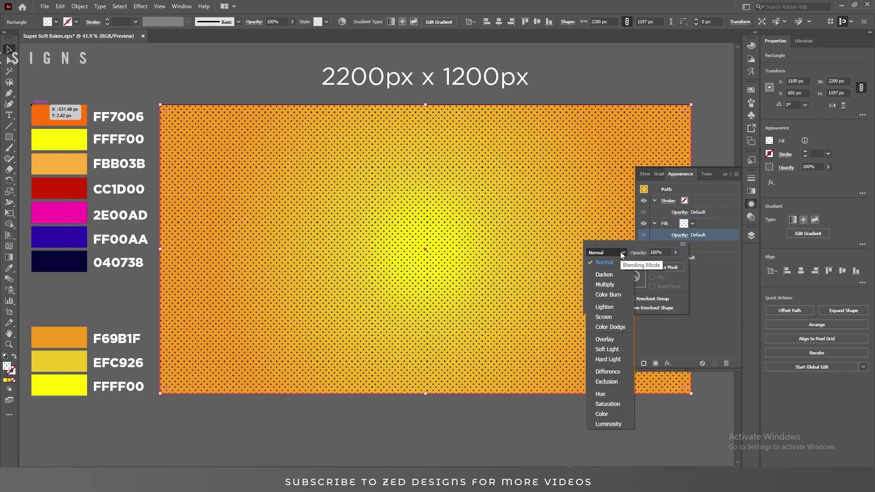
{"action": "key", "text": "Escape"}
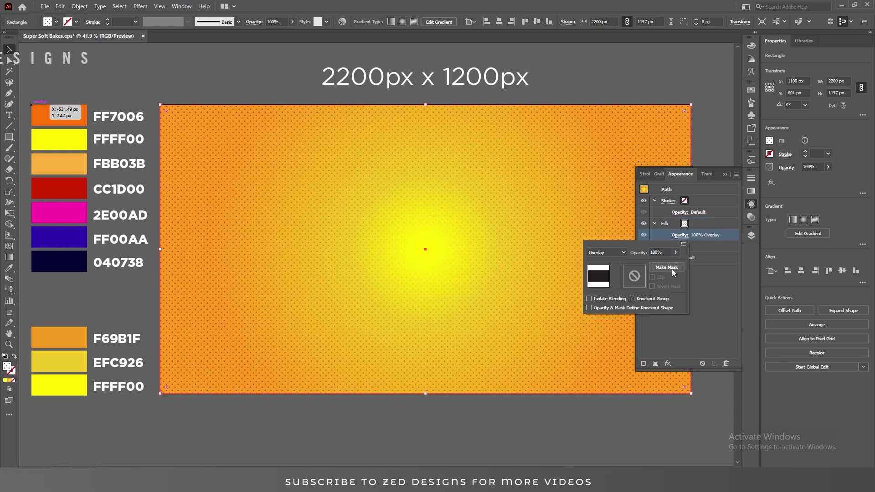
{"action": "left_click", "coordinate": [660, 254]}
{"action": "type", "text": "50"}
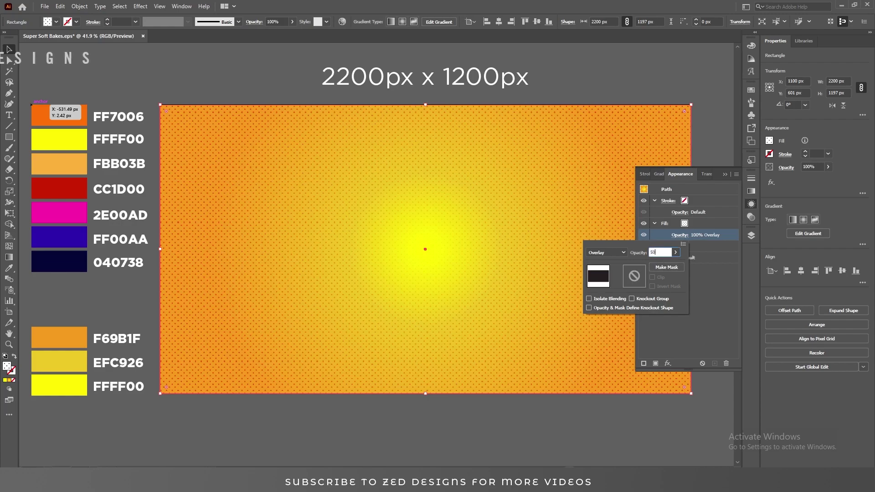
{"action": "key", "text": "Return"}
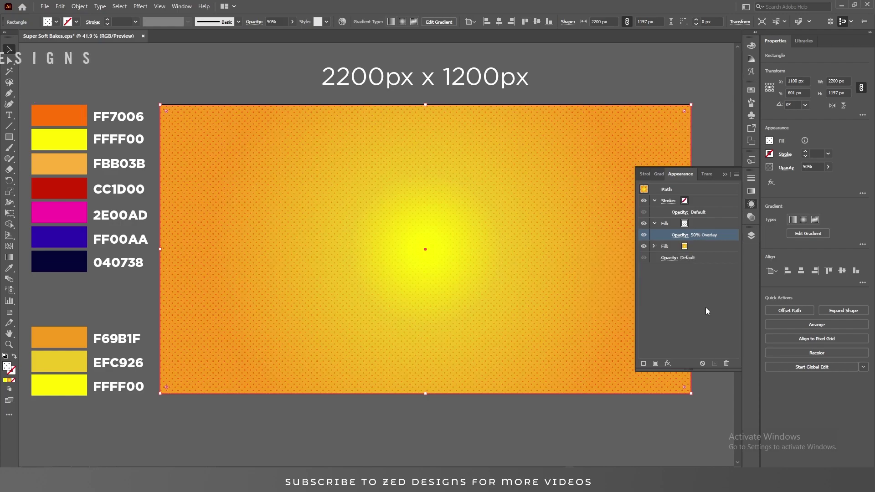
Lock the BG layer and make the text effect layer active.
{"action": "left_click", "coordinate": [751, 236]}
{"action": "left_click", "coordinate": [652, 255]}
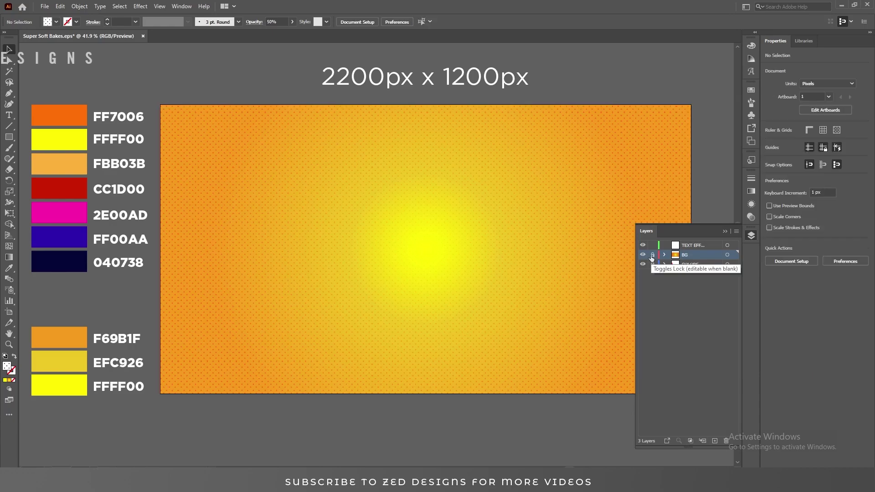
{"action": "left_click", "coordinate": [694, 246]}
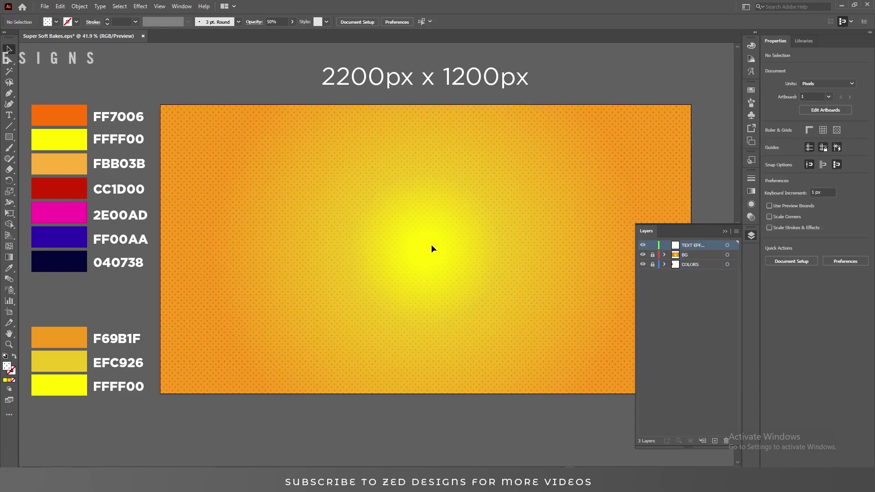
Add the point text BAKE on the artboard and set its font size to 575 pt.
{"action": "key", "text": "t"}
{"action": "left_click", "coordinate": [370, 220]}
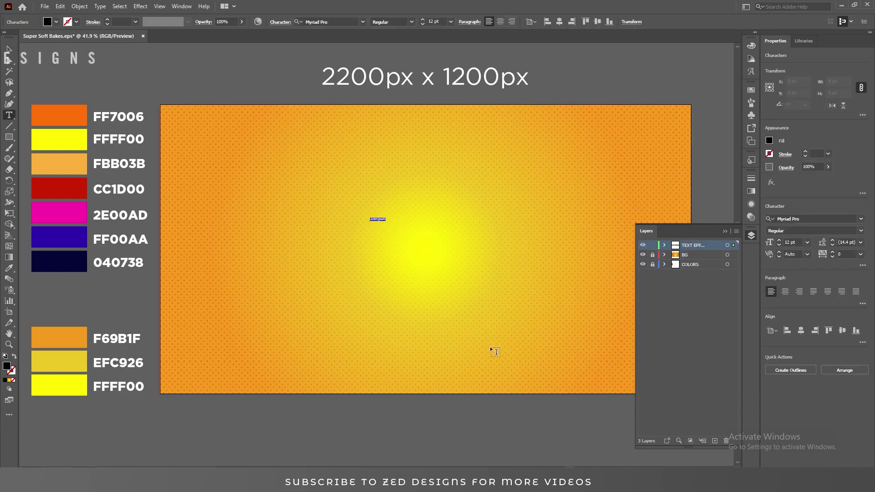
{"action": "type", "text": "BAKE"}
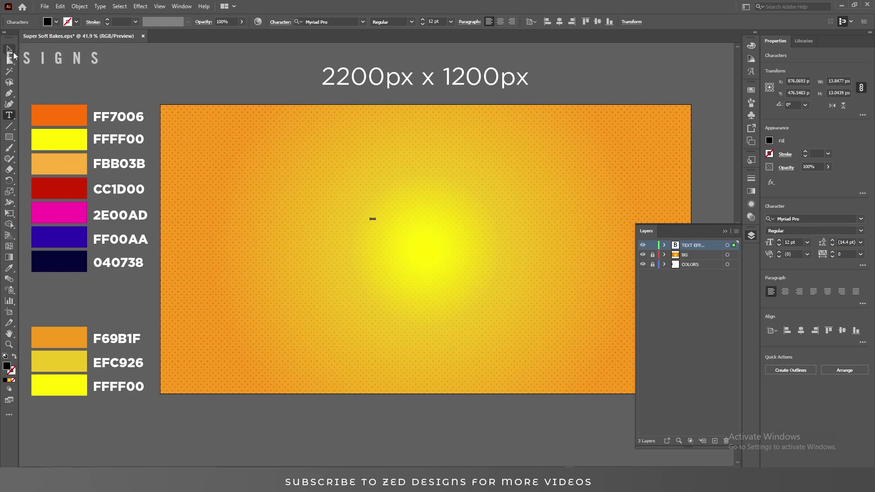
{"action": "key", "text": "Escape"}
{"action": "left_click", "coordinate": [436, 21]}
{"action": "type", "text": "575"}
{"action": "key", "text": "Return"}
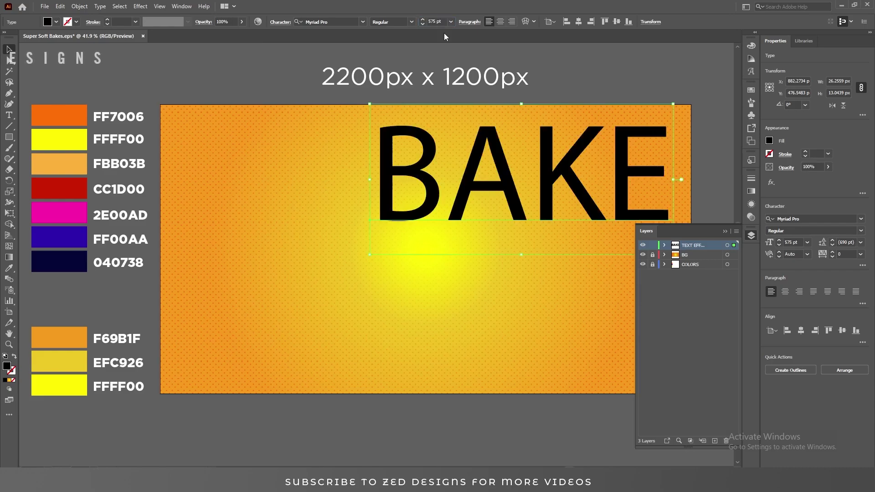
Change the BAKE text's font to Dragon Fruit Days.
{"action": "left_click", "coordinate": [331, 22]}
{"action": "type", "text": "DRA"}
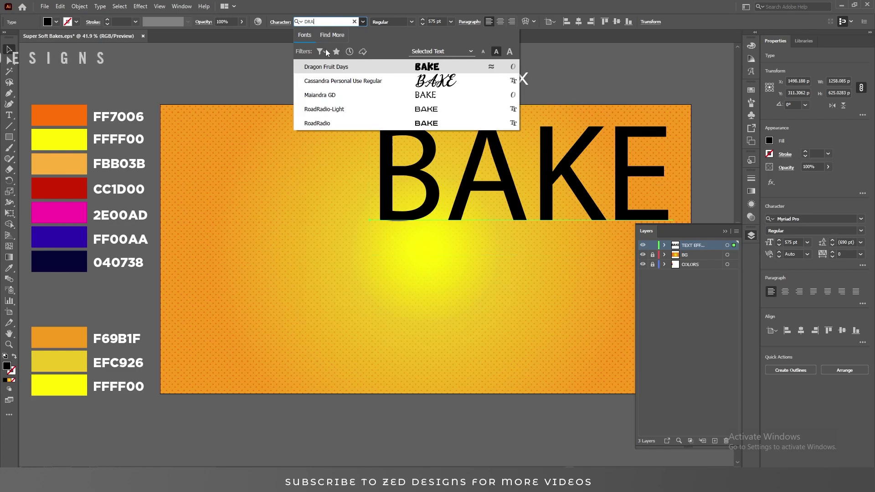
{"action": "left_click", "coordinate": [328, 67]}
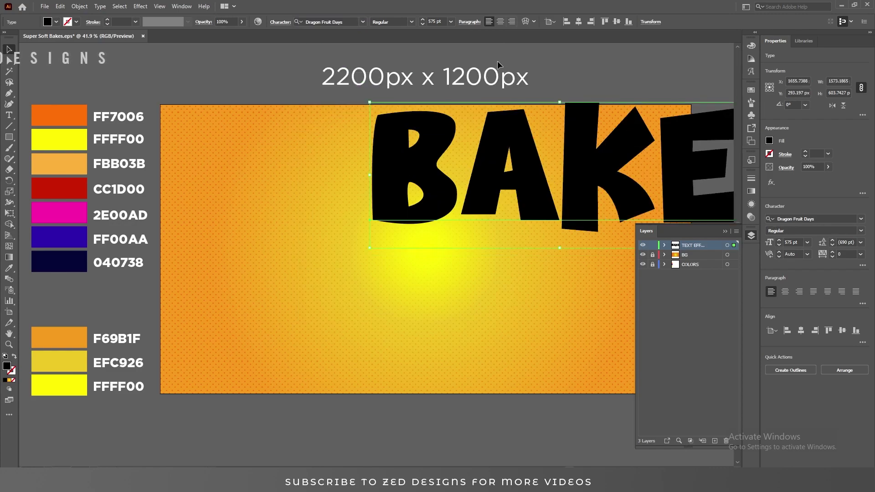
Center-align the BAKE text's paragraph and center the text horizontally and vertically on the artboard.
{"action": "left_click", "coordinate": [501, 22]}
{"action": "left_click", "coordinate": [579, 22]}
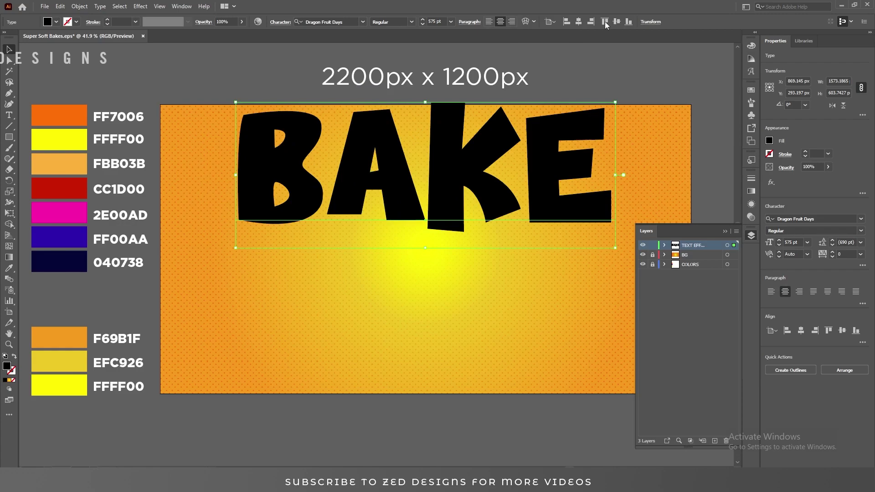
{"action": "left_click", "coordinate": [617, 21]}
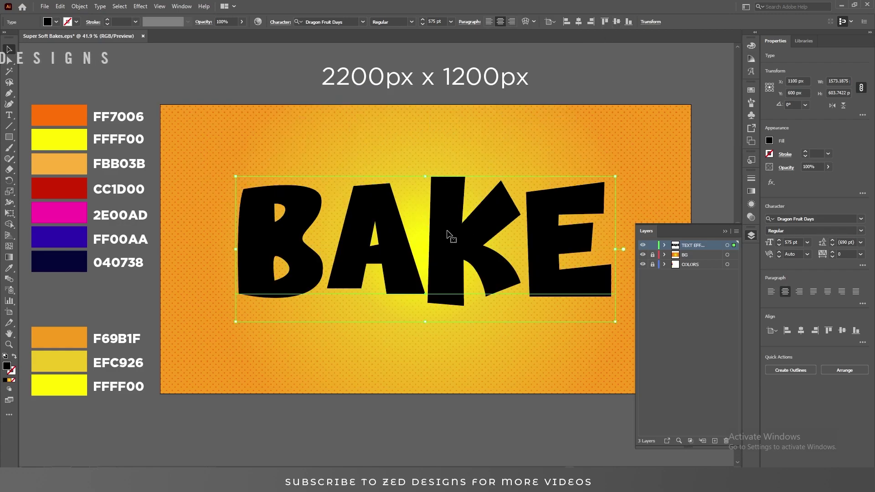
Set the BAKE text's fill to none.
{"action": "left_click", "coordinate": [14, 385]}
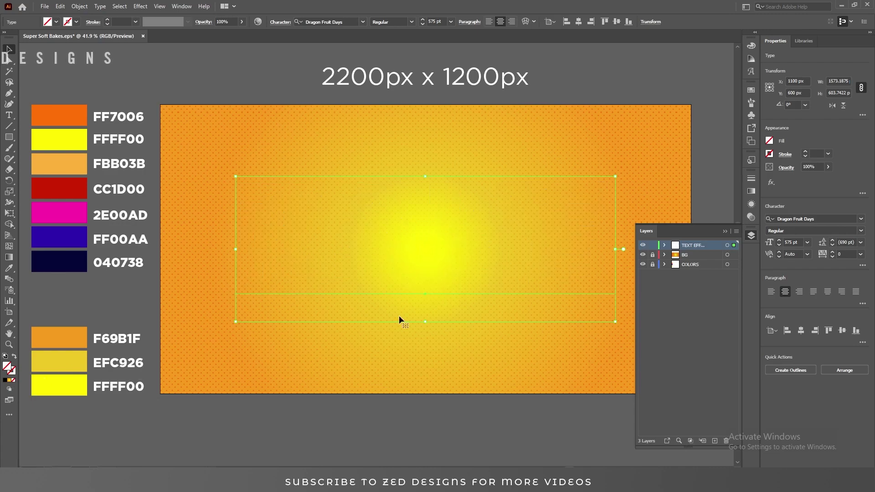
Add a new fill to the BAKE text.
{"action": "left_click", "coordinate": [752, 204]}
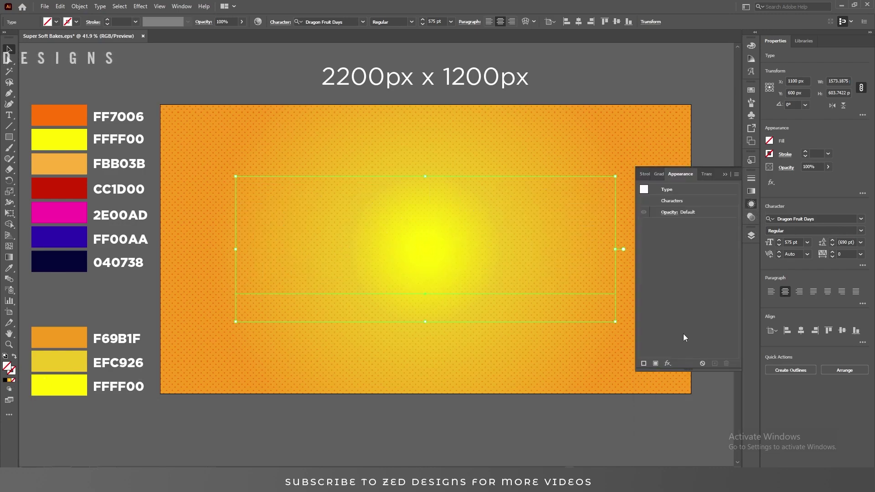
{"action": "left_click", "coordinate": [655, 363]}
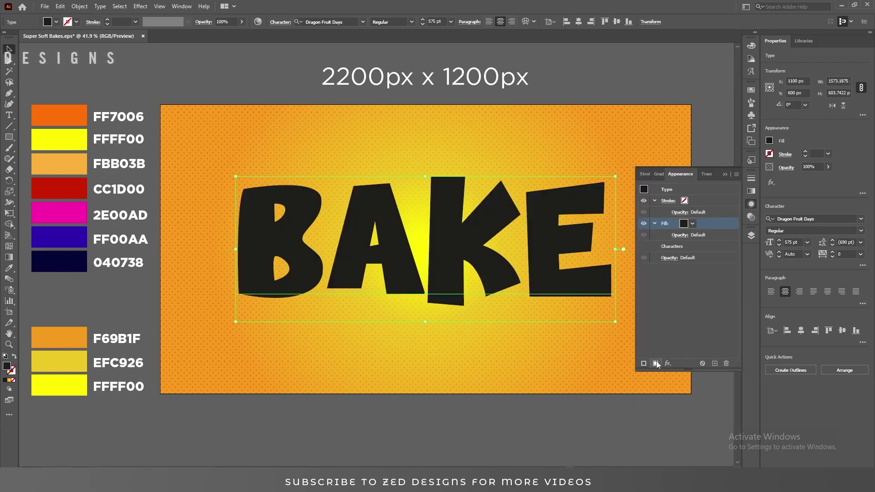
{"action": "left_click", "coordinate": [655, 224]}
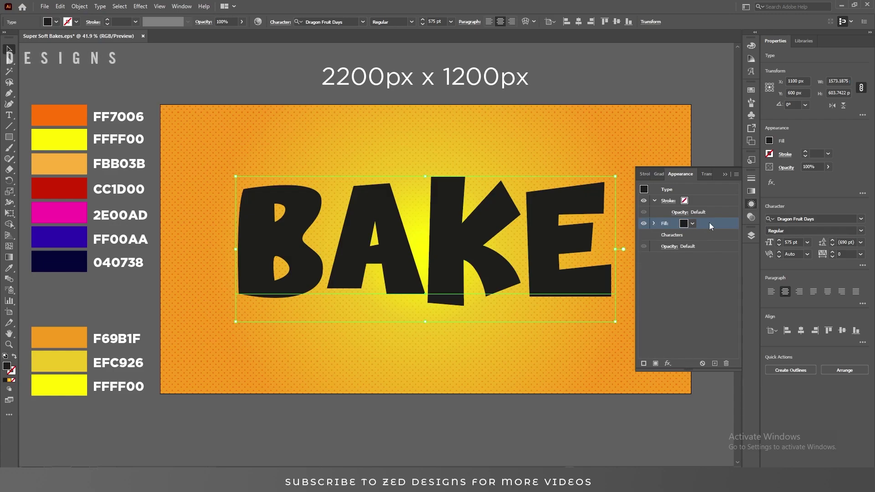
Apply a white-to-black linear gradient to the BAKE text's new fill and set its angle to 90°.
{"action": "left_click", "coordinate": [751, 192]}
{"action": "left_click", "coordinate": [655, 191]}
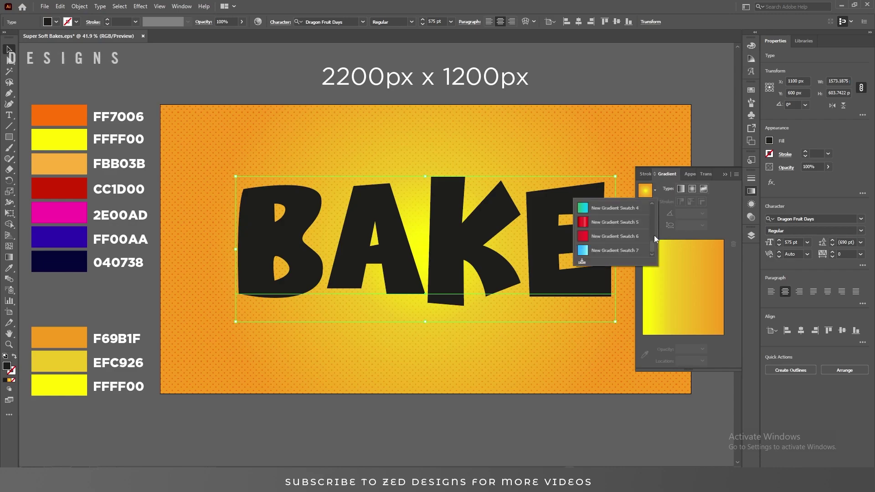
{"action": "left_click_drag", "start_coordinate": [653, 243], "coordinate": [647, 203]}
{"action": "left_click", "coordinate": [647, 206]}
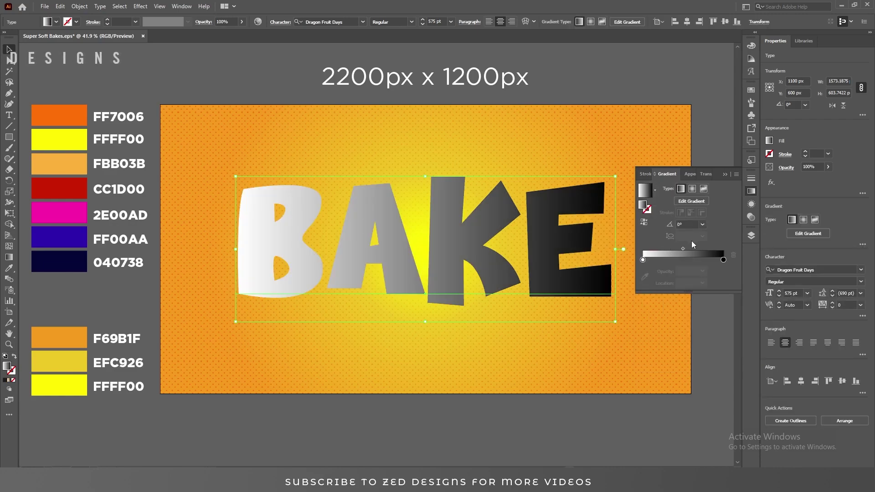
{"action": "left_click", "coordinate": [703, 225]}
{"action": "left_click", "coordinate": [712, 274]}
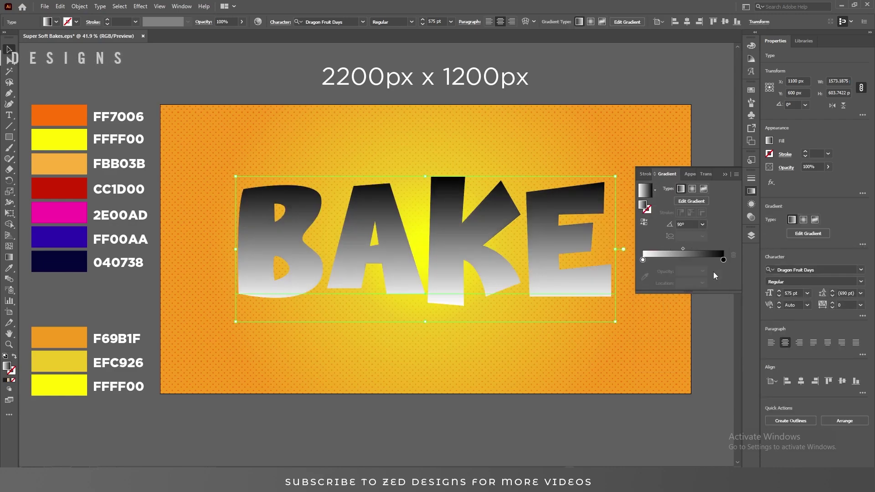
Sample FBB03B for the gradient's start stop and FFFF00 for its end stop from the color swatches beside the artboard.
{"action": "left_click", "coordinate": [643, 260]}
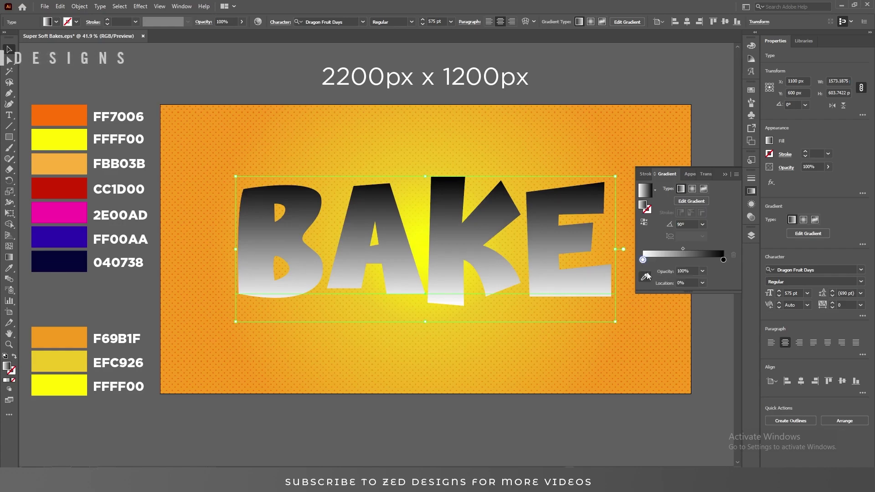
{"action": "left_click", "coordinate": [647, 276]}
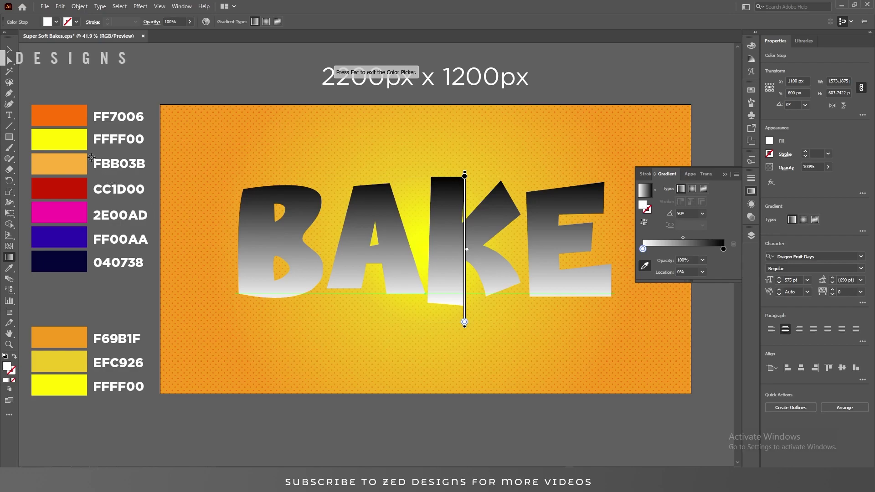
{"action": "left_click", "coordinate": [72, 162]}
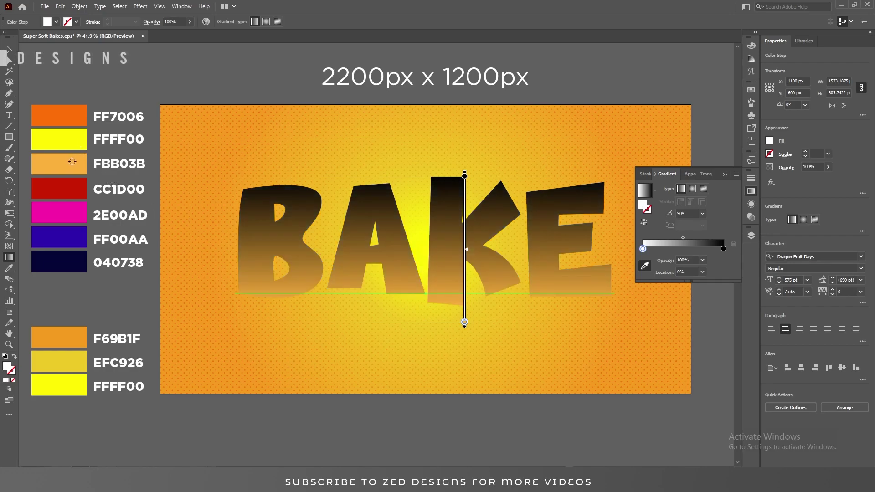
{"action": "left_click", "coordinate": [723, 249]}
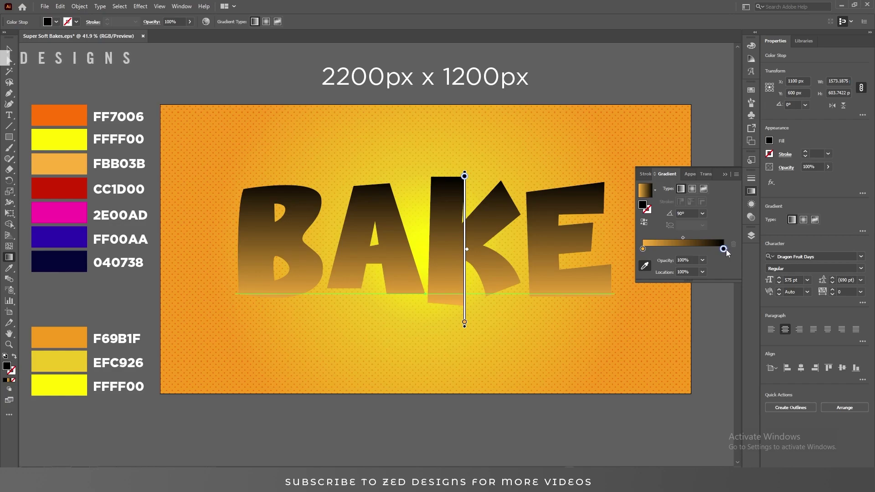
{"action": "left_click", "coordinate": [52, 137]}
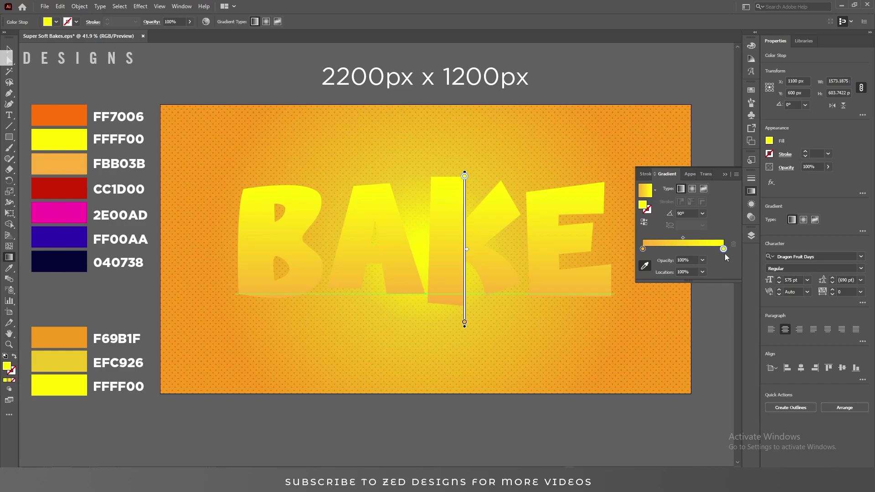
{"action": "left_click", "coordinate": [661, 241]}
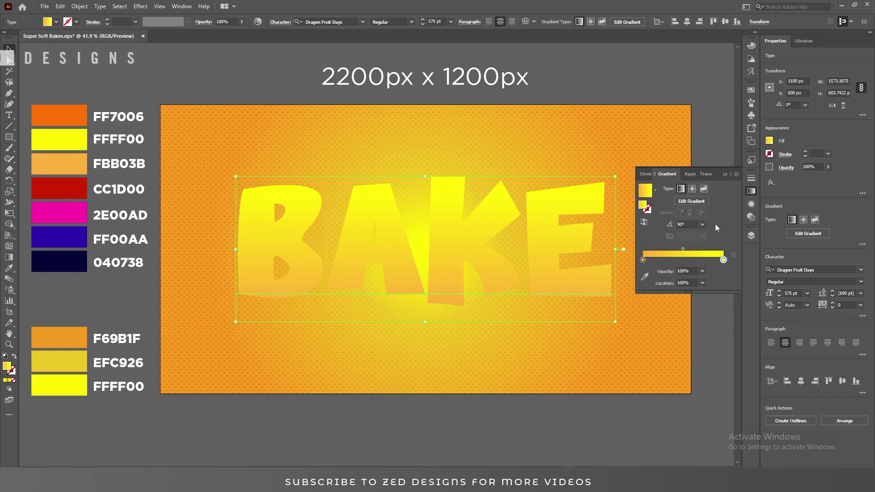
Duplicate the gradient fill and recolor the lower copy's gradient with CC1D00 at the start stop and FBB03B at the end stop.
{"action": "left_click", "coordinate": [750, 204]}
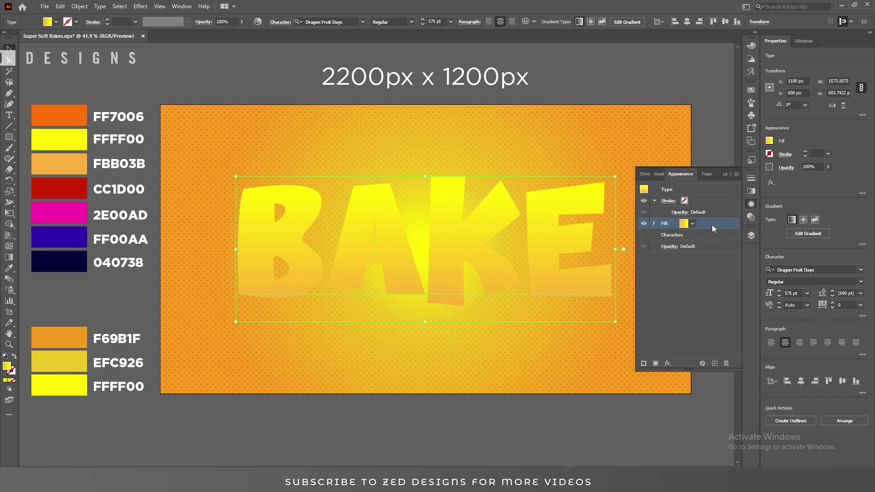
{"action": "left_click", "coordinate": [715, 363]}
{"action": "left_click", "coordinate": [701, 236]}
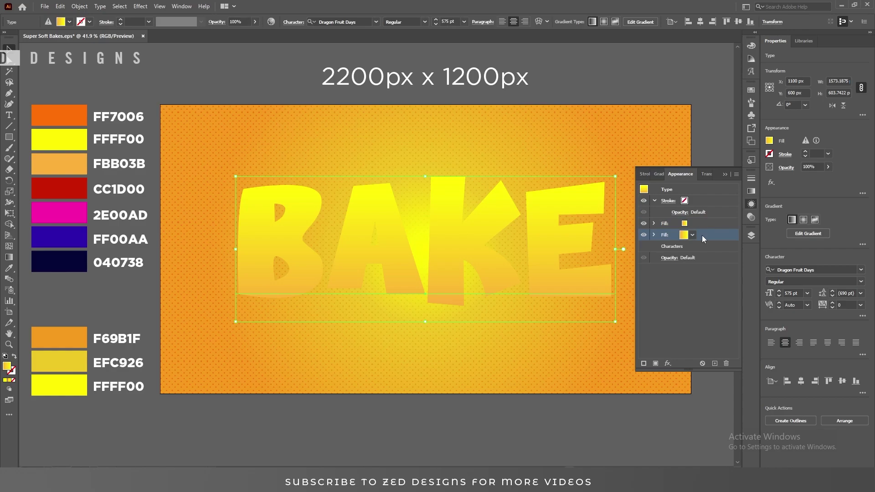
{"action": "left_click", "coordinate": [751, 192]}
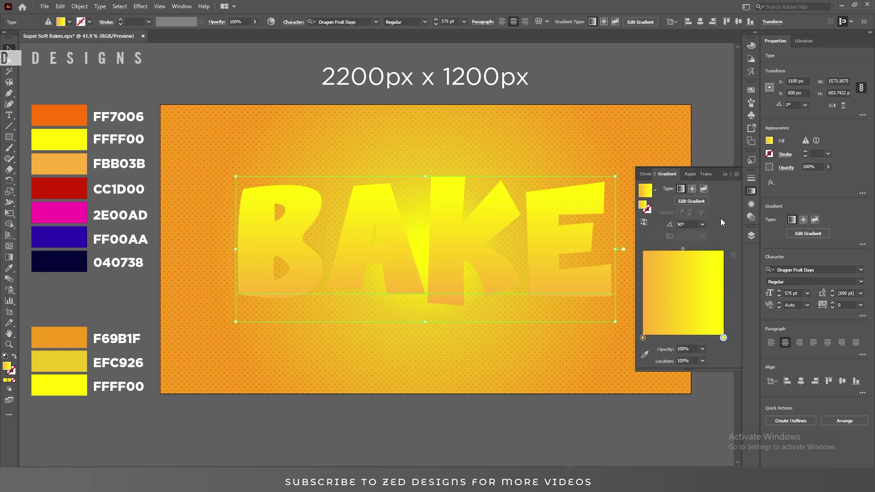
{"action": "left_click", "coordinate": [647, 354]}
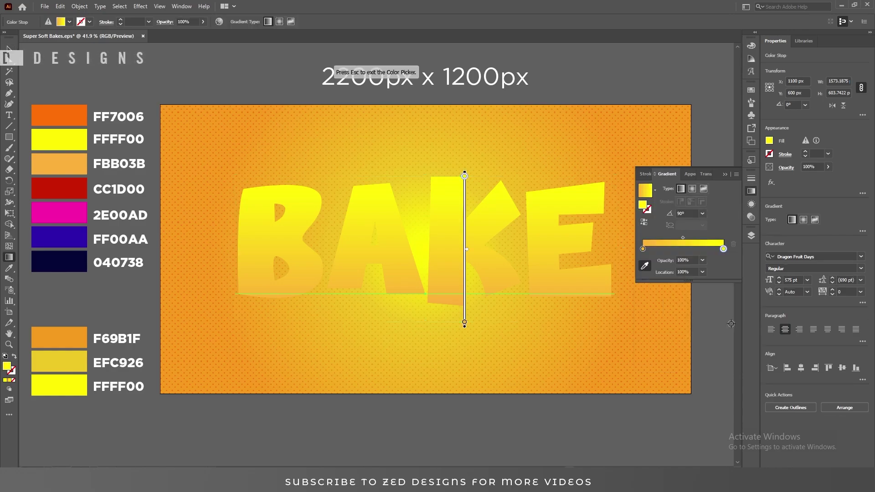
{"action": "left_click", "coordinate": [724, 249]}
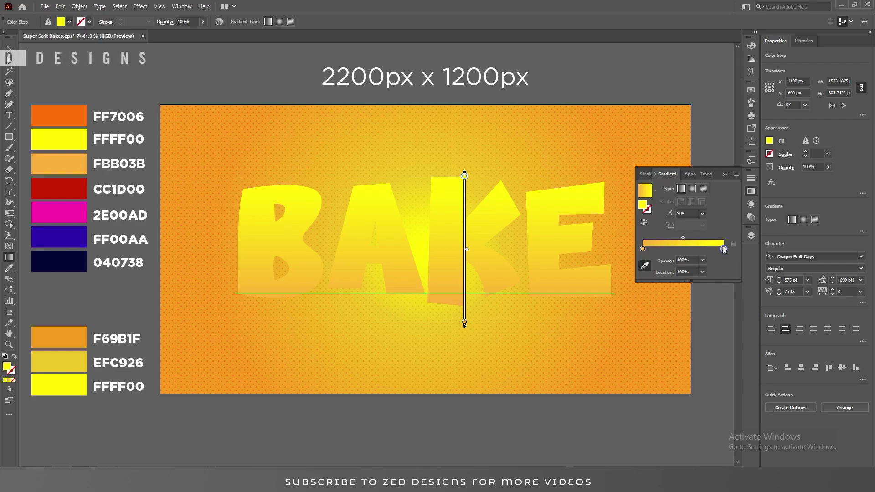
{"action": "left_click", "coordinate": [63, 165]}
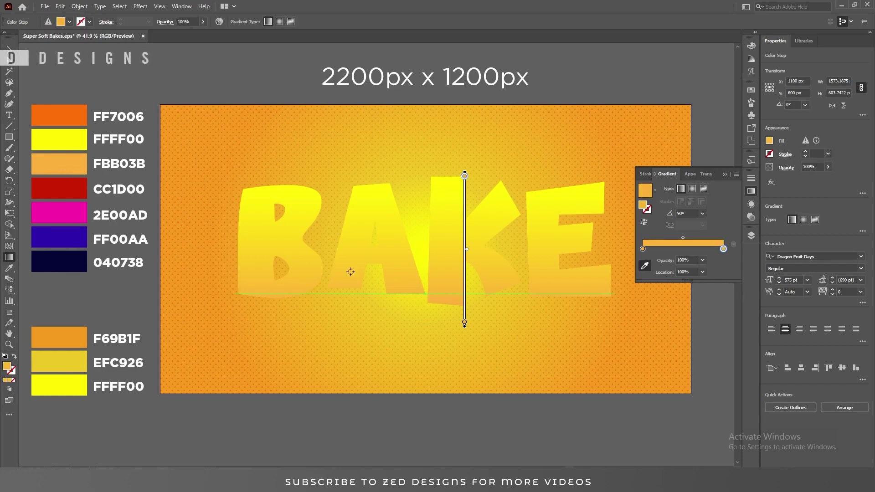
{"action": "left_click", "coordinate": [642, 250]}
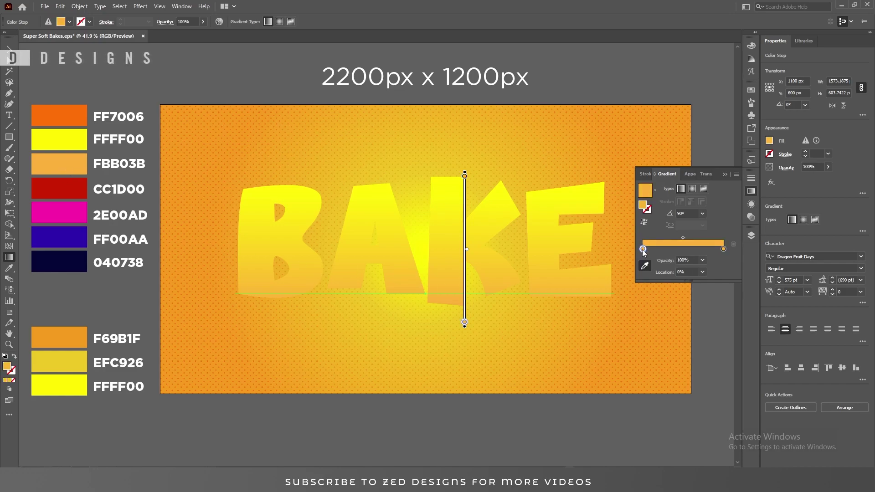
{"action": "left_click", "coordinate": [72, 186]}
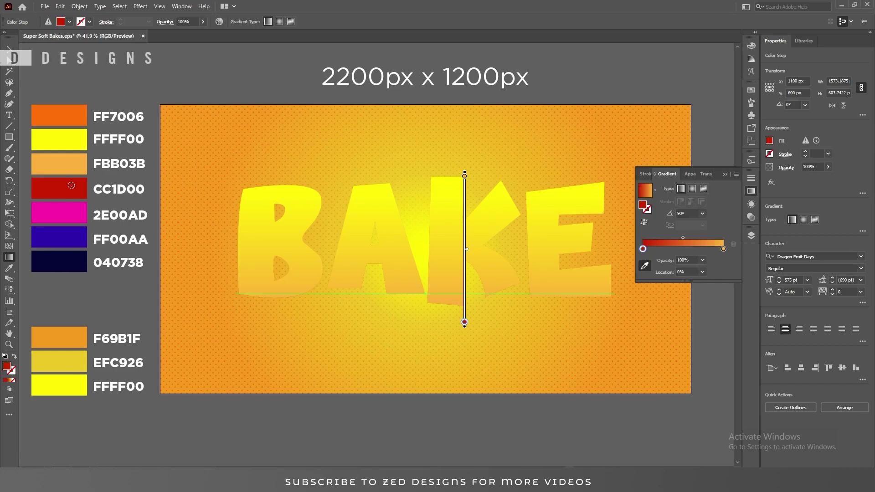
{"action": "key", "text": "v"}
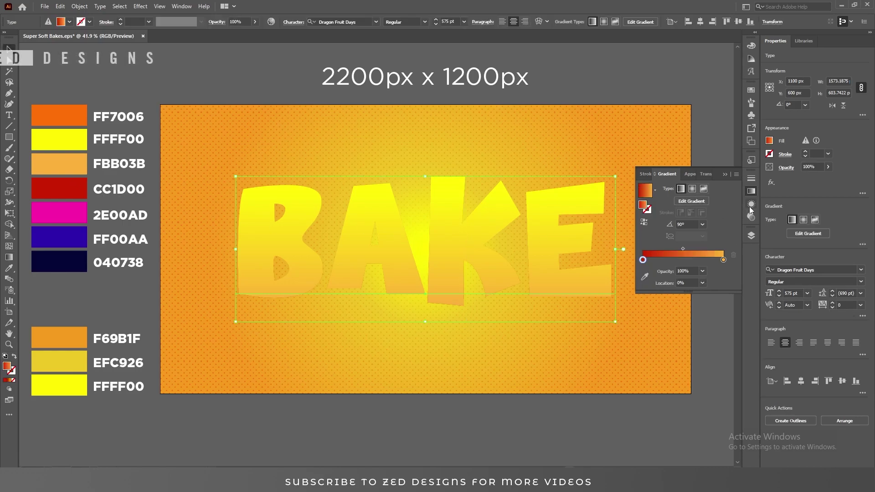
Add a Transform effect to the red-orange fill with a vertical move of 1 px and 20 copies.
{"action": "left_click", "coordinate": [752, 209]}
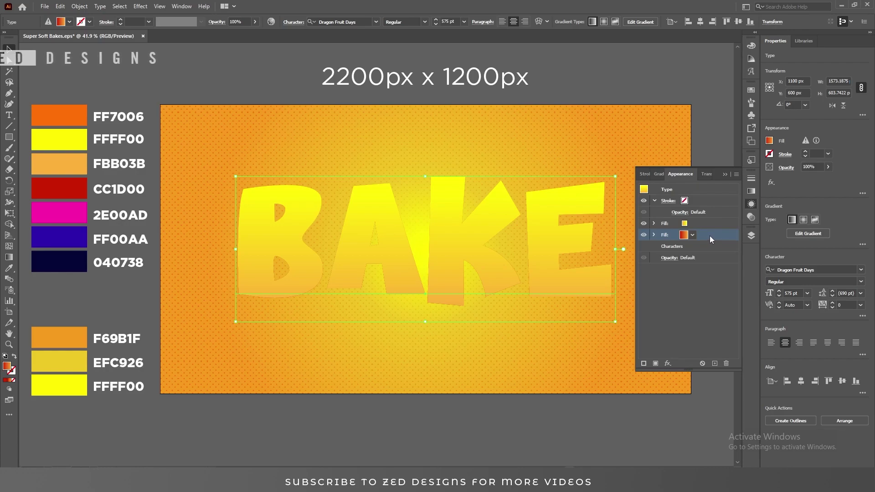
{"action": "left_click", "coordinate": [668, 363]}
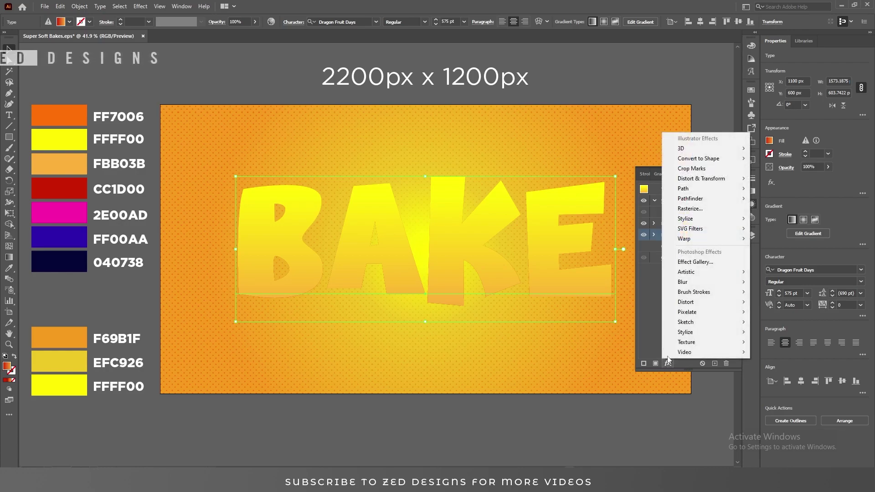
{"action": "mouse_move", "coordinate": [697, 181]}
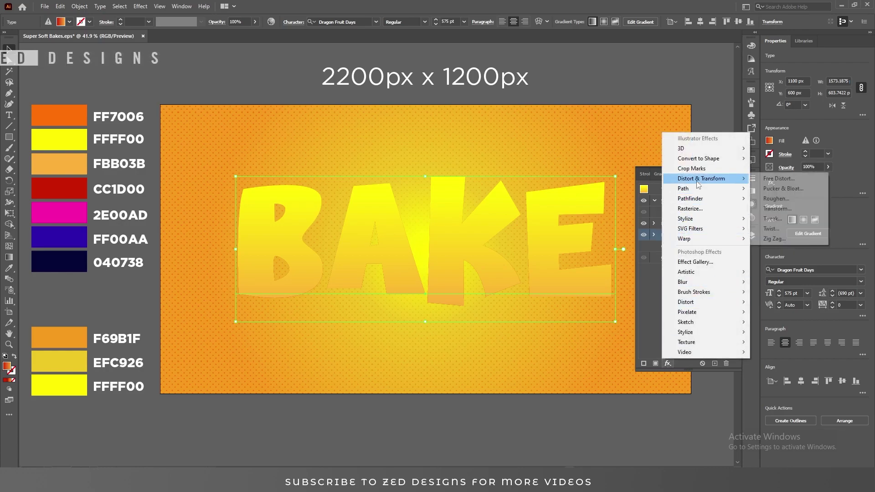
{"action": "left_click", "coordinate": [775, 209]}
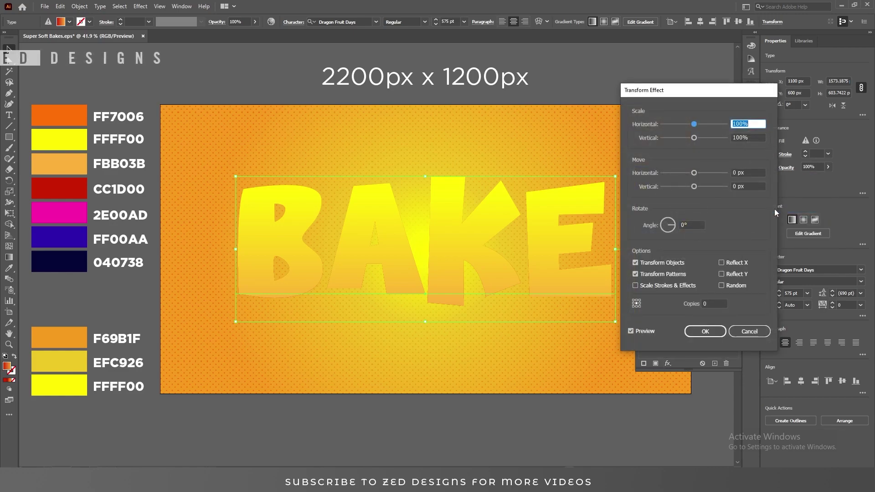
{"action": "left_click", "coordinate": [747, 187]}
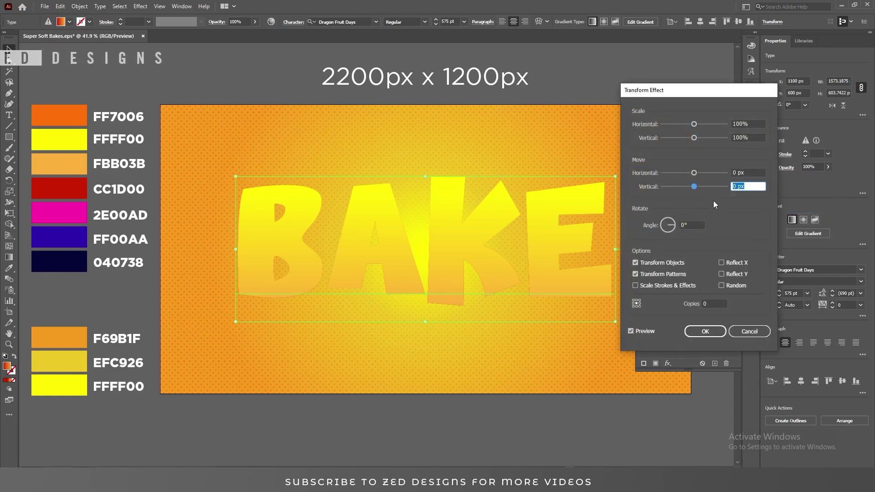
{"action": "type", "text": "1"}
{"action": "key", "text": "Tab"}
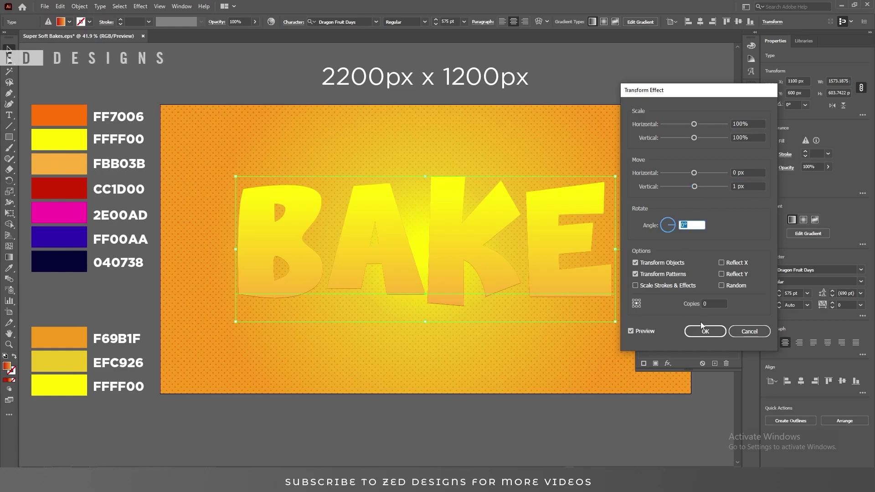
{"action": "left_click", "coordinate": [713, 308]}
{"action": "type", "text": "20"}
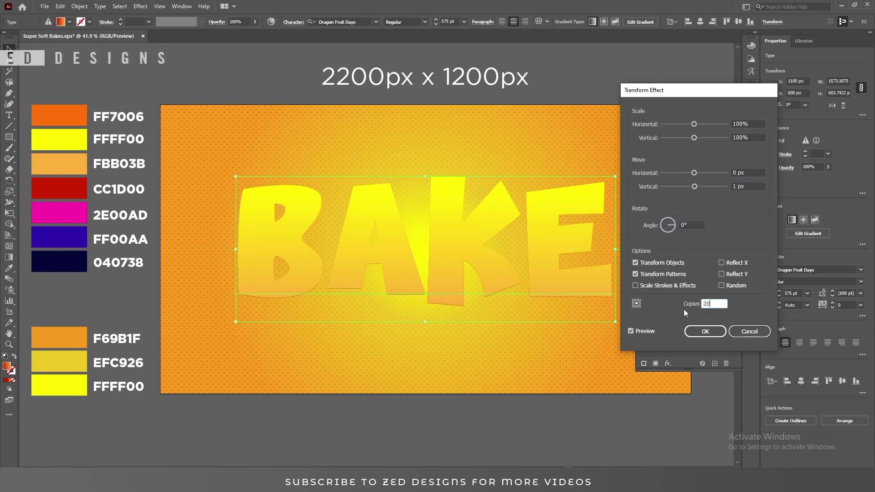
{"action": "key", "text": "Tab"}
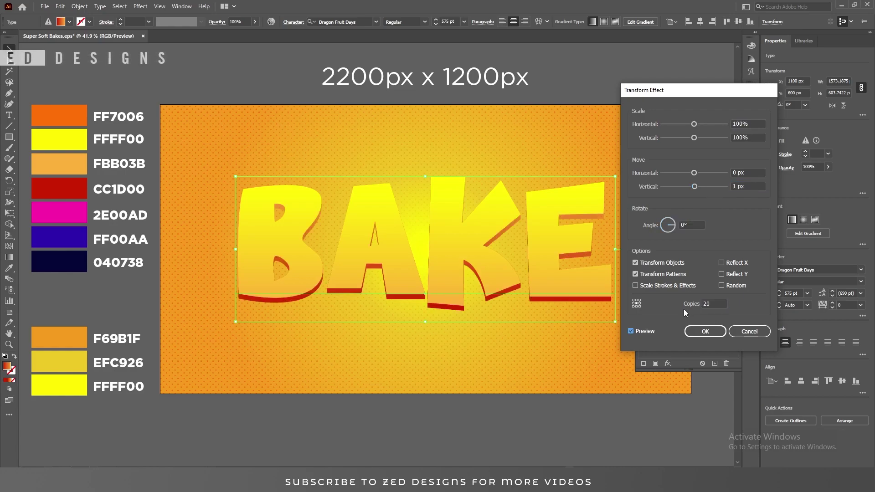
{"action": "left_click", "coordinate": [697, 333]}
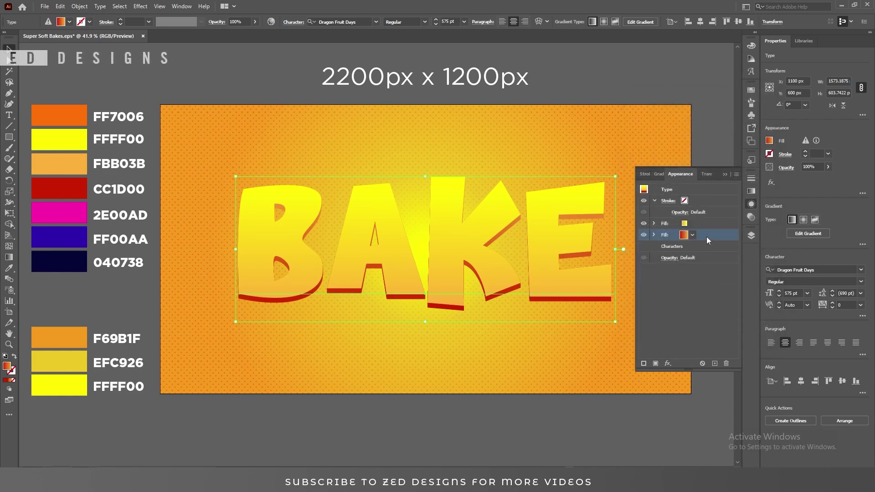
Duplicate the yellow-orange gradient fill and change the upper copy to a solid bright green.
{"action": "left_click", "coordinate": [699, 225]}
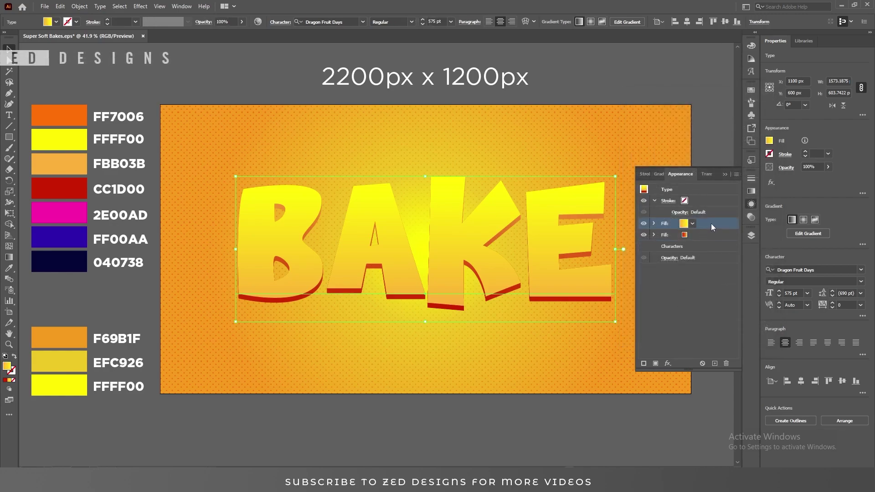
{"action": "left_click", "coordinate": [714, 364]}
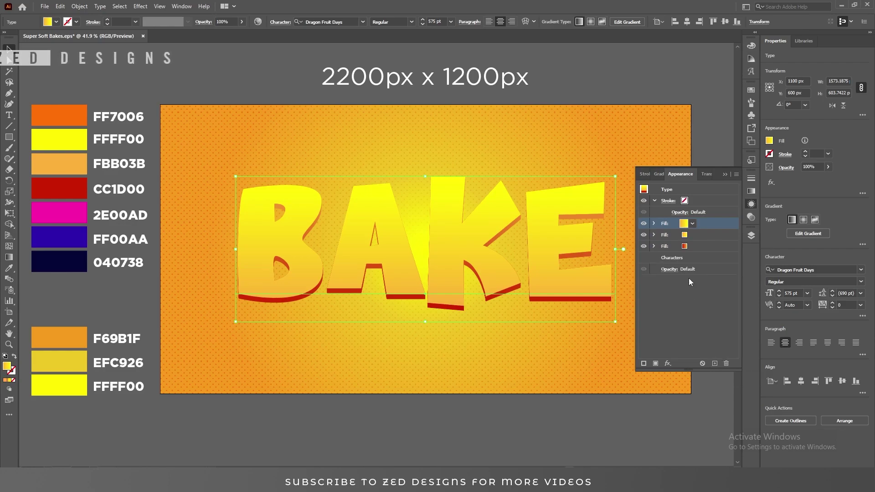
{"action": "left_click", "coordinate": [693, 223]}
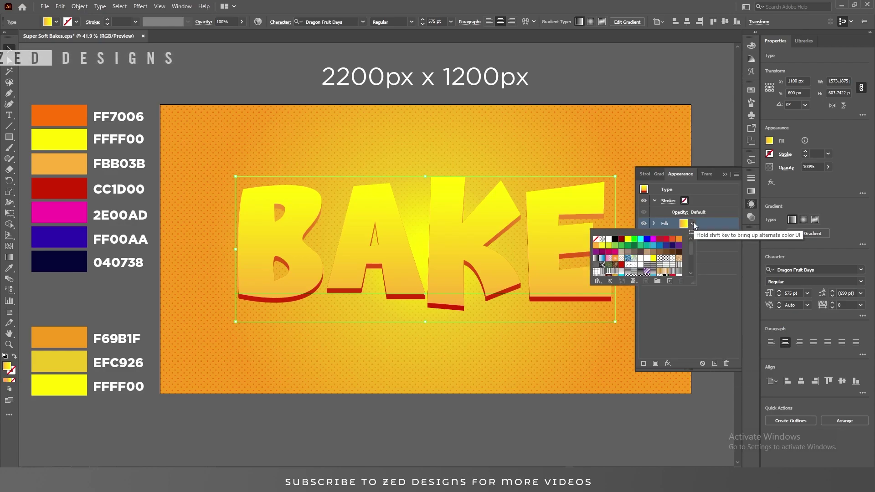
{"action": "left_click", "coordinate": [623, 240]}
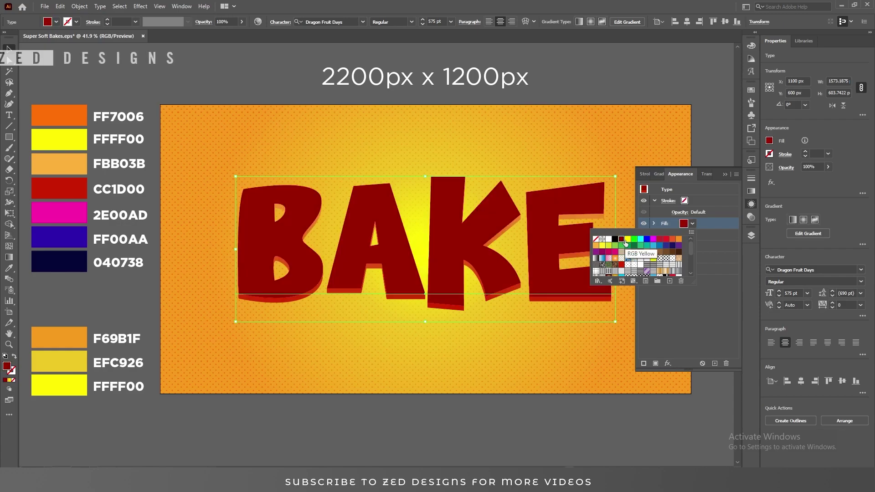
{"action": "left_click", "coordinate": [628, 240]}
{"action": "left_click", "coordinate": [690, 291]}
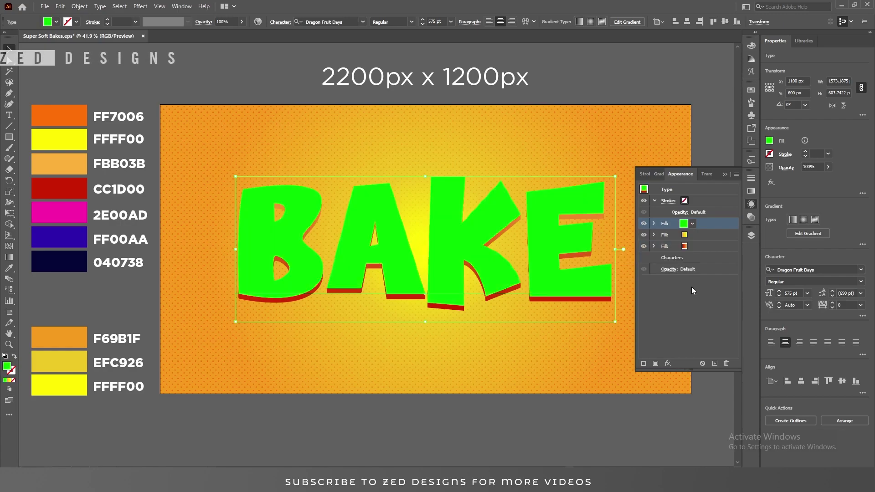
Add a Transform effect to the green fill with a vertical move of 20 px.
{"action": "left_click", "coordinate": [669, 364]}
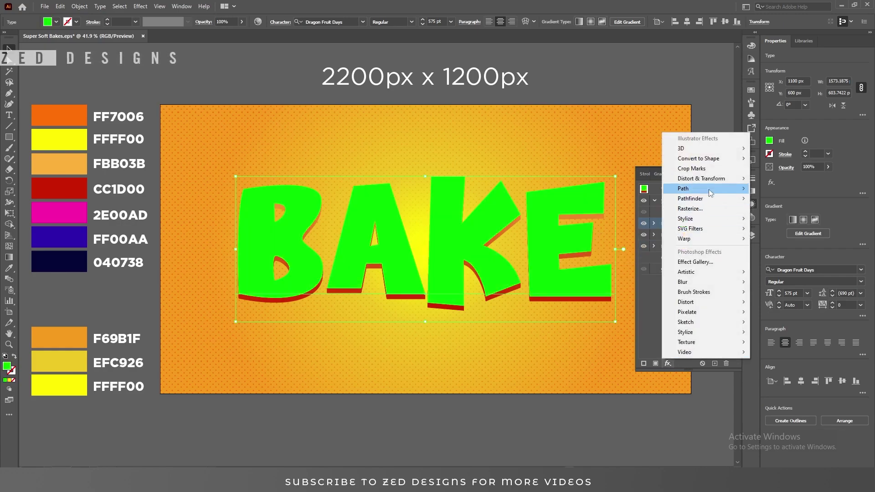
{"action": "mouse_move", "coordinate": [710, 178]}
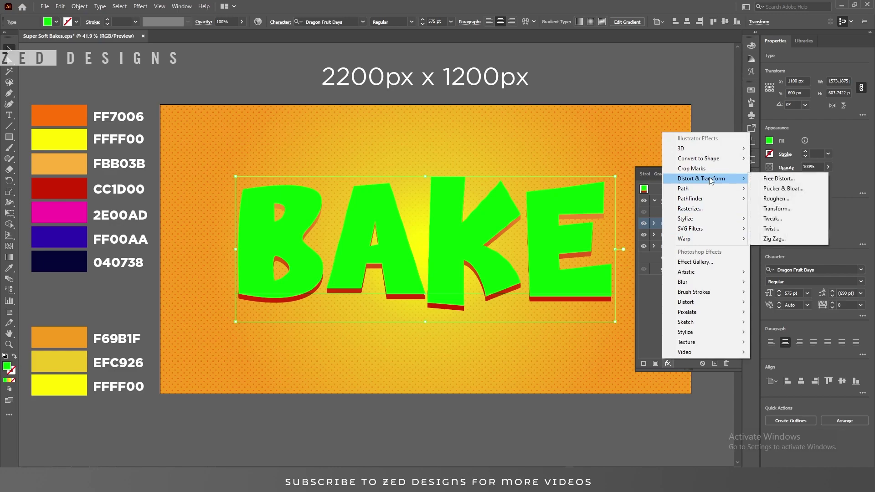
{"action": "left_click", "coordinate": [774, 209]}
{"action": "key", "text": "Tab"}
{"action": "key", "text": "Tab"}
{"action": "key", "text": "Tab"}
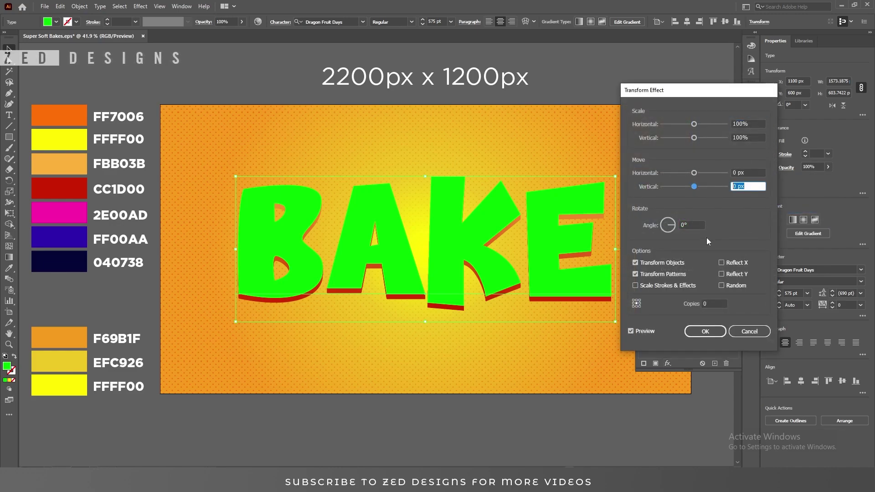
{"action": "type", "text": "20"}
{"action": "key", "text": "Tab"}
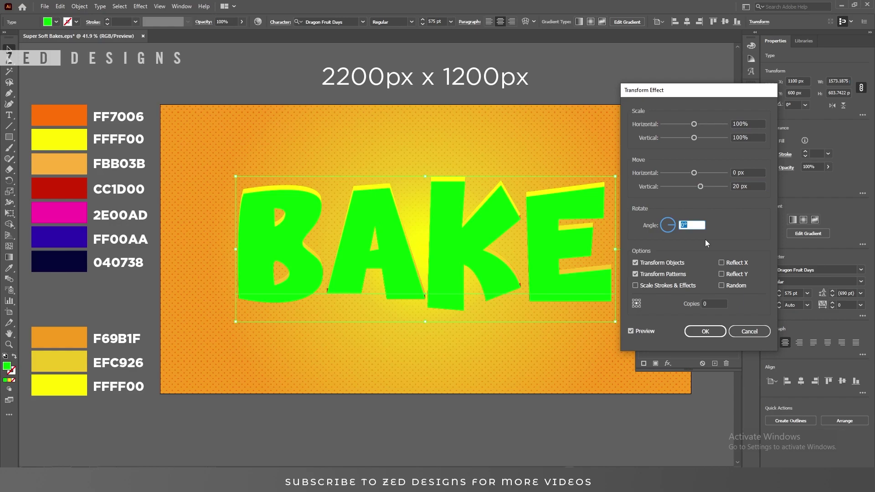
{"action": "left_click", "coordinate": [705, 331]}
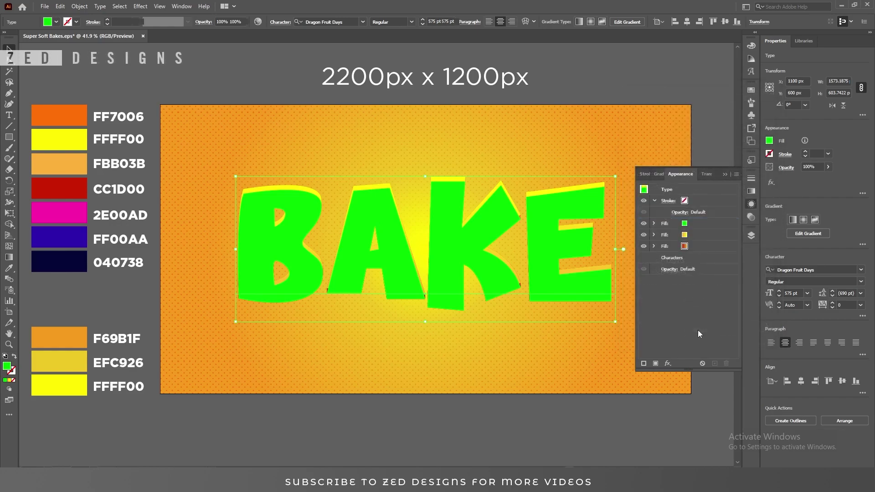
Move the green fill below the red-orange fill and change it to a linear gradient at a 90° angle.
{"action": "left_click_drag", "start_coordinate": [699, 224], "coordinate": [704, 254]}
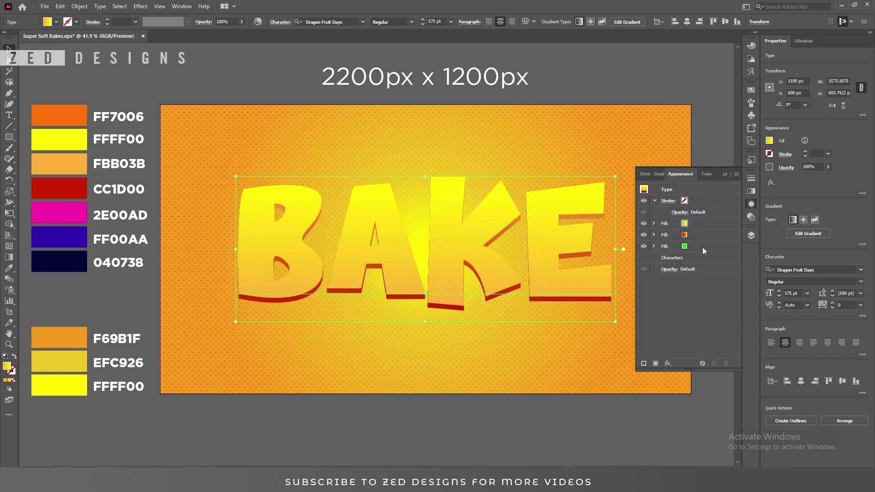
{"action": "left_click", "coordinate": [703, 249]}
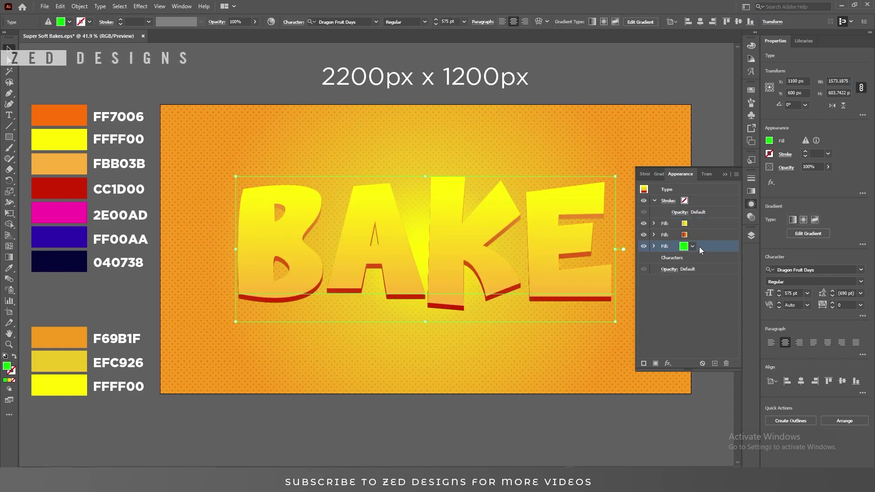
{"action": "left_click", "coordinate": [751, 191]}
{"action": "left_click", "coordinate": [655, 190]}
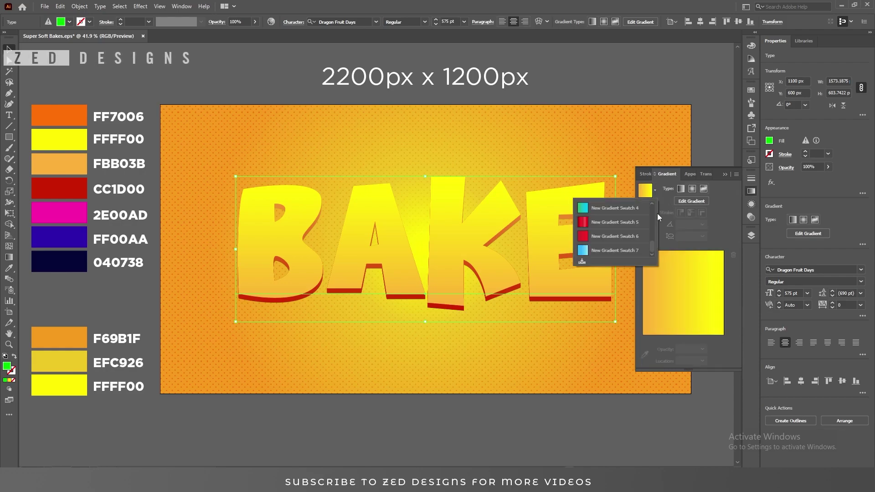
{"action": "left_click", "coordinate": [639, 205]}
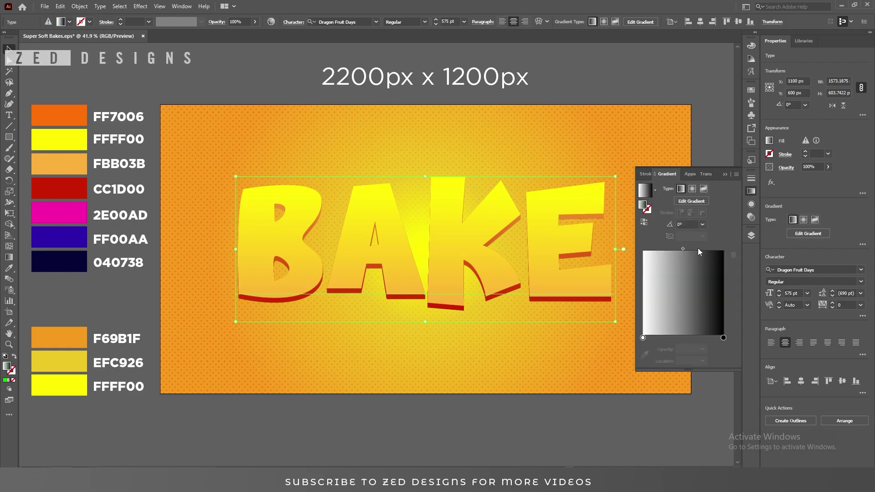
{"action": "left_click", "coordinate": [702, 225]}
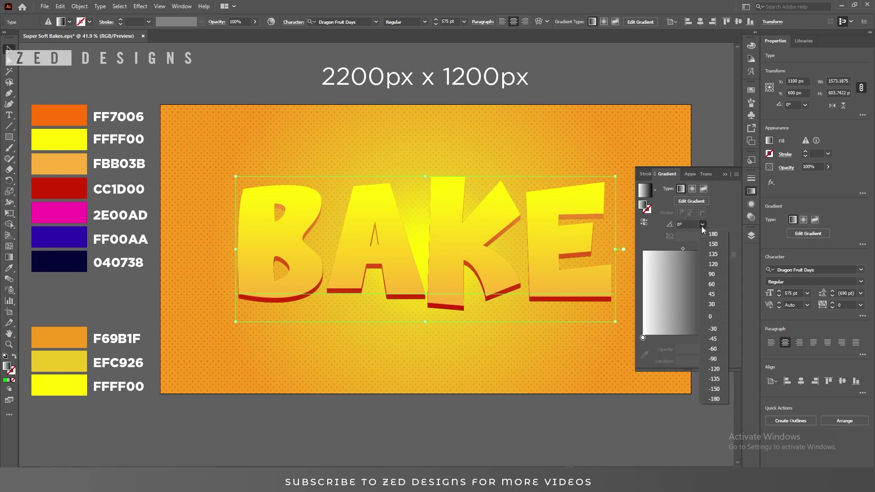
{"action": "left_click", "coordinate": [712, 274]}
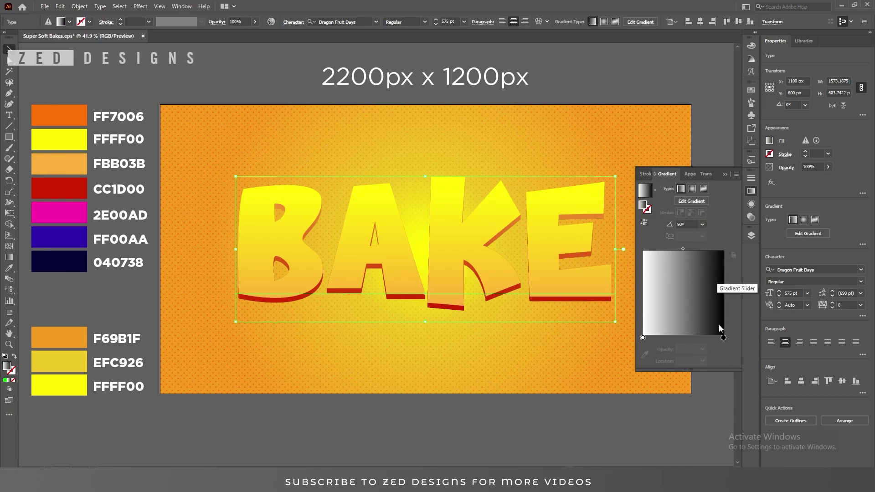
Sample the magenta swatch for the gradient's end stop and the dark blue-violet swatch for its start stop.
{"action": "left_click", "coordinate": [723, 338]}
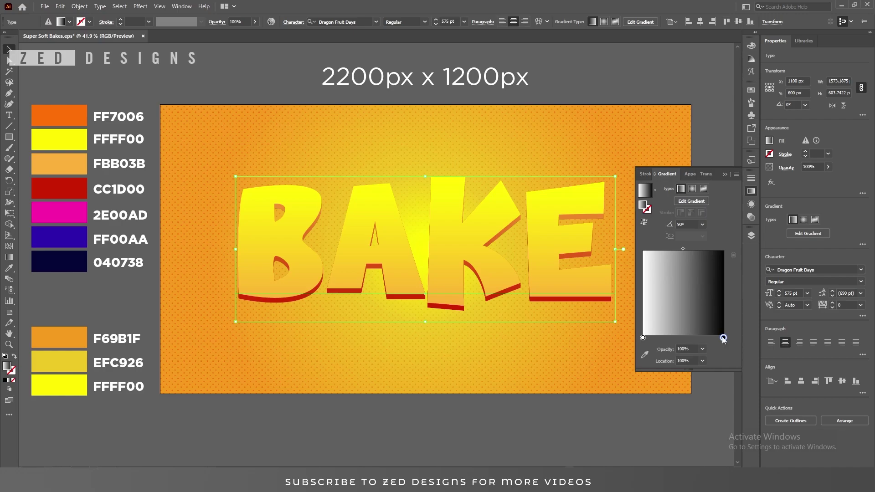
{"action": "left_click", "coordinate": [647, 273]}
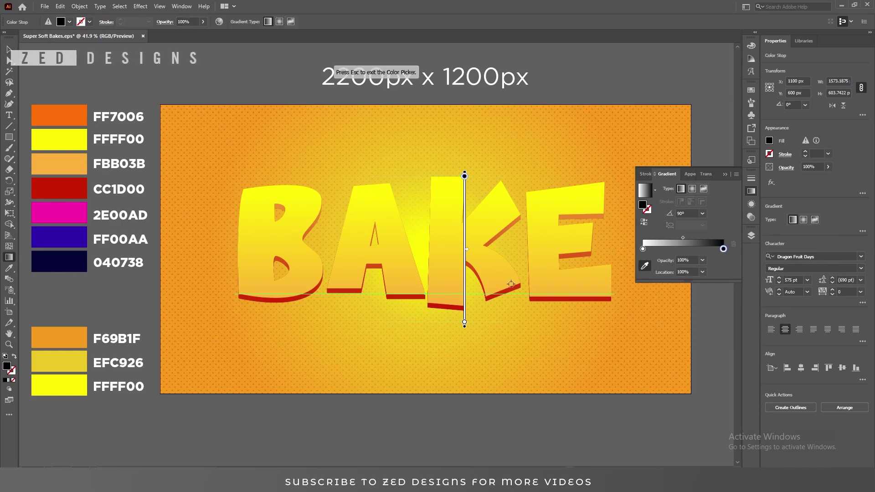
{"action": "left_click", "coordinate": [71, 215]}
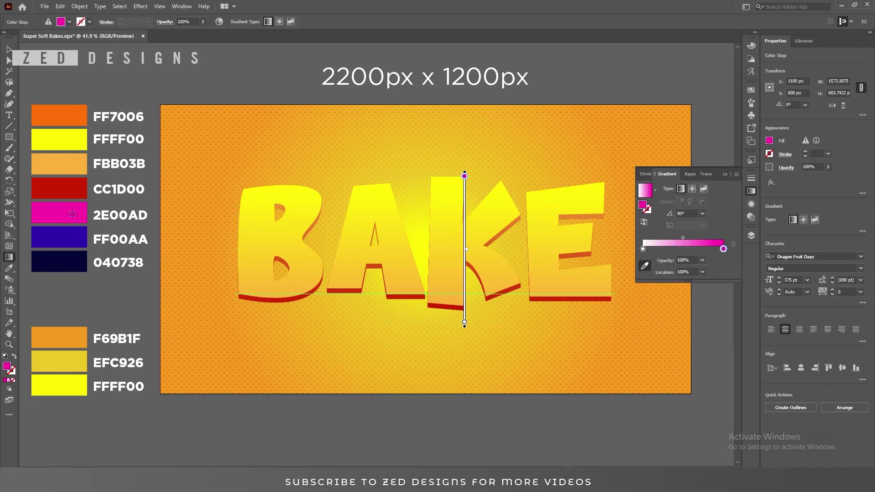
{"action": "left_click", "coordinate": [643, 250]}
{"action": "left_click", "coordinate": [645, 265]}
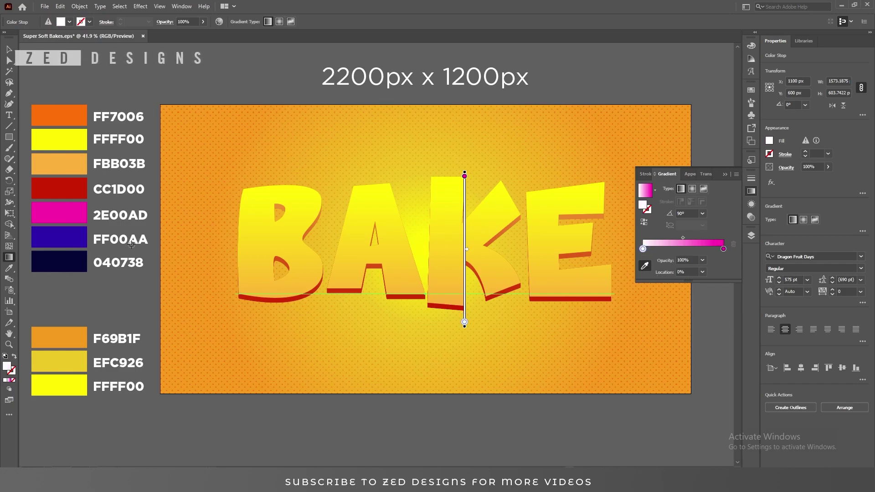
{"action": "left_click", "coordinate": [74, 241]}
{"action": "key", "text": "v"}
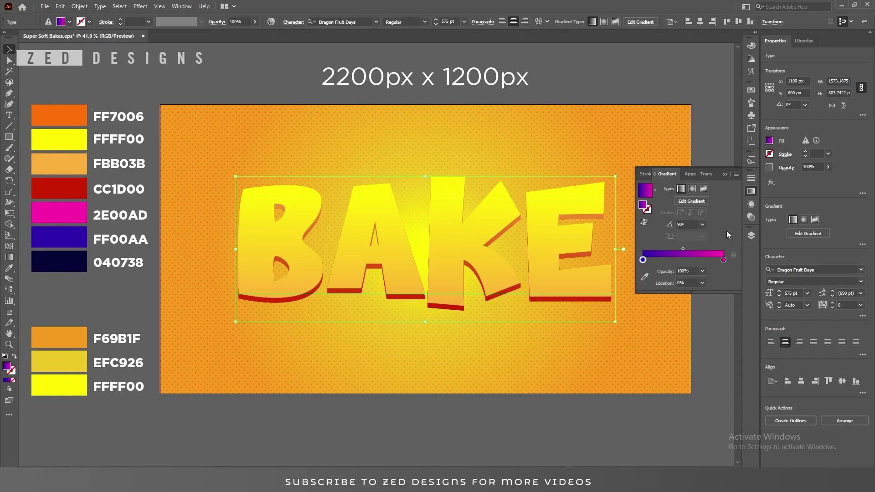
Add an Offset Path effect to the magenta-violet gradient fill with a 50 px offset and Round joins.
{"action": "left_click", "coordinate": [750, 209]}
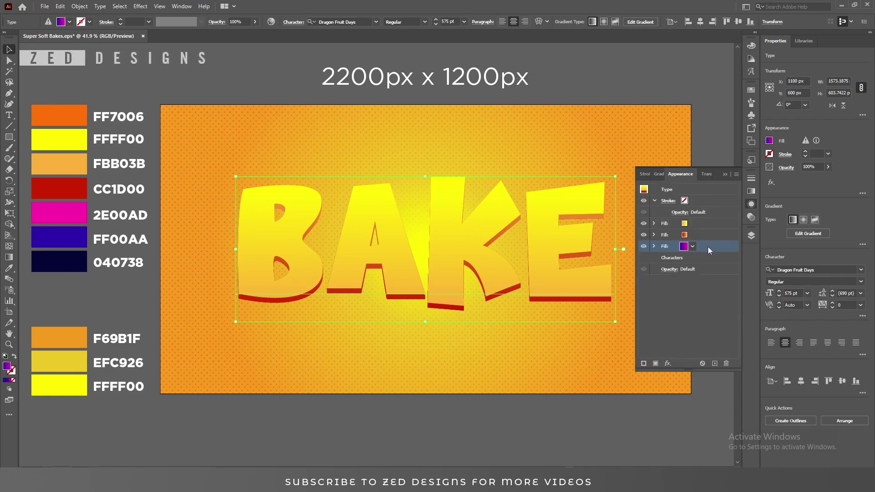
{"action": "left_click", "coordinate": [669, 362]}
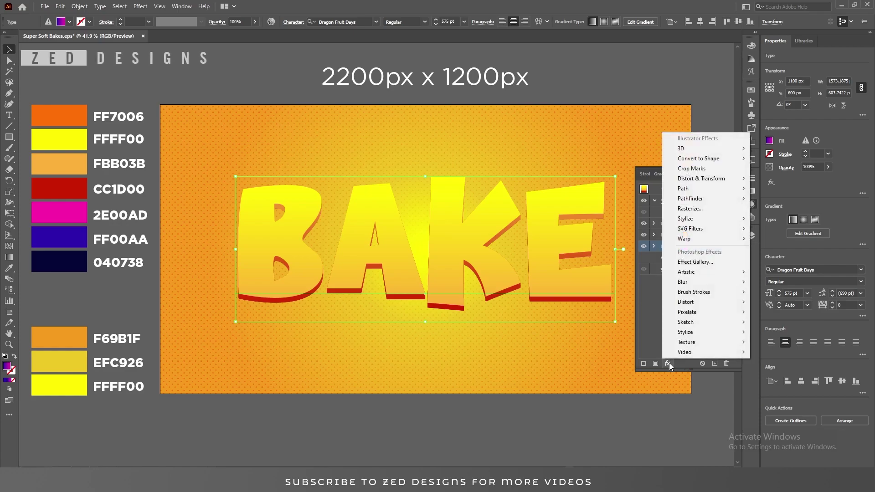
{"action": "mouse_move", "coordinate": [701, 192]}
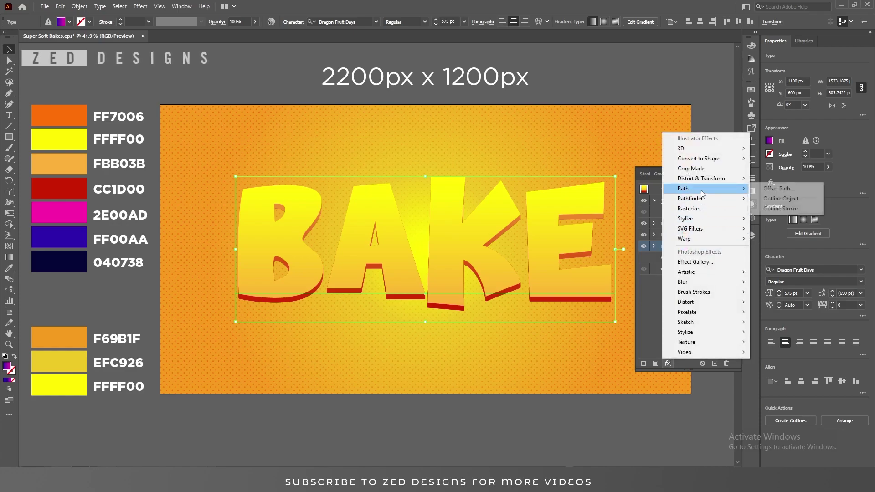
{"action": "left_click", "coordinate": [775, 189]}
{"action": "type", "text": "50"}
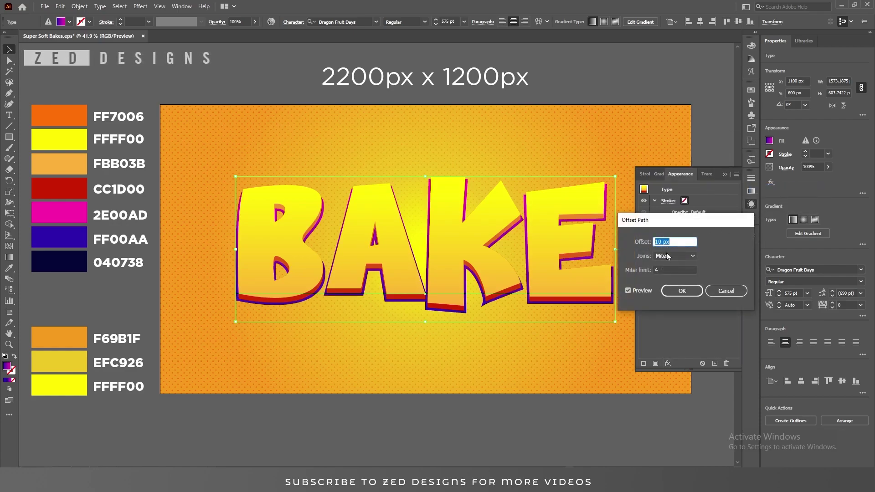
{"action": "key", "text": "Tab"}
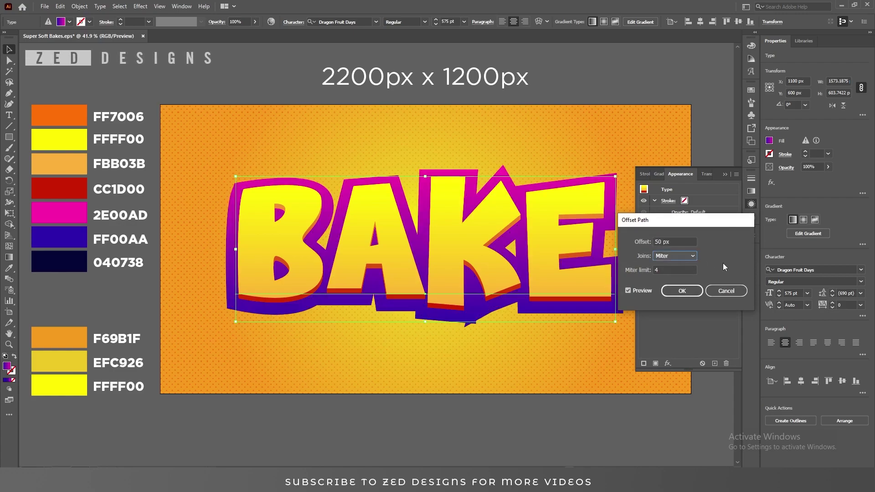
{"action": "left_click", "coordinate": [688, 256]}
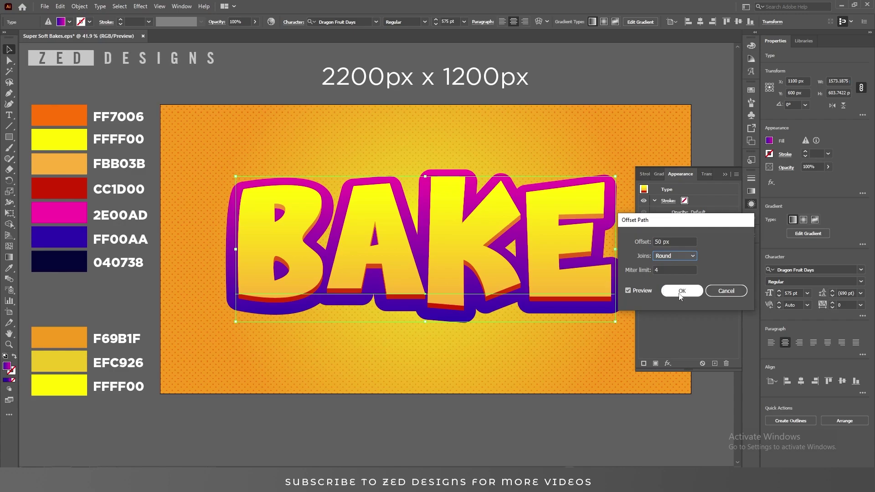
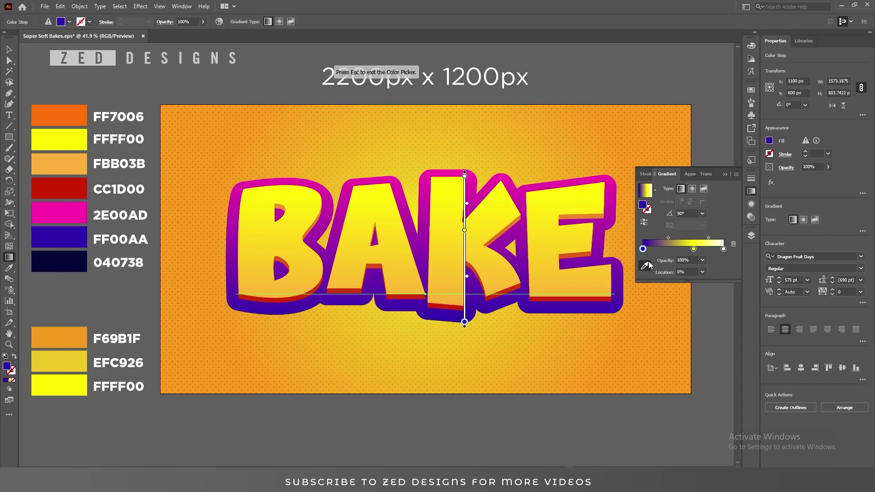
Sample FBB03B for the start stop of the lowest fill's gradient and set that fill's Offset Path to 60 px.
{"action": "left_click", "coordinate": [72, 164]}
{"action": "key", "text": "v"}
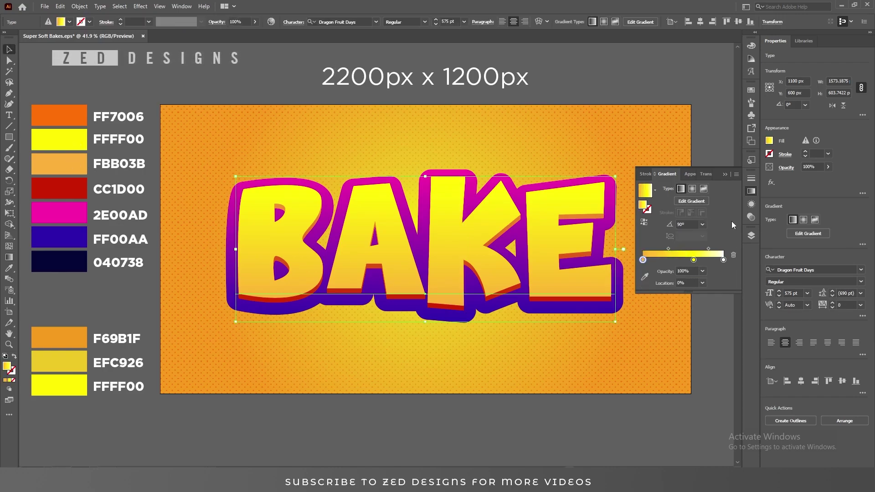
{"action": "left_click", "coordinate": [751, 205]}
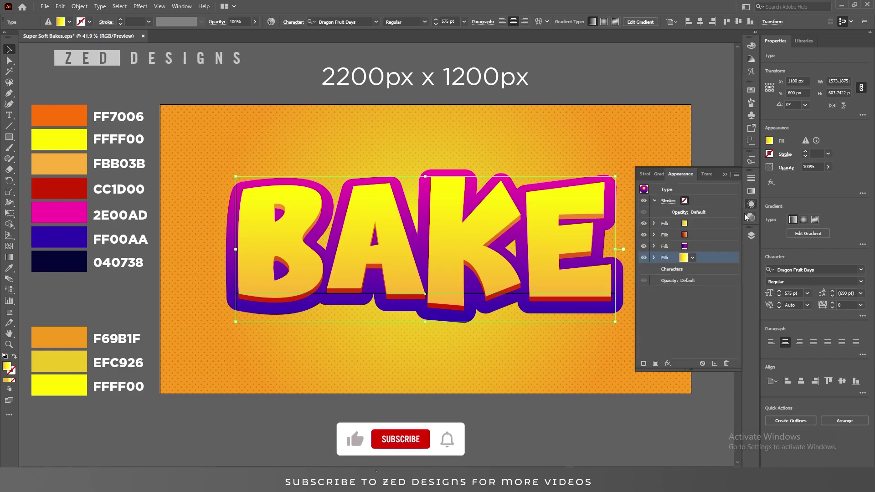
{"action": "left_click", "coordinate": [655, 258]}
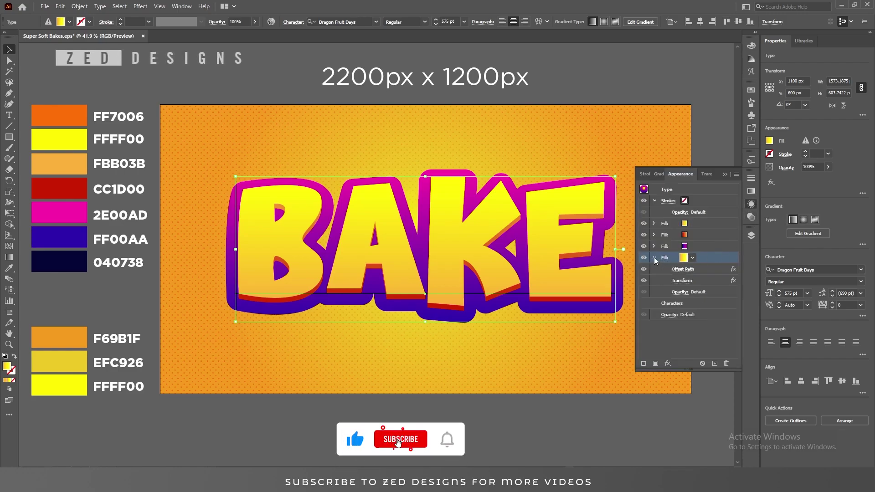
{"action": "left_click", "coordinate": [683, 269]}
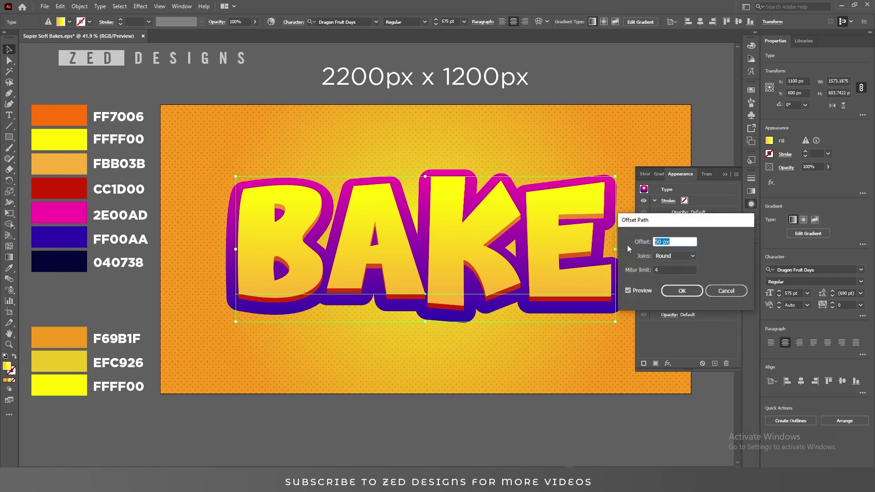
{"action": "type", "text": "60"}
{"action": "key", "text": "Tab"}
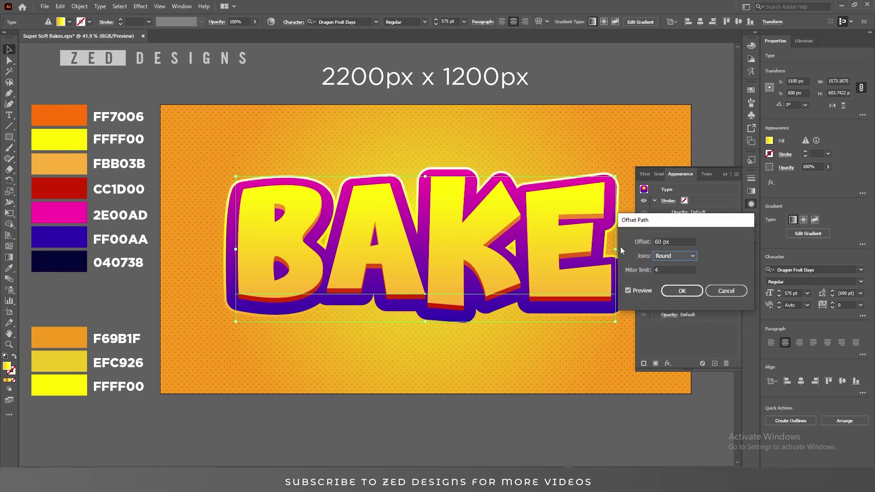
{"action": "left_click", "coordinate": [681, 292]}
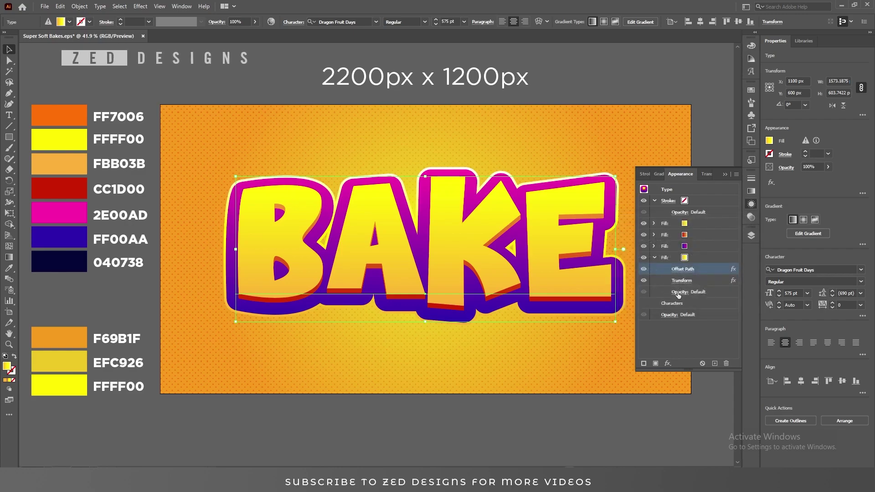
{"action": "left_click", "coordinate": [698, 256]}
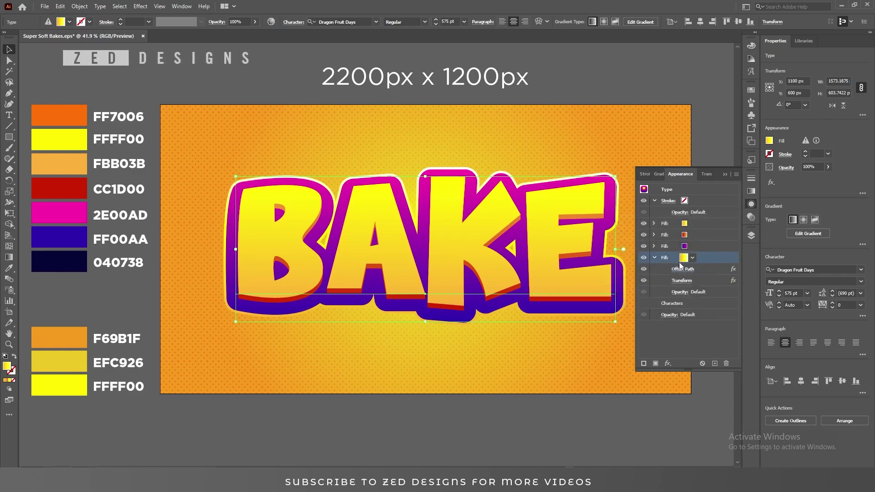
{"action": "left_click", "coordinate": [654, 257]}
Duplicate the magenta-violet gradient fill and recolor the lower copy with the dark navy 040738 swatch.
{"action": "left_click", "coordinate": [705, 249]}
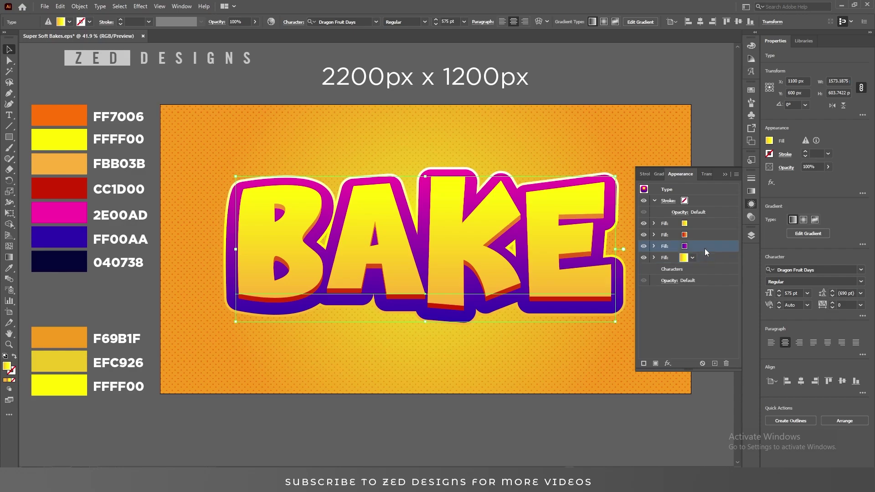
{"action": "left_click", "coordinate": [715, 363]}
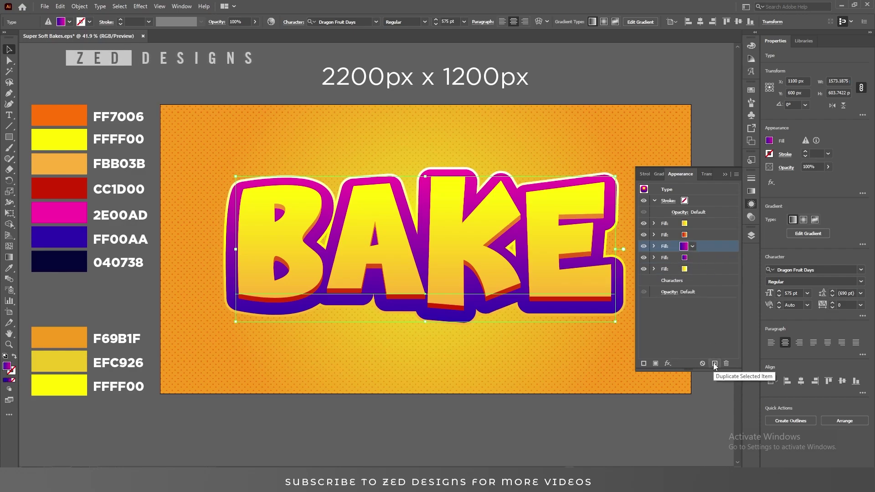
{"action": "left_click", "coordinate": [697, 258]}
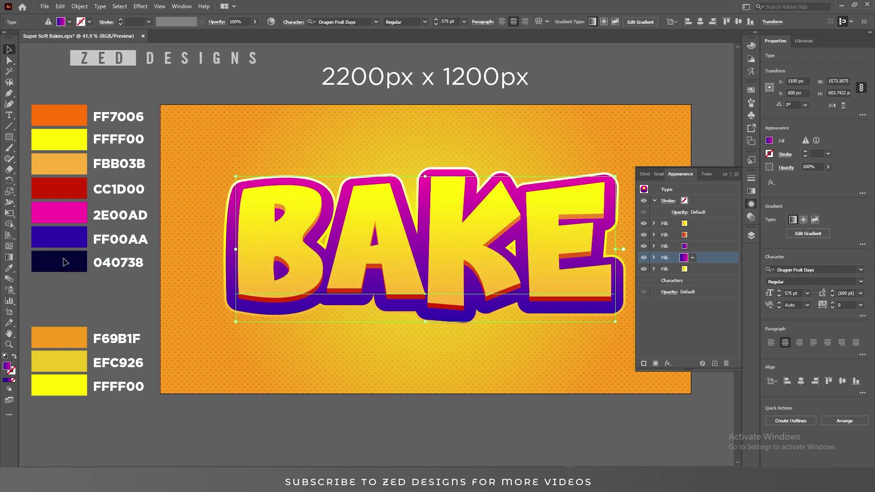
{"action": "left_click", "coordinate": [9, 268]}
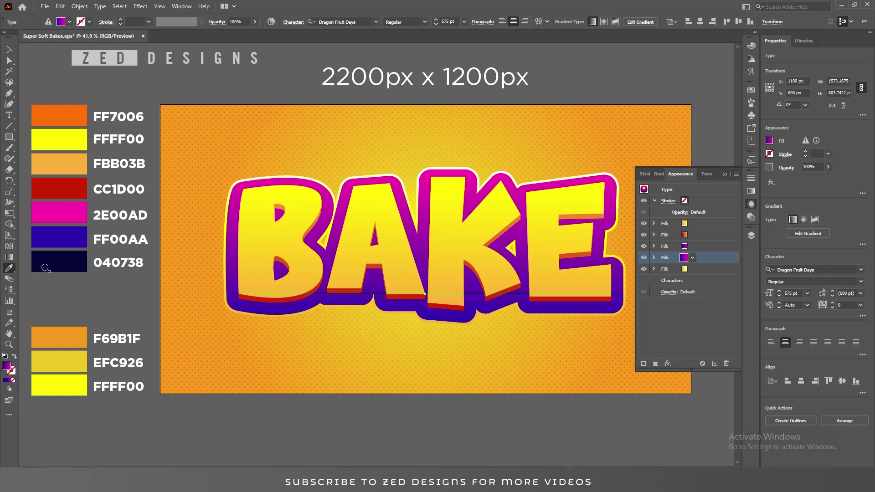
{"action": "left_click", "coordinate": [60, 261]}
{"action": "key", "text": "v"}
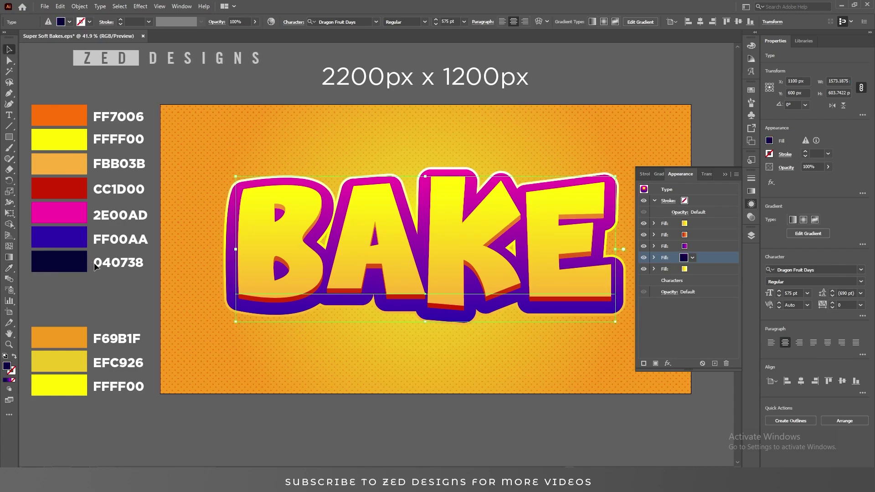
Move the navy fill to the bottom of the fill stack and set its Transform effect's vertical move to 60 px.
{"action": "left_click_drag", "start_coordinate": [703, 258], "coordinate": [701, 275]}
{"action": "left_click", "coordinate": [701, 272]}
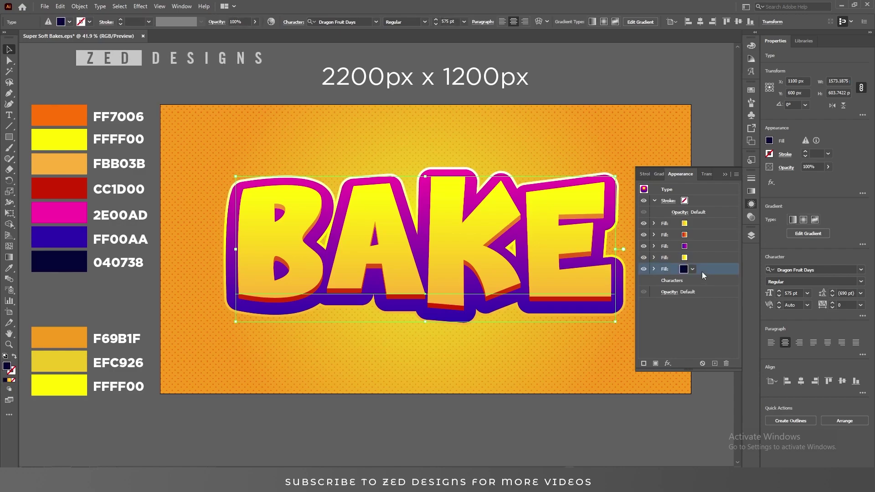
{"action": "left_click", "coordinate": [654, 272]}
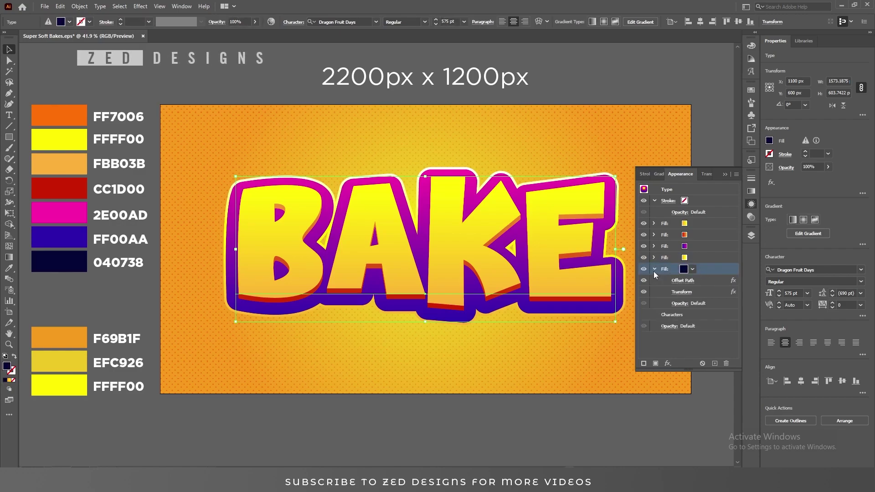
{"action": "left_click", "coordinate": [684, 292]}
{"action": "left_click", "coordinate": [683, 292]}
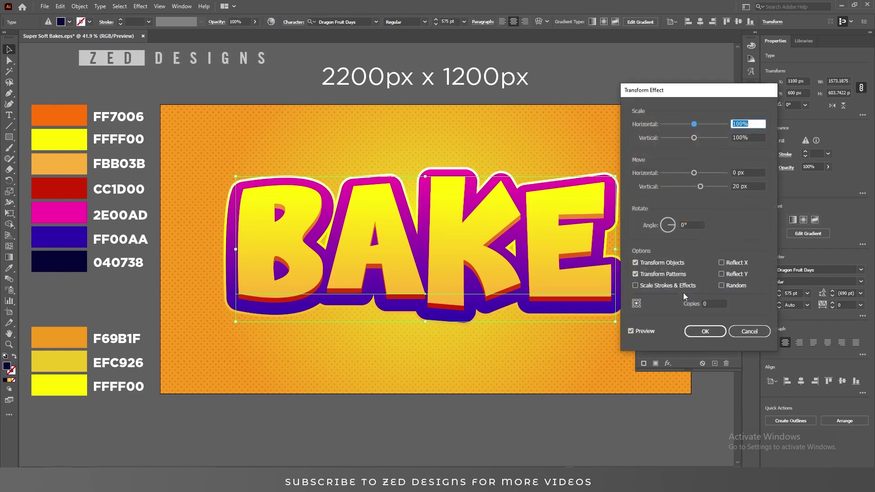
{"action": "left_click", "coordinate": [753, 187]}
{"action": "type", "text": "60"}
{"action": "key", "text": "Tab"}
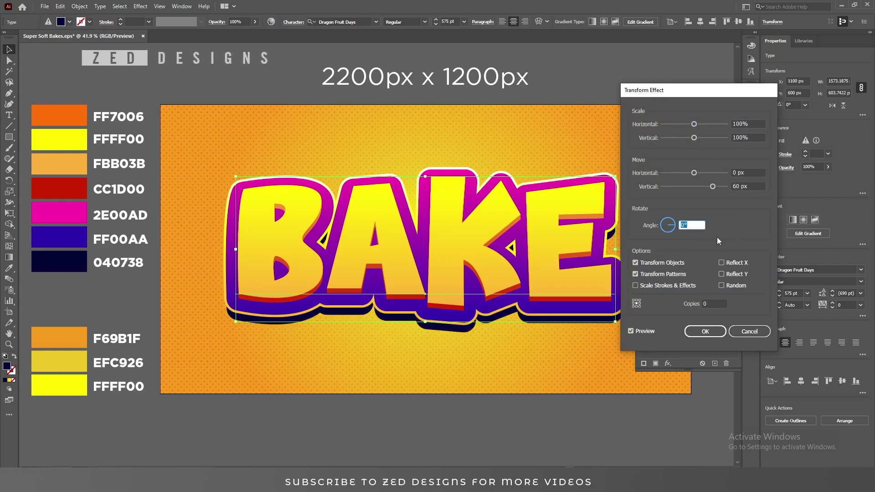
{"action": "left_click", "coordinate": [707, 332]}
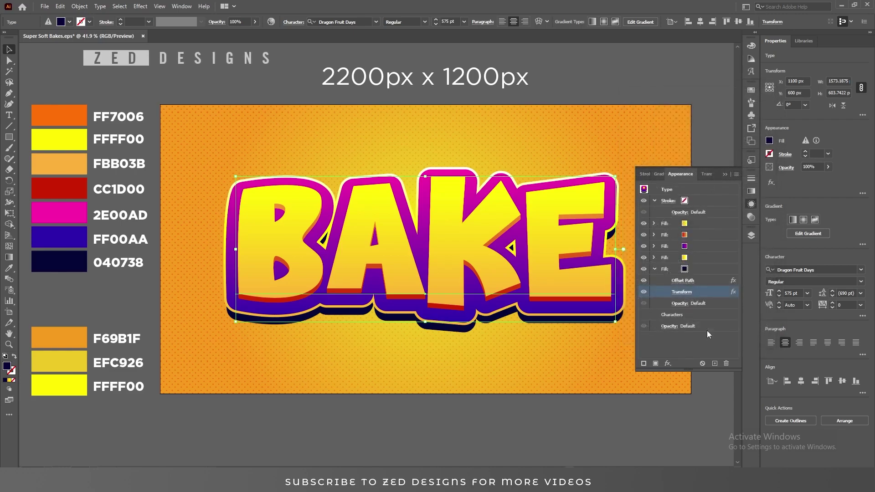
{"action": "left_click", "coordinate": [674, 273]}
{"action": "left_click", "coordinate": [654, 269]}
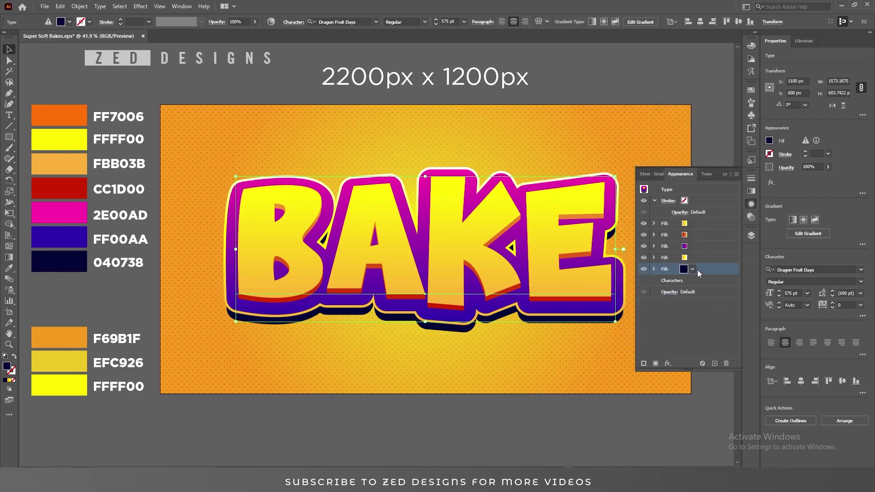
Duplicate the lowest navy fill and set the lower copy's Transform effect to an 80 px vertical move.
{"action": "left_click", "coordinate": [715, 363]}
{"action": "left_click", "coordinate": [699, 284]}
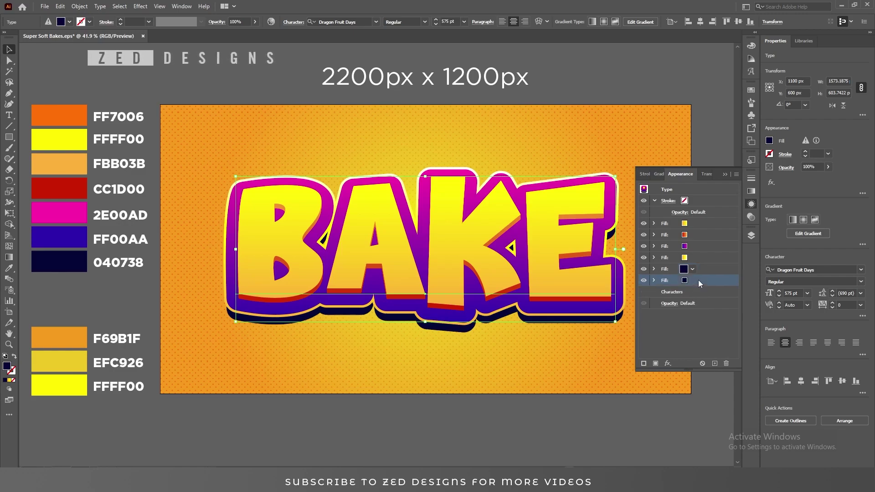
{"action": "left_click", "coordinate": [655, 281]}
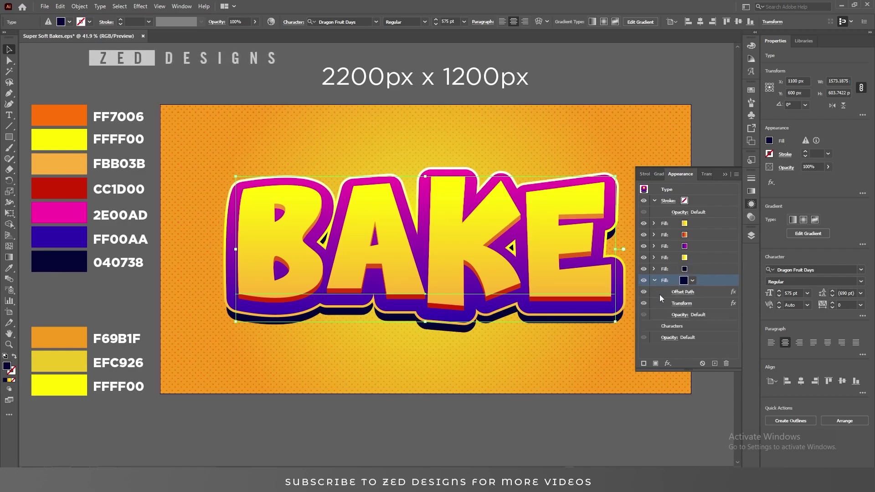
{"action": "left_click", "coordinate": [702, 304]}
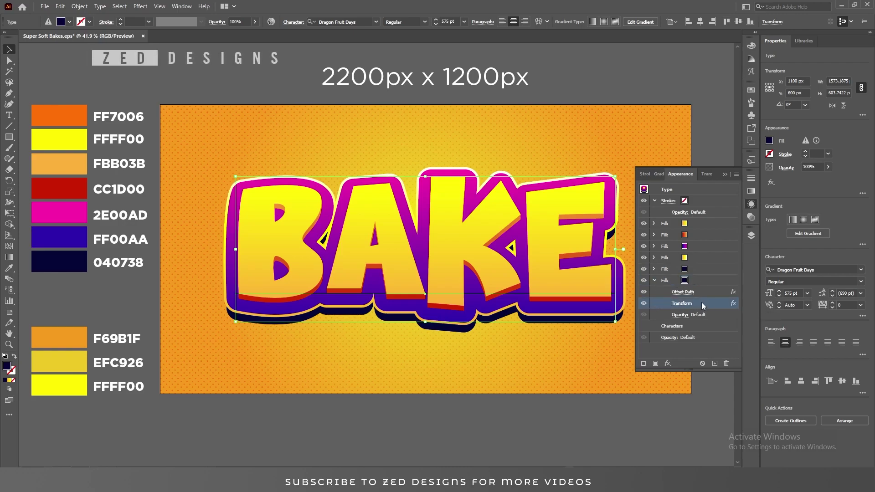
{"action": "left_click", "coordinate": [687, 303]}
{"action": "key", "text": "Tab"}
{"action": "key", "text": "Tab"}
{"action": "key", "text": "Tab"}
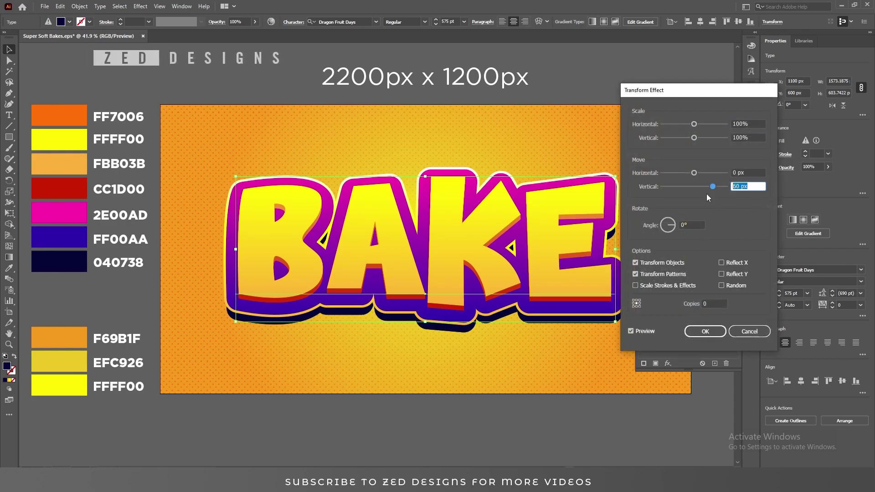
{"action": "type", "text": "80"}
{"action": "key", "text": "Tab"}
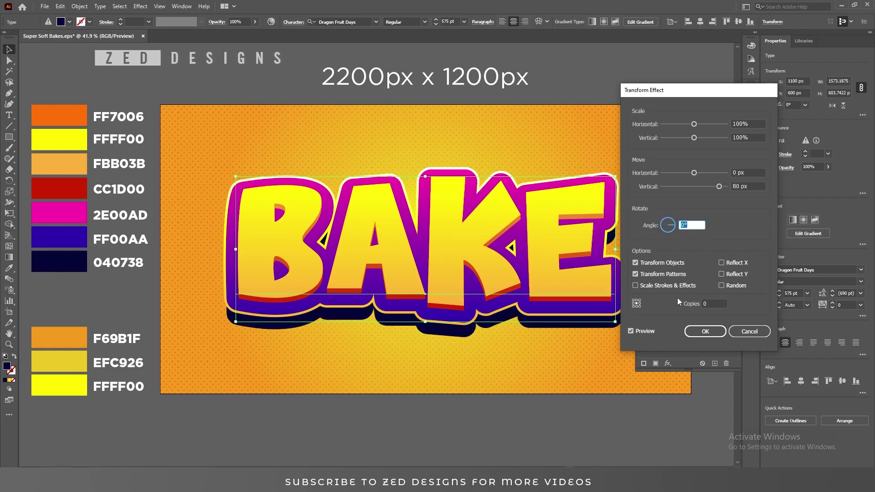
{"action": "left_click", "coordinate": [692, 331]}
{"action": "left_click", "coordinate": [696, 283]}
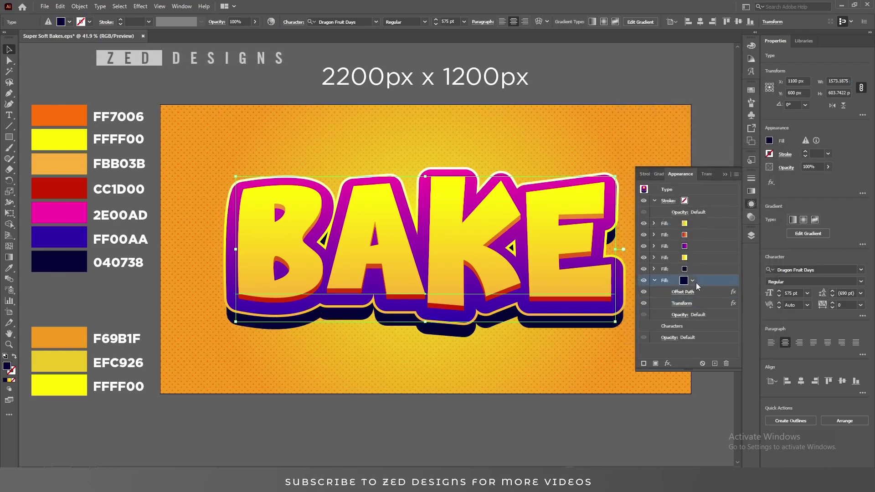
{"action": "left_click", "coordinate": [655, 280]}
Add a Gaussian Blur effect with a 20-pixel radius to the lowest navy fill.
{"action": "left_click", "coordinate": [668, 363]}
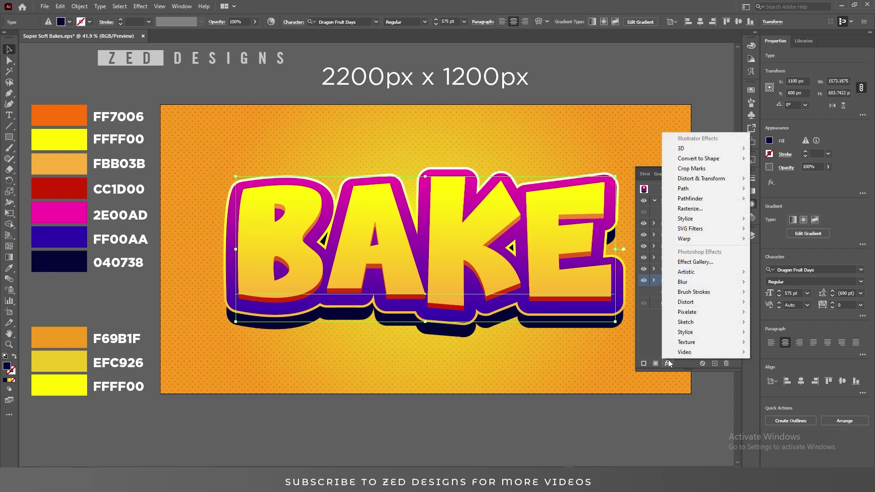
{"action": "mouse_move", "coordinate": [713, 282]}
{"action": "left_click", "coordinate": [775, 283]}
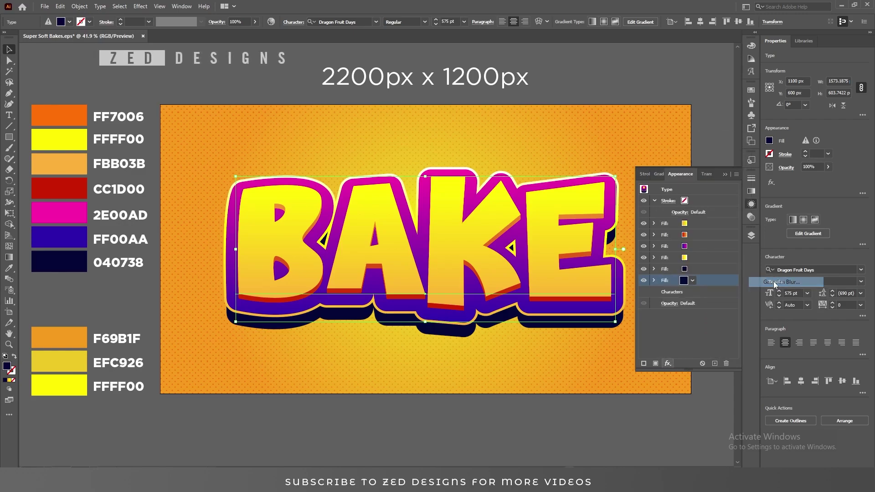
{"action": "key", "text": "Tab"}
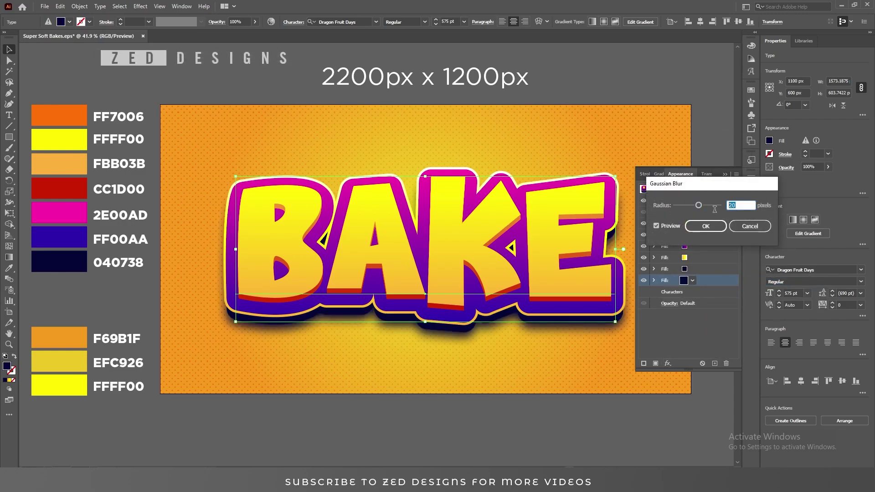
{"action": "left_click", "coordinate": [700, 228]}
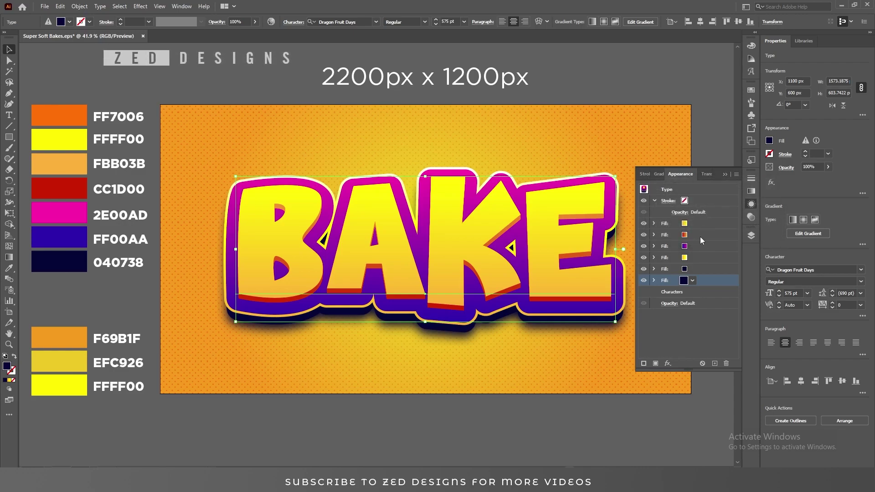
Duplicate the topmost yellow gradient fill and recolor the upper copy with a solid bright magenta swatch.
{"action": "left_click", "coordinate": [701, 226]}
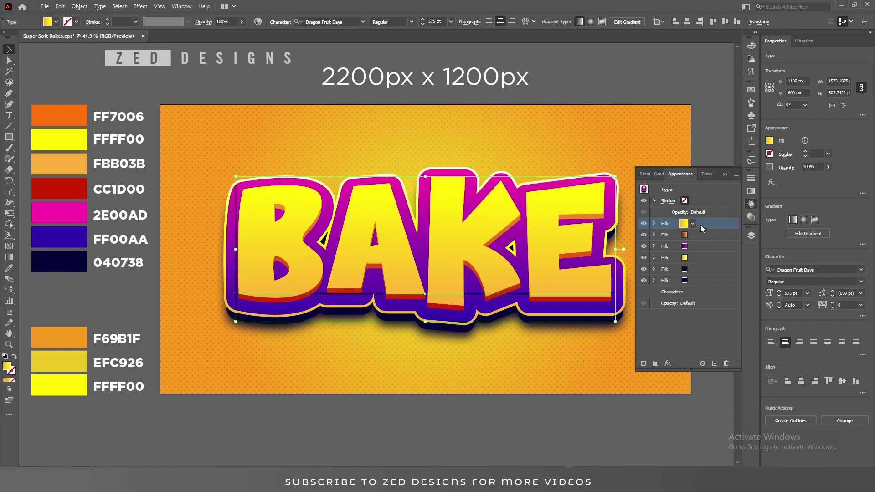
{"action": "left_click", "coordinate": [716, 364]}
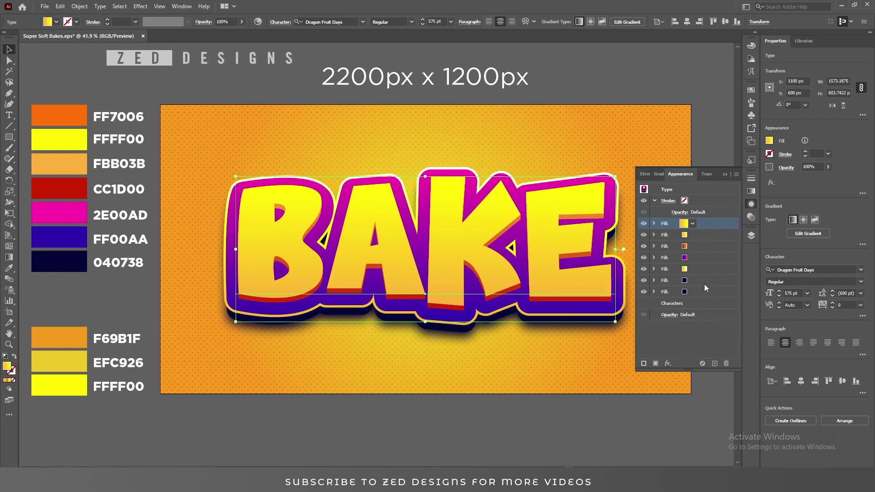
{"action": "left_click", "coordinate": [693, 225]}
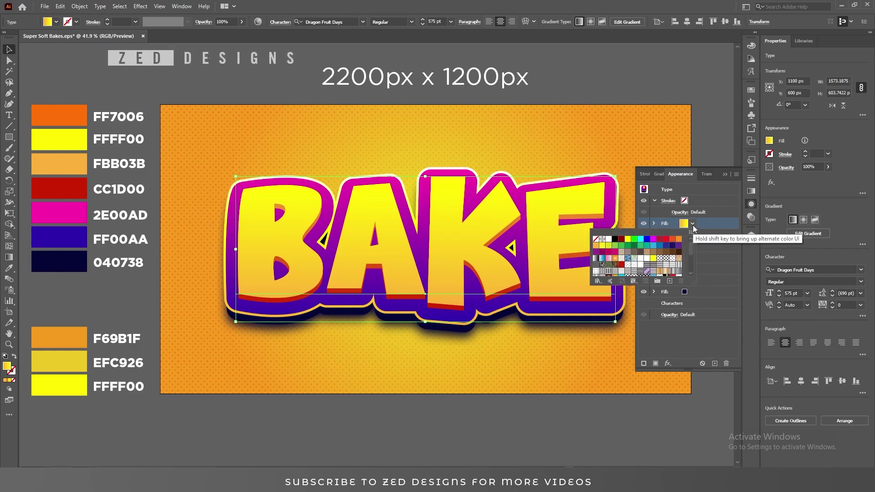
{"action": "left_click", "coordinate": [652, 241]}
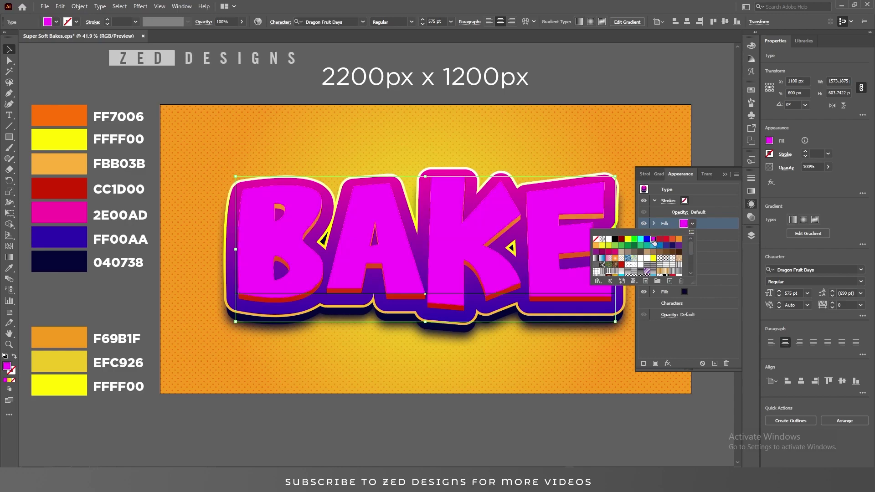
{"action": "left_click", "coordinate": [710, 226]}
Add a Transform effect to the magenta fill with a 30 px vertical move.
{"action": "left_click", "coordinate": [668, 364]}
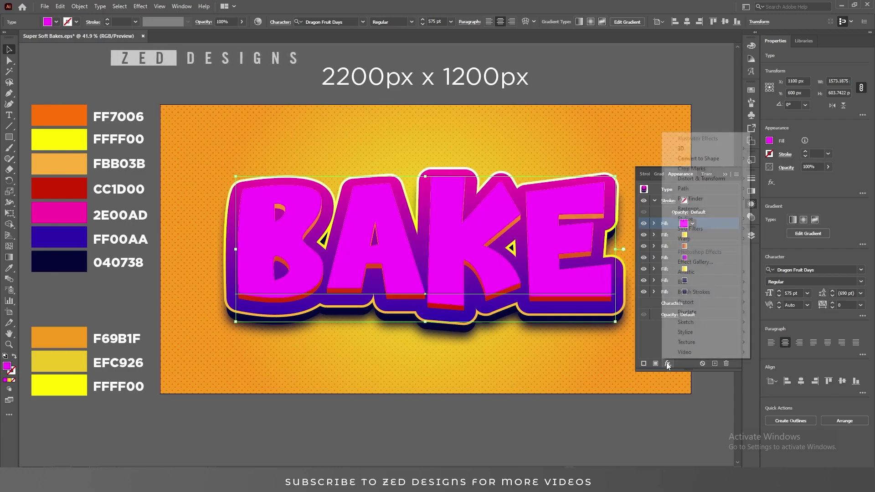
{"action": "mouse_move", "coordinate": [722, 183]}
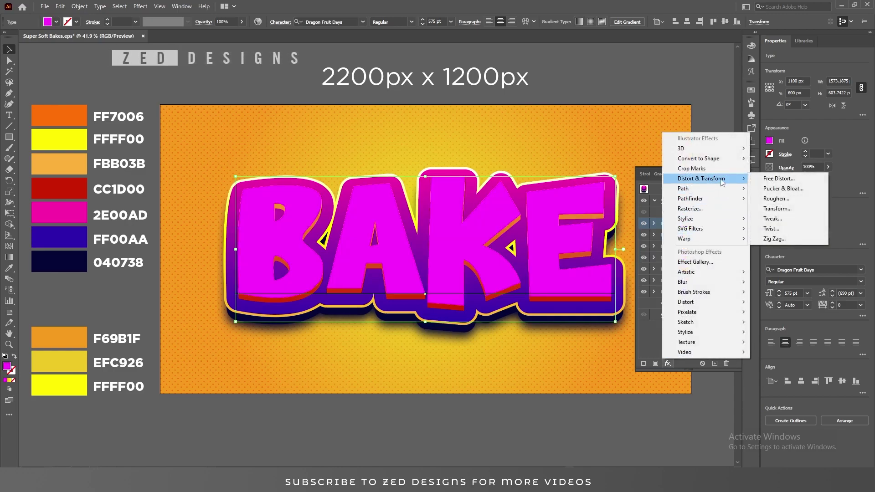
{"action": "left_click", "coordinate": [780, 207]}
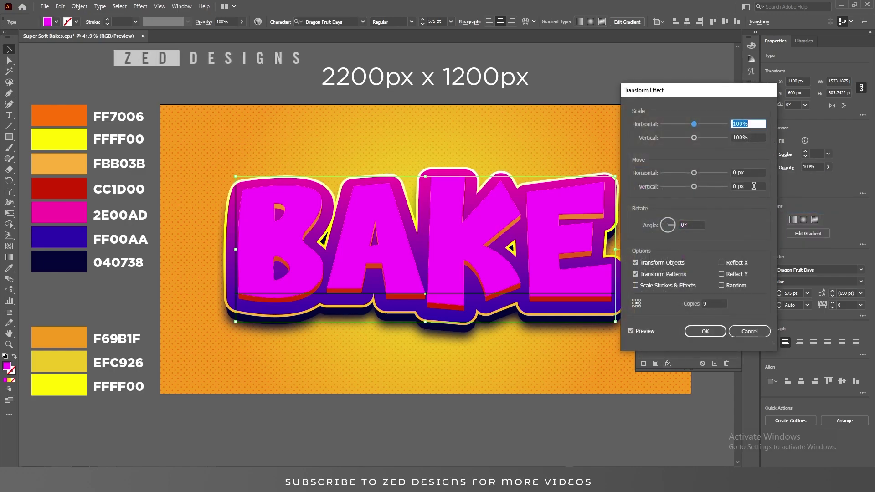
{"action": "left_click", "coordinate": [756, 187]}
{"action": "type", "text": "30"}
{"action": "key", "text": "Tab"}
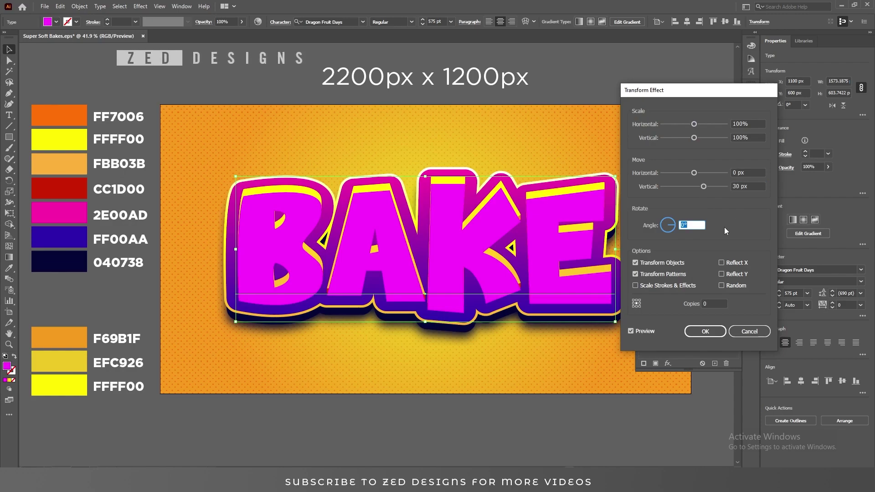
{"action": "left_click", "coordinate": [704, 331]}
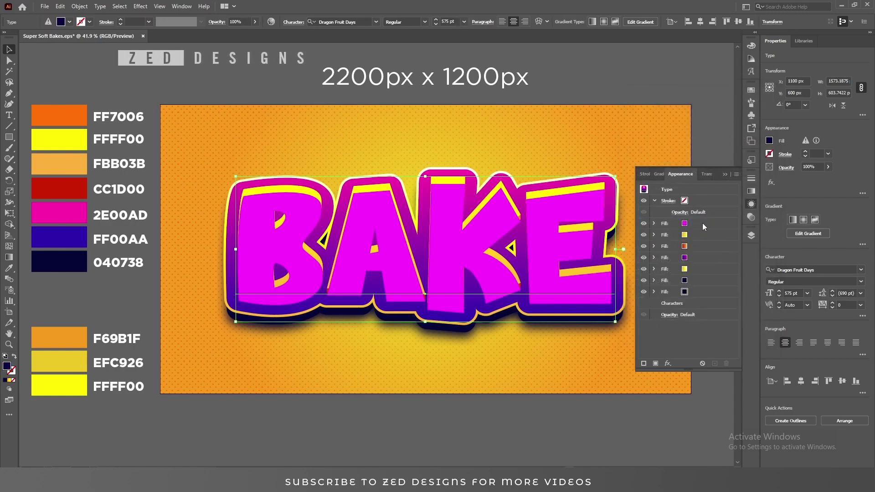
Move the magenta fill below the orange-red gradient fill in the fill stack.
{"action": "left_click_drag", "start_coordinate": [709, 229], "coordinate": [706, 248]}
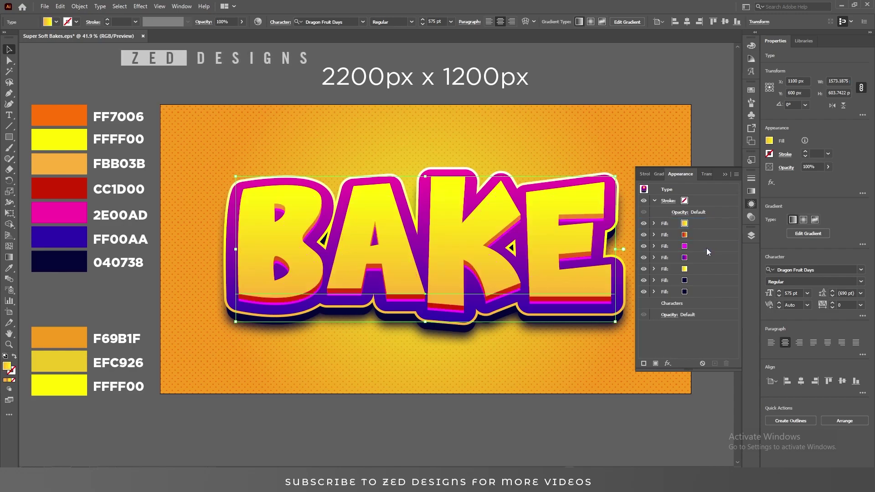
{"action": "left_click", "coordinate": [707, 247]}
{"action": "left_click", "coordinate": [714, 238]}
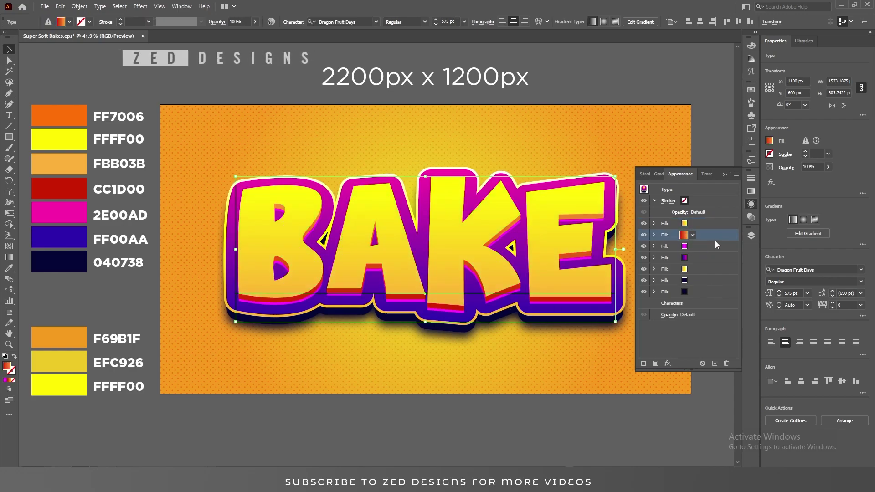
Recolor the magenta fill by sampling the dark navy 040738 swatch.
{"action": "left_click", "coordinate": [711, 246]}
{"action": "left_click", "coordinate": [692, 246]}
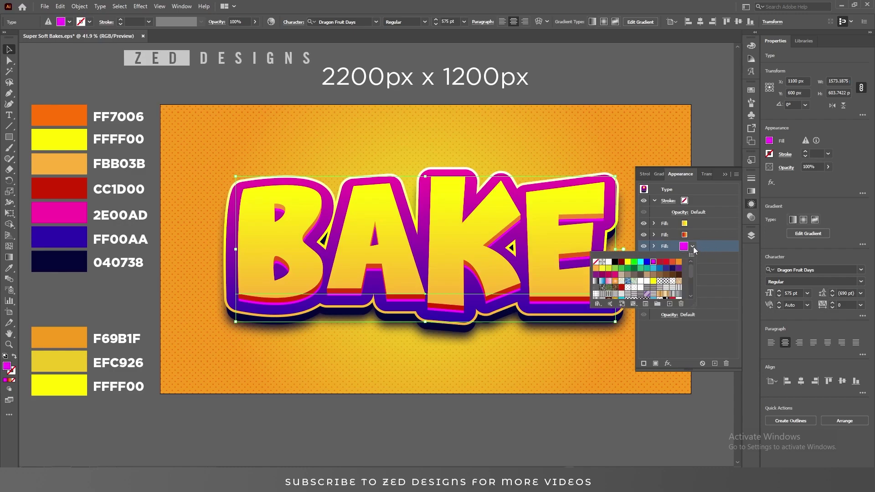
{"action": "key", "text": "i"}
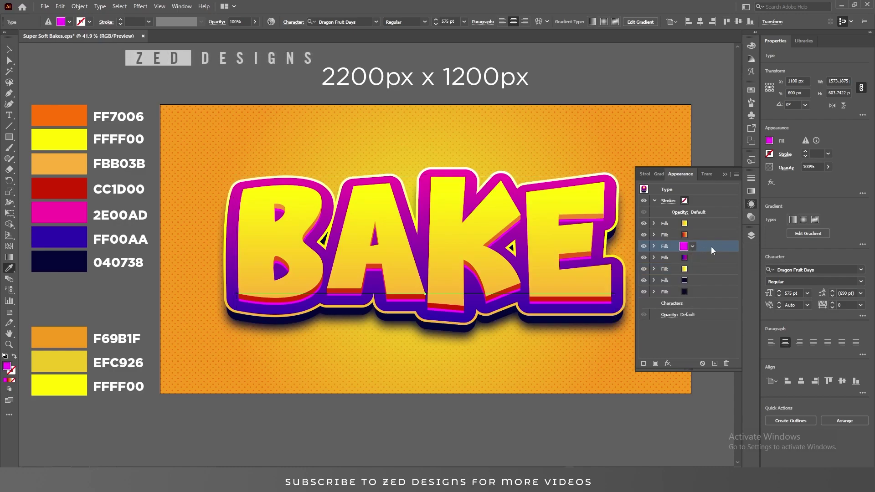
{"action": "left_click", "coordinate": [70, 261]}
{"action": "key", "text": "v"}
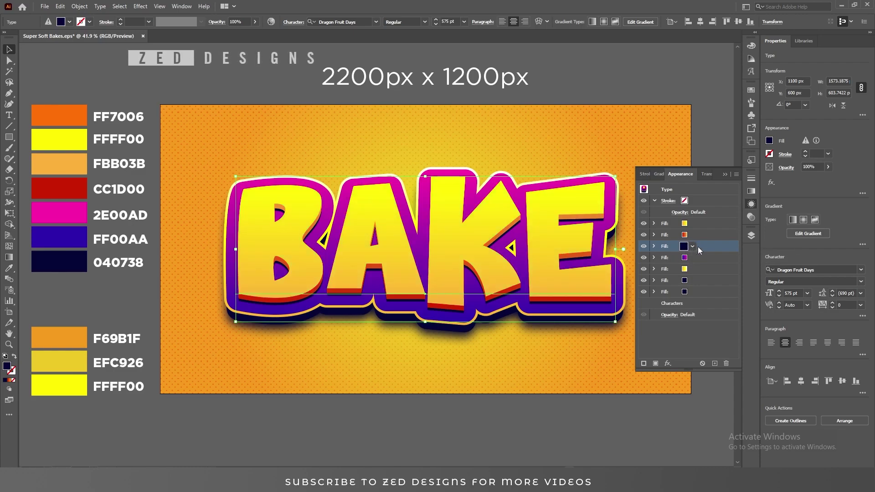
Set the Transform effect's vertical move to 40 px on the navy fill beneath the orange-red gradient fill.
{"action": "left_click", "coordinate": [655, 247]}
{"action": "left_click", "coordinate": [689, 258]}
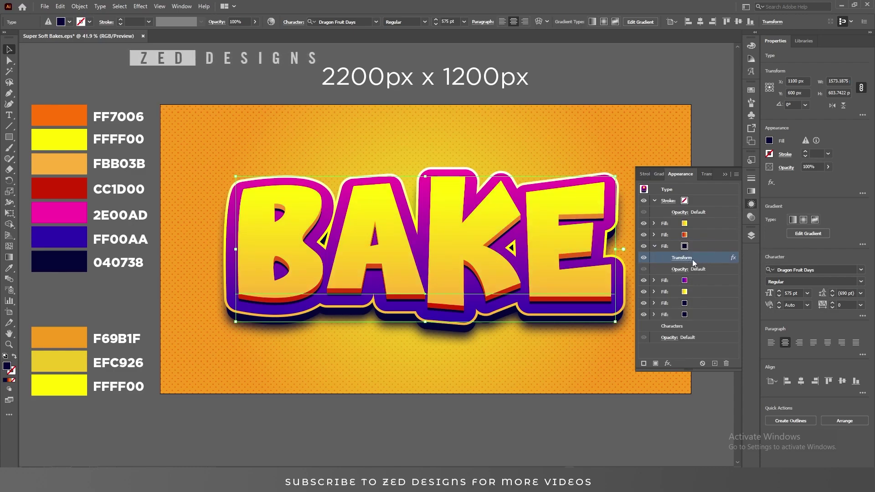
{"action": "left_click", "coordinate": [753, 192]}
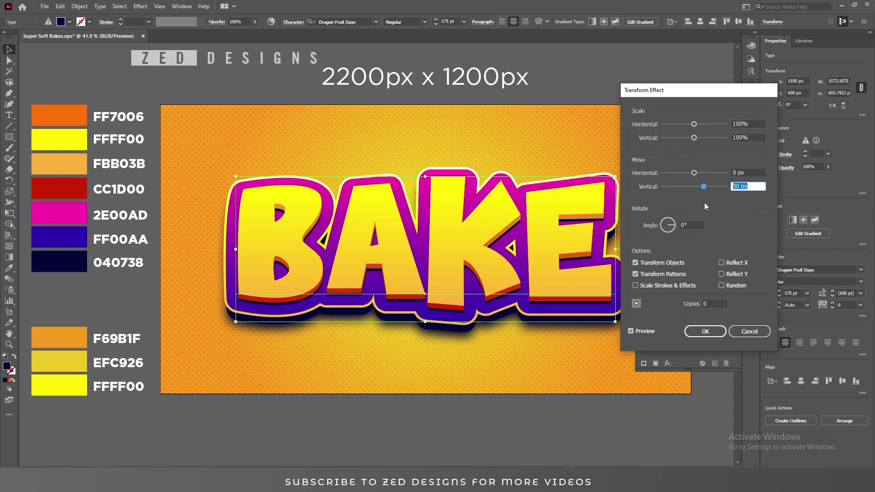
{"action": "type", "text": "40"}
{"action": "key", "text": "Tab"}
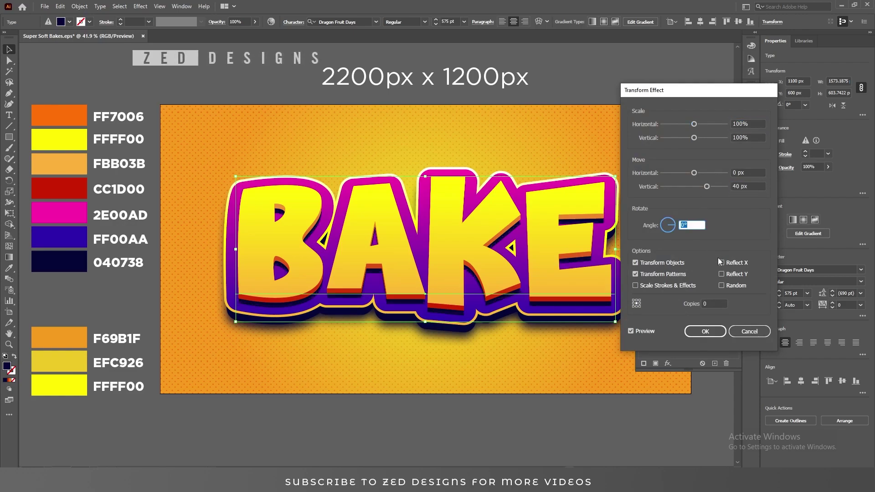
{"action": "left_click", "coordinate": [705, 331]}
Add a 10-pixel Gaussian Blur to the navy fill beneath the orange-red gradient fill.
{"action": "left_click", "coordinate": [704, 245]}
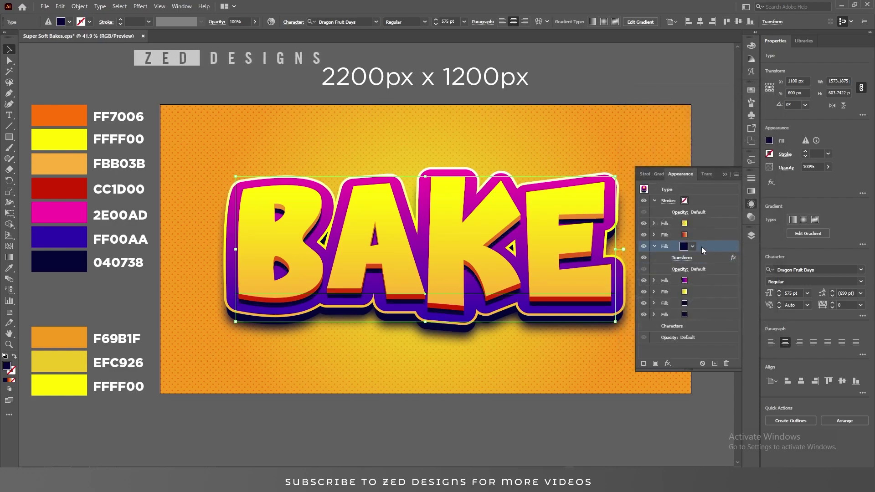
{"action": "left_click", "coordinate": [669, 363]}
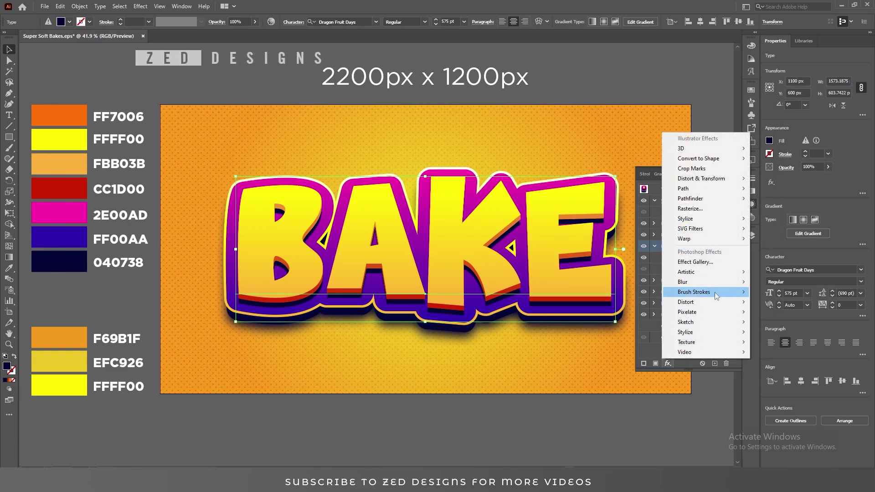
{"action": "mouse_move", "coordinate": [682, 282]}
{"action": "left_click", "coordinate": [770, 281]}
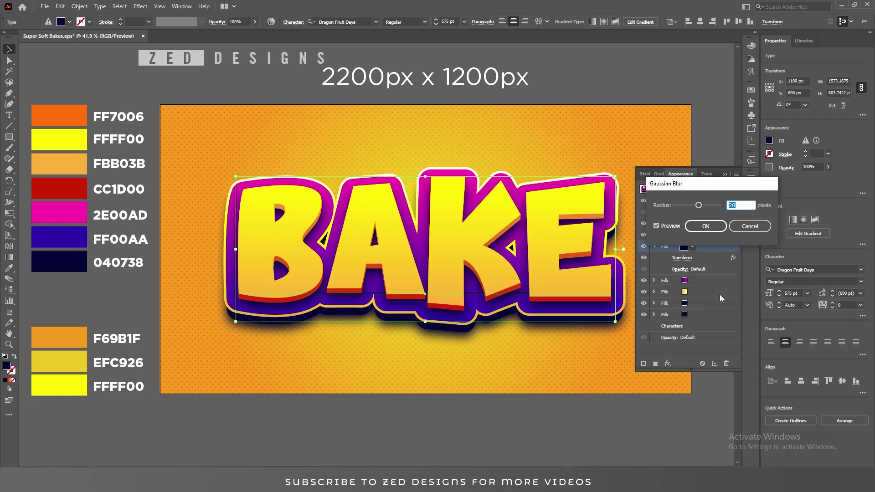
{"action": "type", "text": "10"}
{"action": "key", "text": "Tab"}
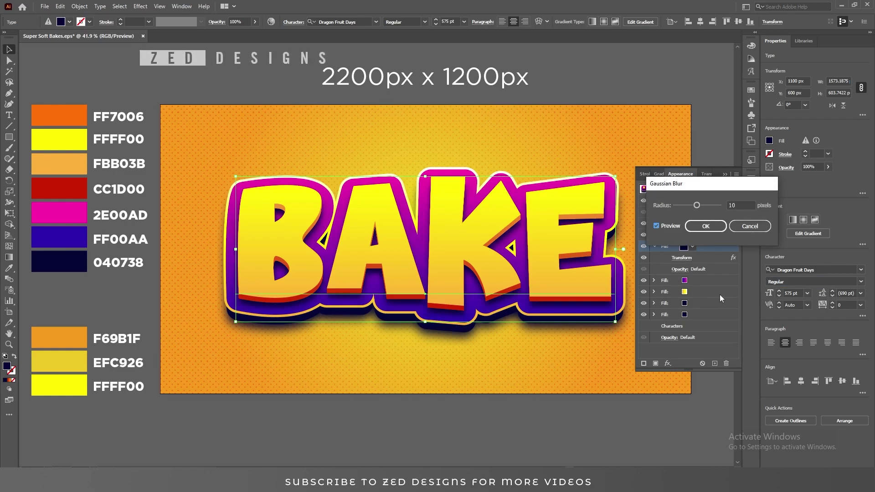
{"action": "left_click", "coordinate": [706, 226]}
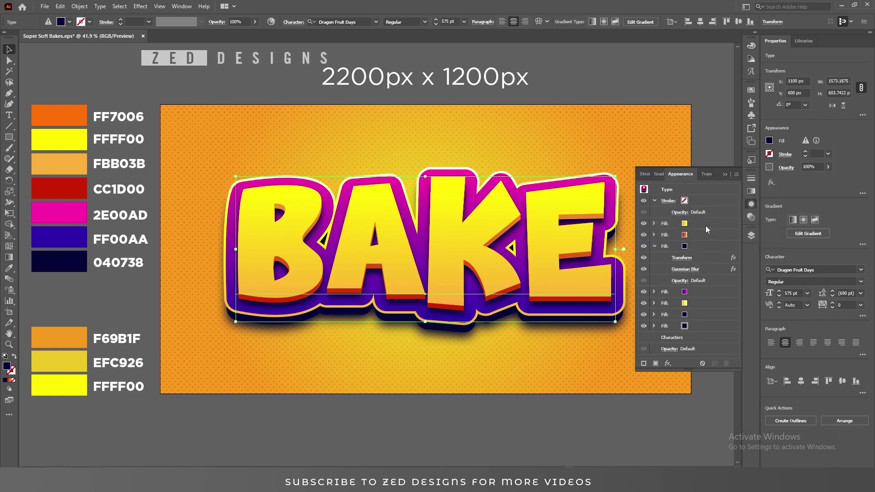
{"action": "left_click", "coordinate": [654, 247]}
{"action": "left_click", "coordinate": [701, 247]}
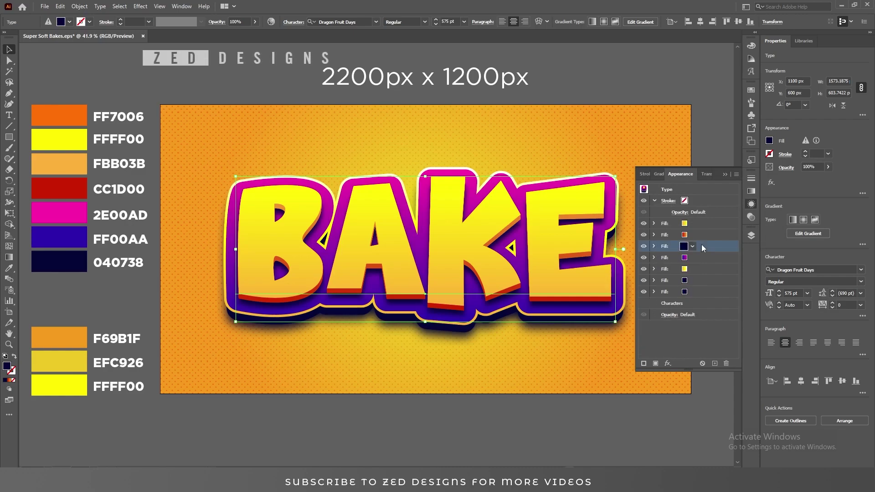
Duplicate the topmost yellow-orange gradient fill and recolor the upper copy white.
{"action": "left_click", "coordinate": [701, 227]}
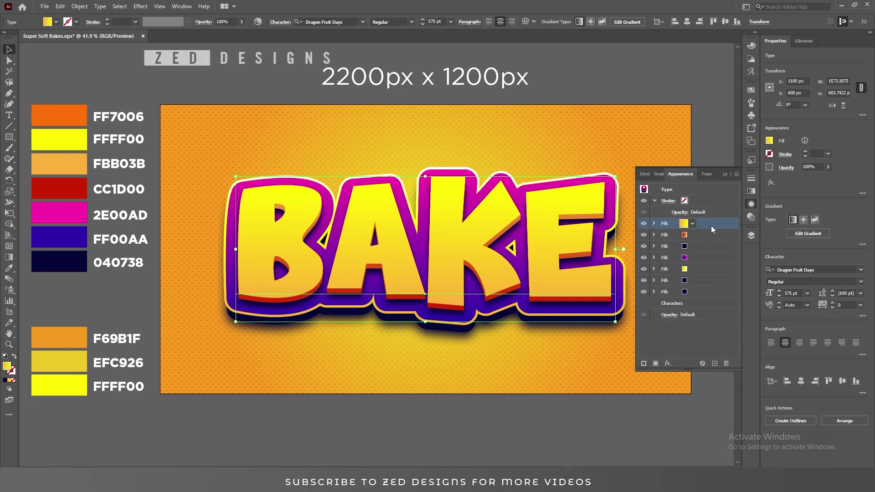
{"action": "left_click", "coordinate": [716, 364]}
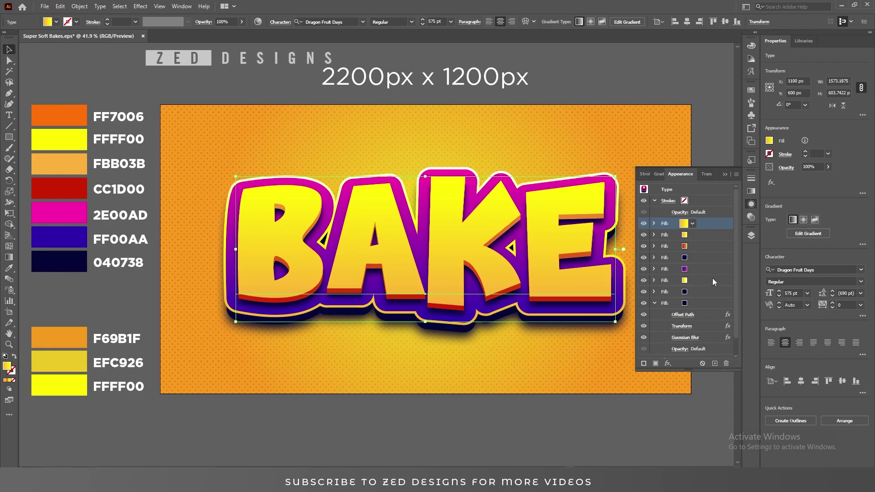
{"action": "left_click", "coordinate": [693, 224]}
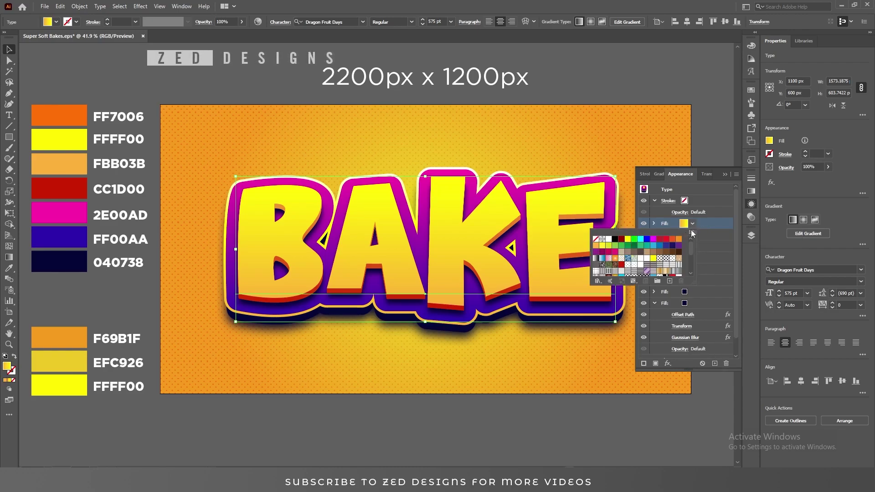
{"action": "left_click", "coordinate": [609, 239]}
{"action": "left_click", "coordinate": [712, 222]}
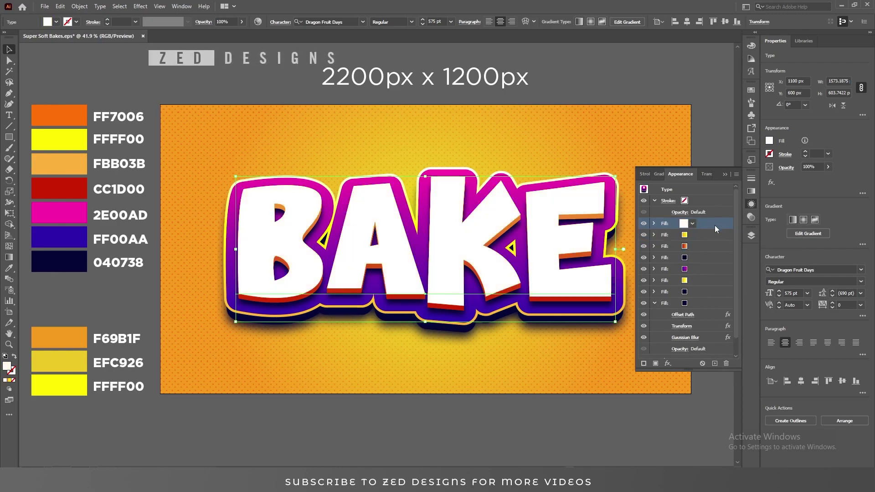
Add an Inner Glow effect to the white fill with orange FF7006 in Multiply mode.
{"action": "left_click", "coordinate": [668, 364]}
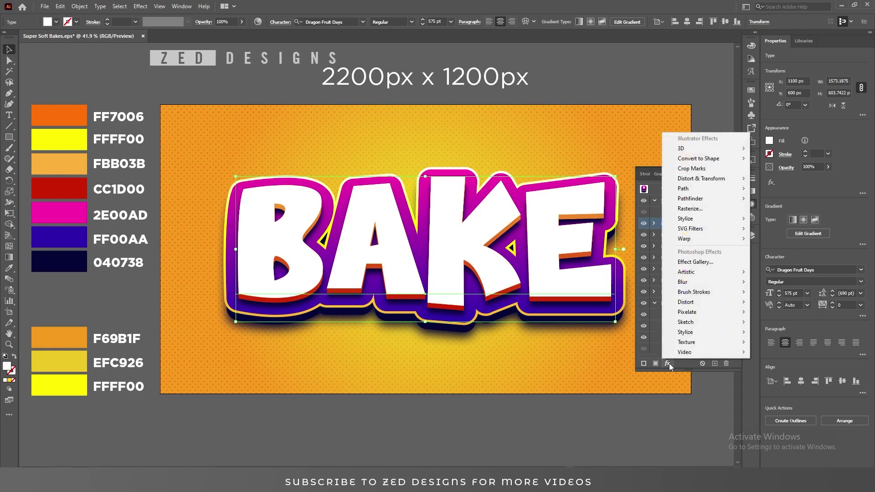
{"action": "mouse_move", "coordinate": [711, 220]}
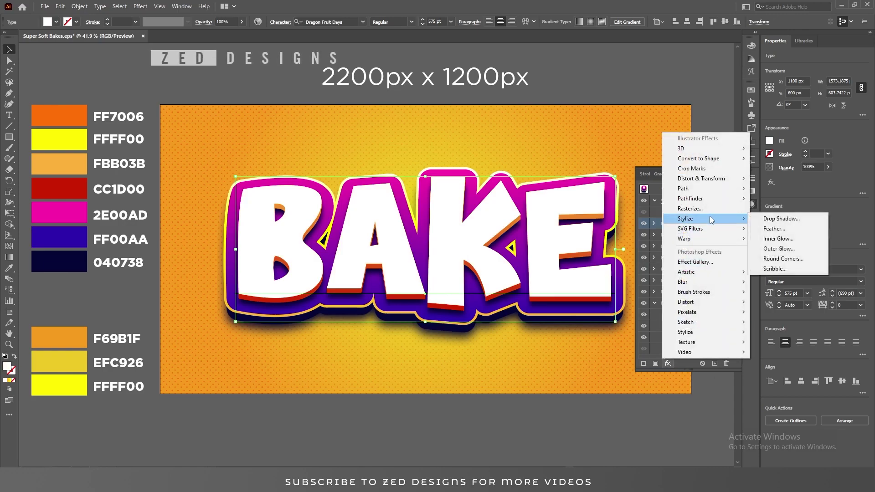
{"action": "left_click", "coordinate": [779, 239]}
{"action": "left_click", "coordinate": [680, 227]}
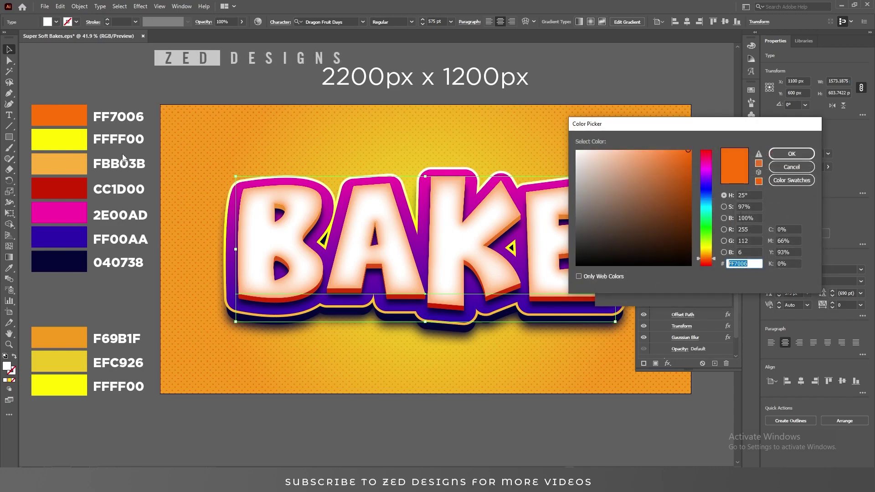
{"action": "left_click", "coordinate": [784, 158]}
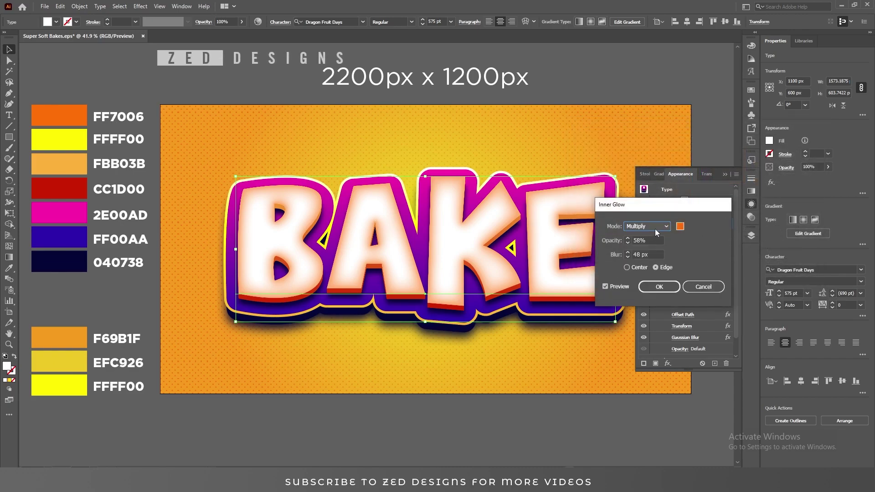
{"action": "left_click", "coordinate": [655, 228]}
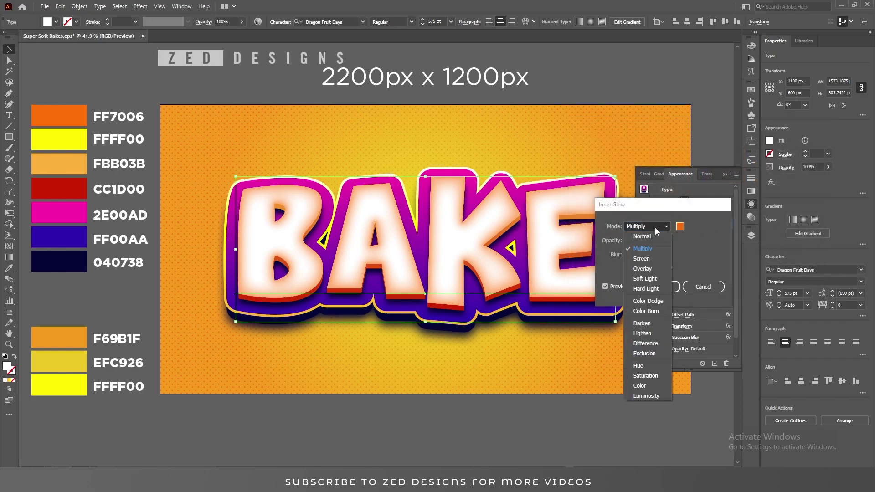
{"action": "left_click", "coordinate": [699, 248]}
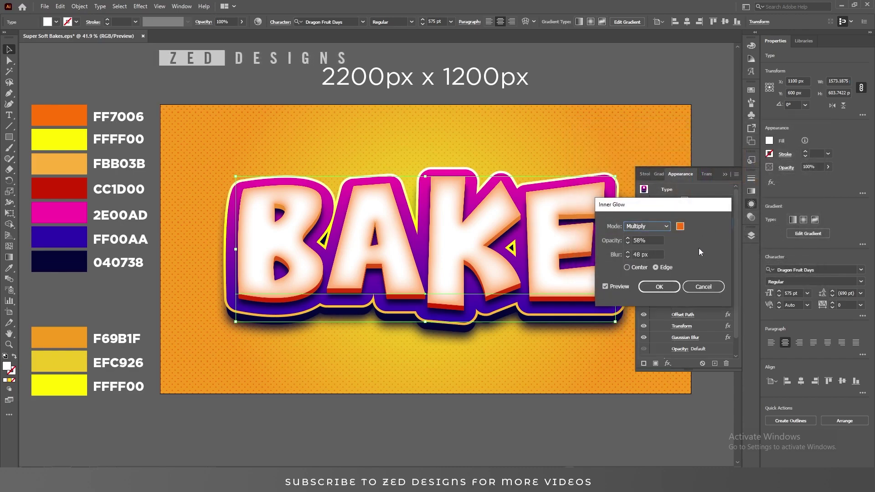
Set the Inner Glow to 60% opacity and 50 px blur from the edge, and apply it.
{"action": "left_click", "coordinate": [647, 240]}
{"action": "type", "text": "60"}
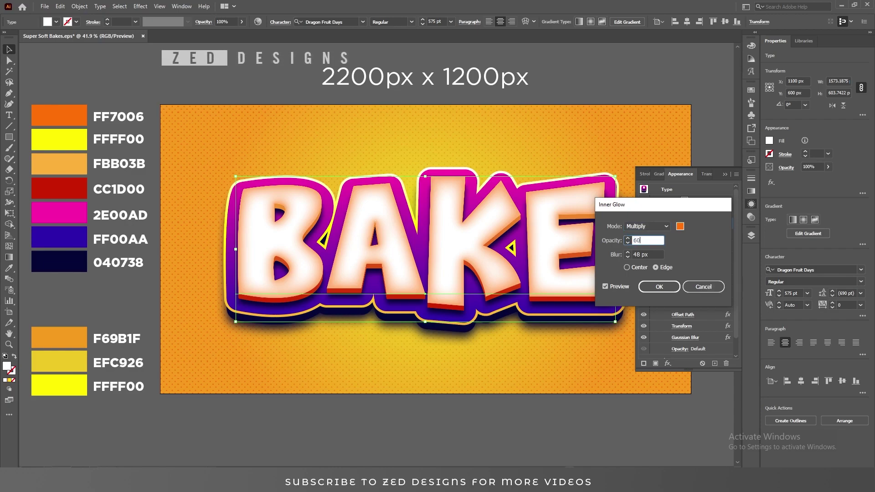
{"action": "key", "text": "Tab"}
{"action": "type", "text": "50"}
{"action": "key", "text": "Tab"}
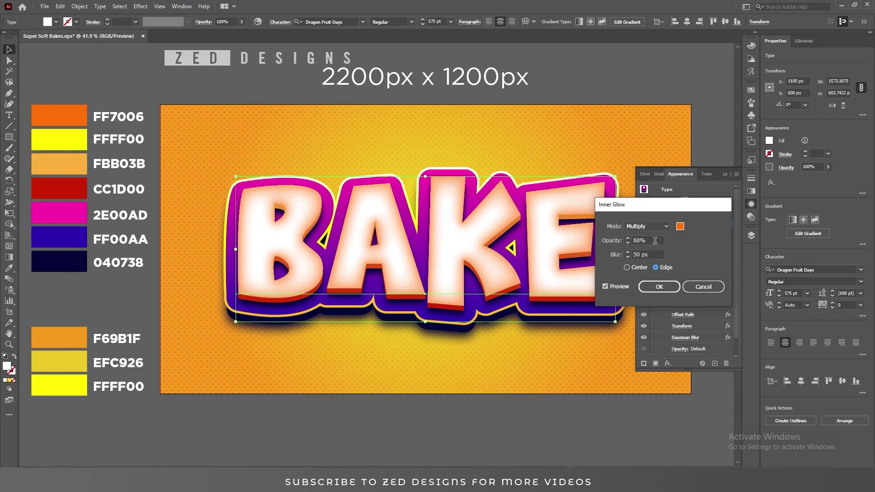
{"action": "left_click_drag", "start_coordinate": [655, 240], "coordinate": [608, 254]}
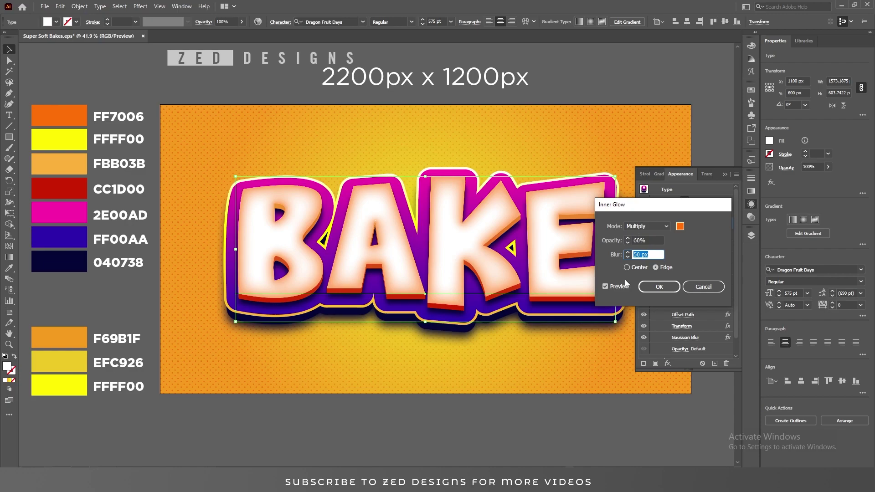
{"action": "left_click", "coordinate": [659, 287]}
Set the white Inner Glow fill's blending mode to Multiply at 100% opacity.
{"action": "left_click", "coordinate": [702, 224]}
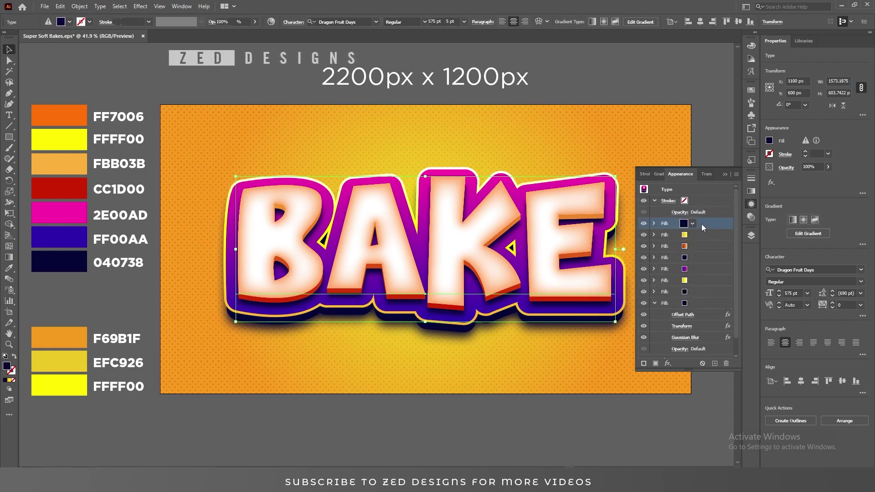
{"action": "left_click", "coordinate": [654, 224]}
{"action": "left_click", "coordinate": [709, 235]}
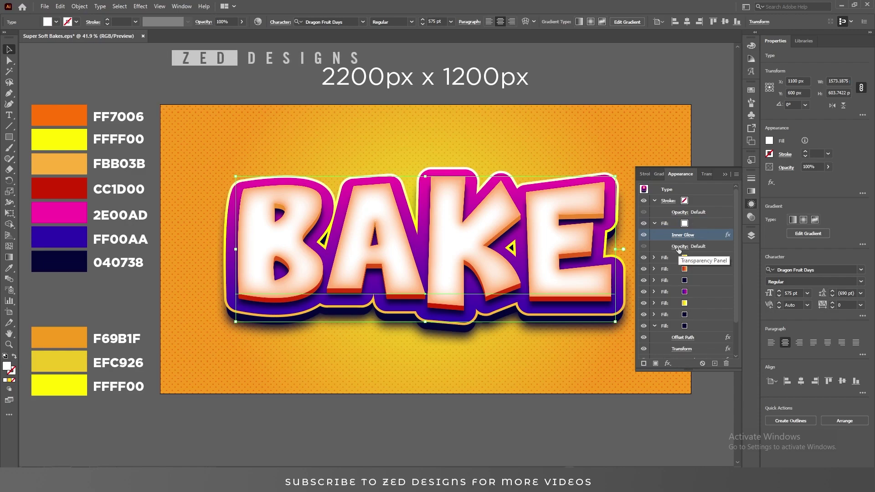
{"action": "left_click", "coordinate": [678, 247]}
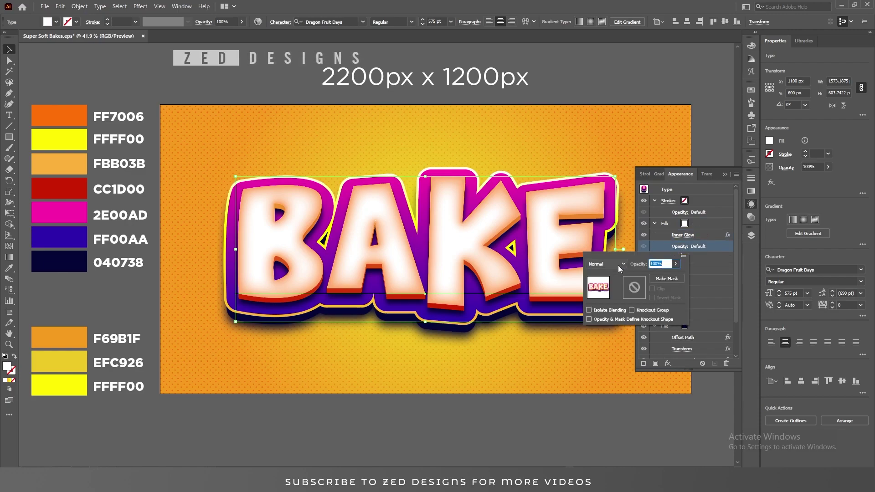
{"action": "left_click", "coordinate": [619, 265]}
{"action": "left_click", "coordinate": [614, 299]}
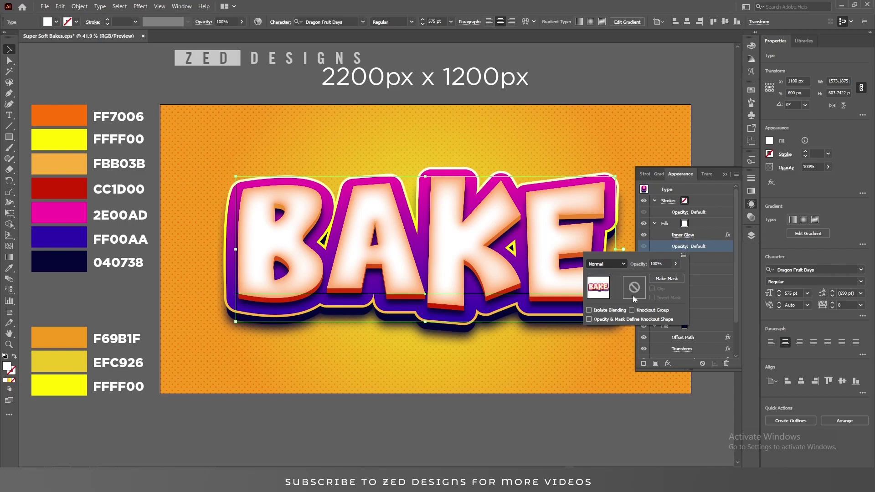
{"action": "left_click", "coordinate": [712, 234]}
{"action": "left_click", "coordinate": [666, 224]}
{"action": "left_click", "coordinate": [655, 224]}
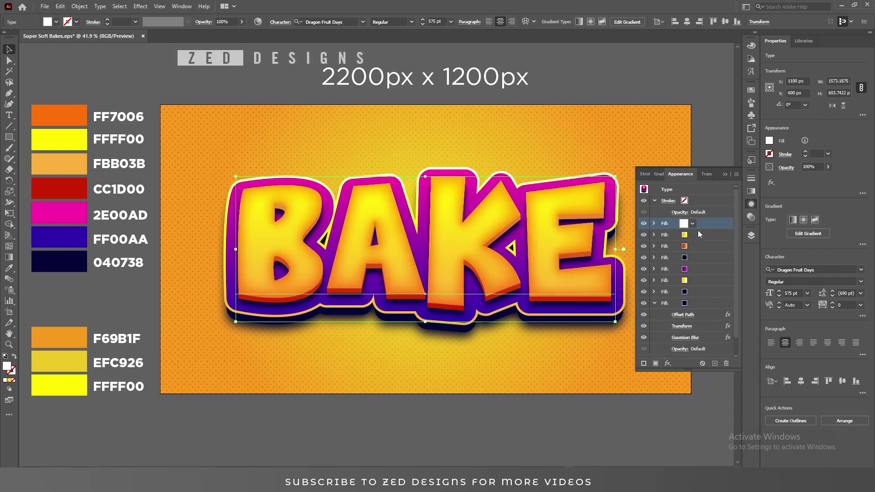
Duplicate the white Multiply fill and delete the Inner Glow effect from the upper copy.
{"action": "left_click", "coordinate": [714, 364]}
{"action": "left_click", "coordinate": [655, 224]}
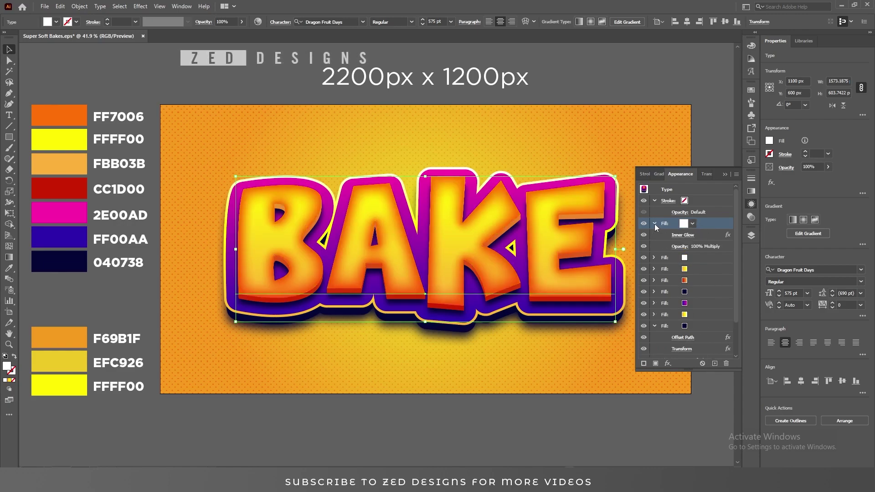
{"action": "left_click", "coordinate": [712, 234]}
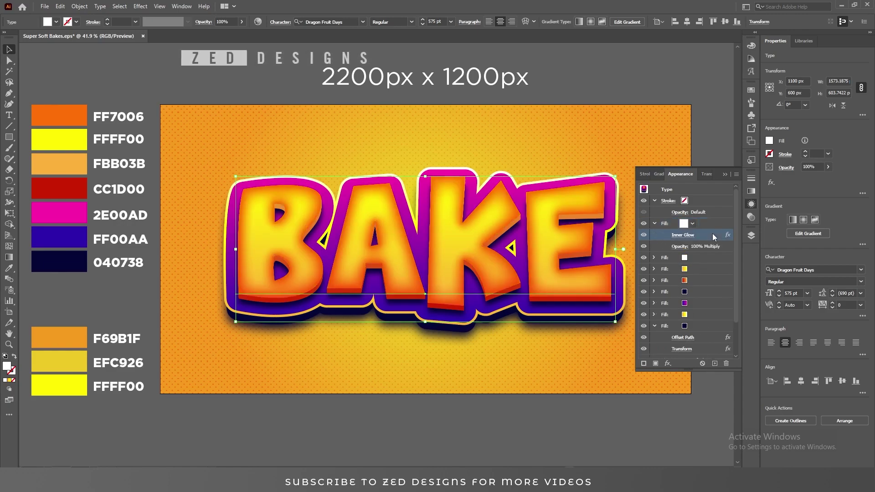
{"action": "left_click", "coordinate": [726, 363]}
Set the topmost white fill's blending mode to Normal.
{"action": "left_click", "coordinate": [679, 234]}
{"action": "left_click", "coordinate": [612, 253]}
{"action": "left_click", "coordinate": [602, 262]}
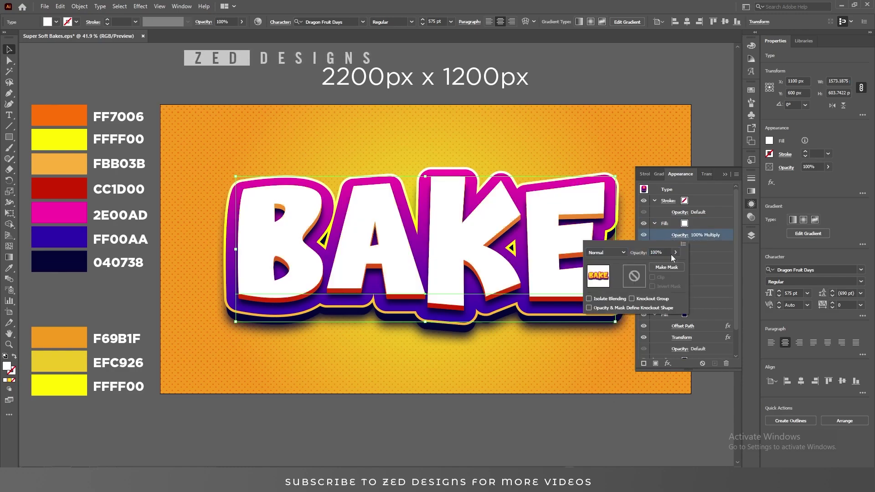
Add an Offset Path effect of -50 px with miter joins to the topmost white fill.
{"action": "left_click", "coordinate": [701, 224]}
{"action": "left_click", "coordinate": [668, 363]}
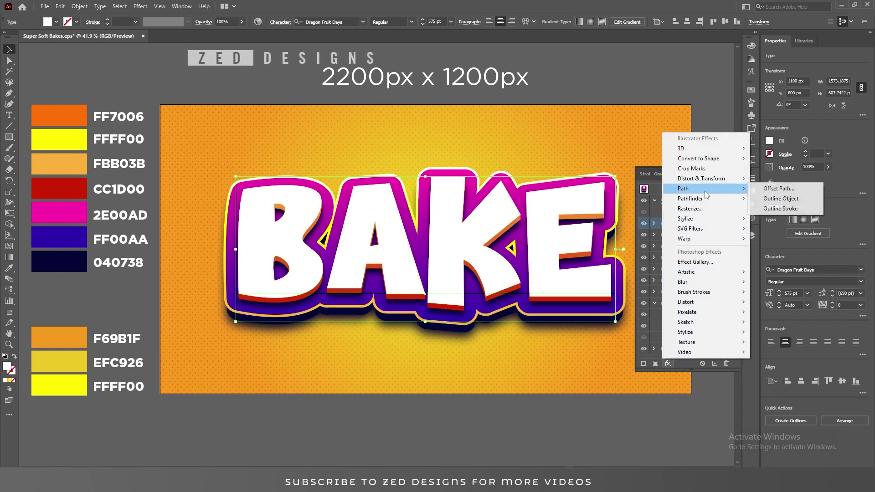
{"action": "left_click", "coordinate": [766, 192]}
{"action": "type", "text": "-"}
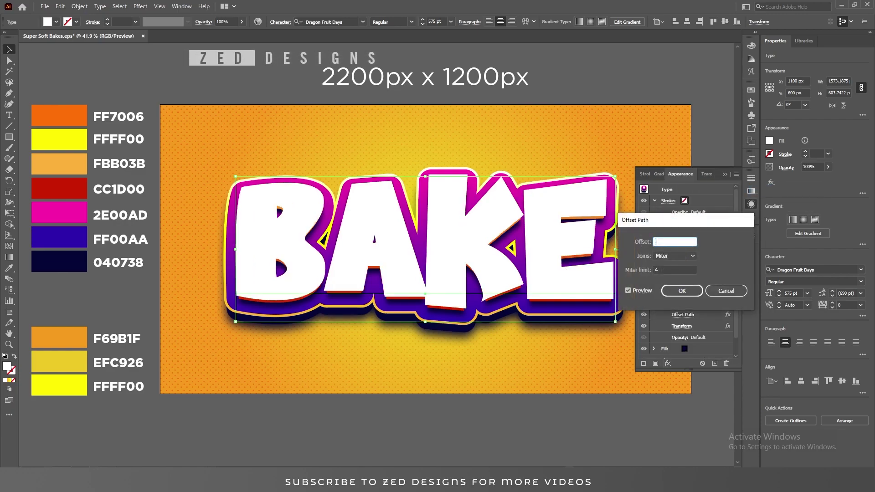
{"action": "type", "text": "50"}
{"action": "key", "text": "Tab"}
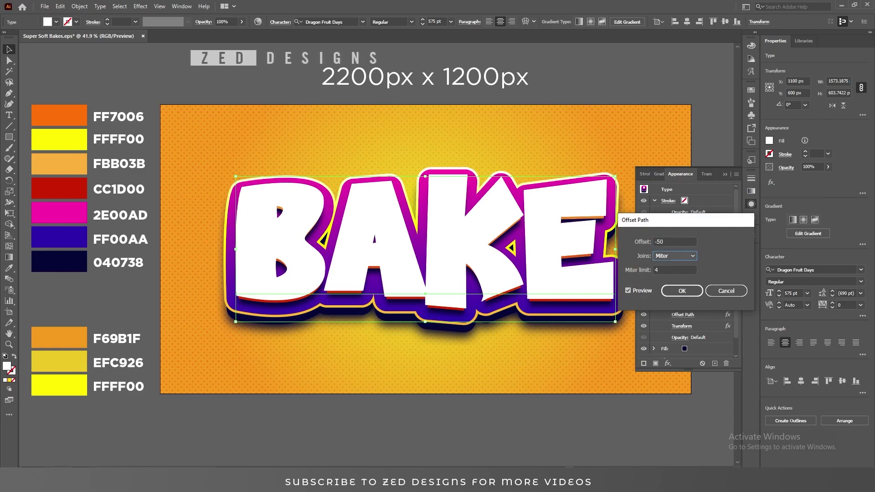
{"action": "left_click", "coordinate": [680, 292]}
Add a 15-pixel Gaussian Blur to the inset white highlight fill.
{"action": "left_click", "coordinate": [697, 224]}
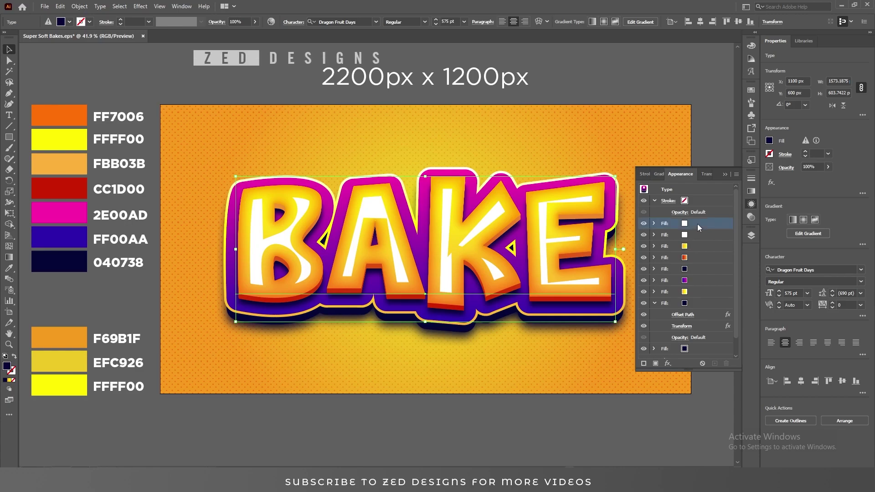
{"action": "left_click", "coordinate": [668, 363]}
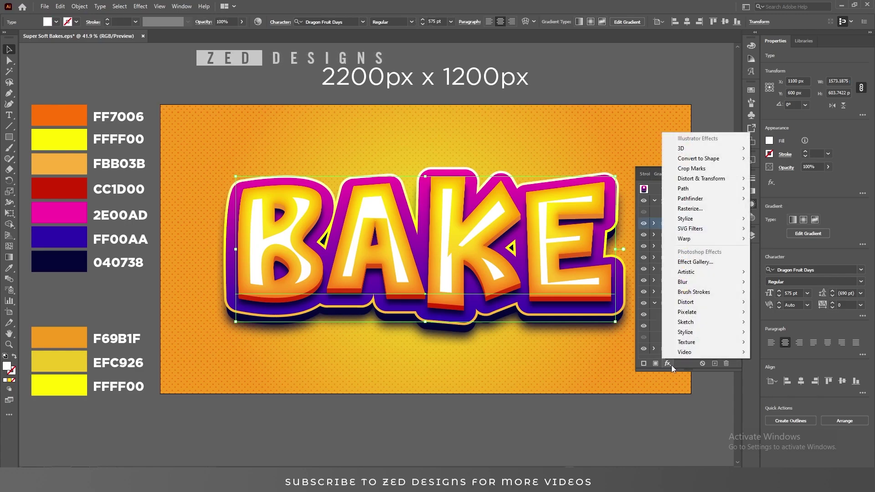
{"action": "left_click", "coordinate": [696, 281]}
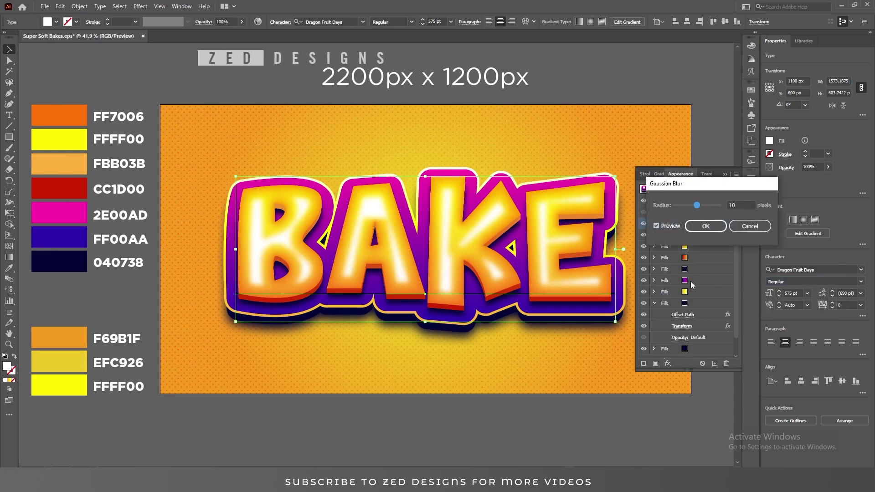
{"action": "type", "text": "15"}
{"action": "key", "text": "Tab"}
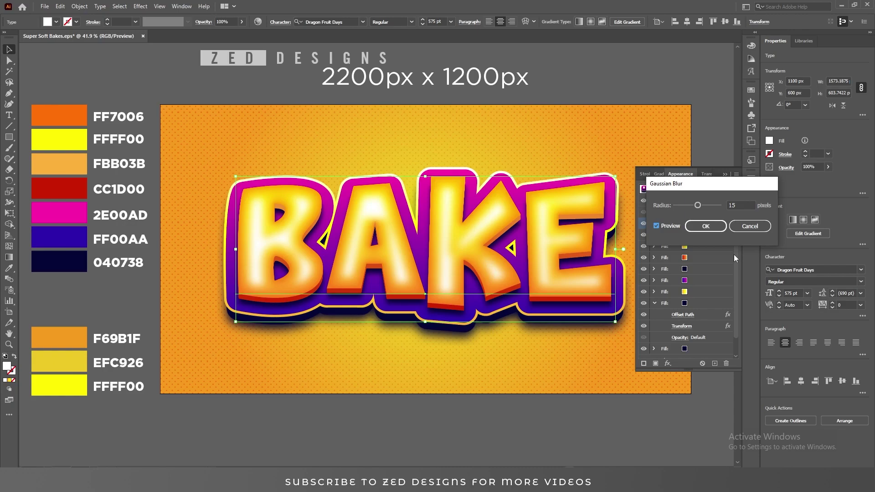
{"action": "left_click", "coordinate": [704, 226]}
{"action": "left_click", "coordinate": [697, 222]}
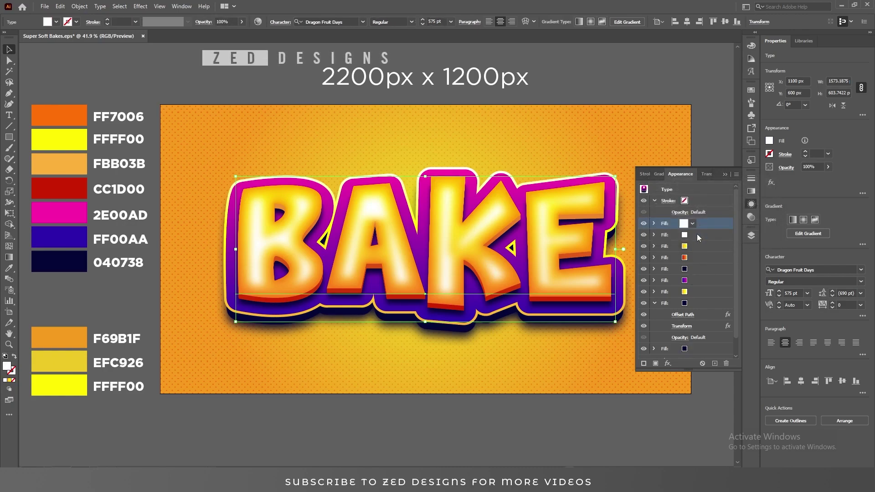
Add a Transform effect to the topmost white fill, moving it 15 px horizontally and 15 px vertically.
{"action": "left_click", "coordinate": [668, 363]}
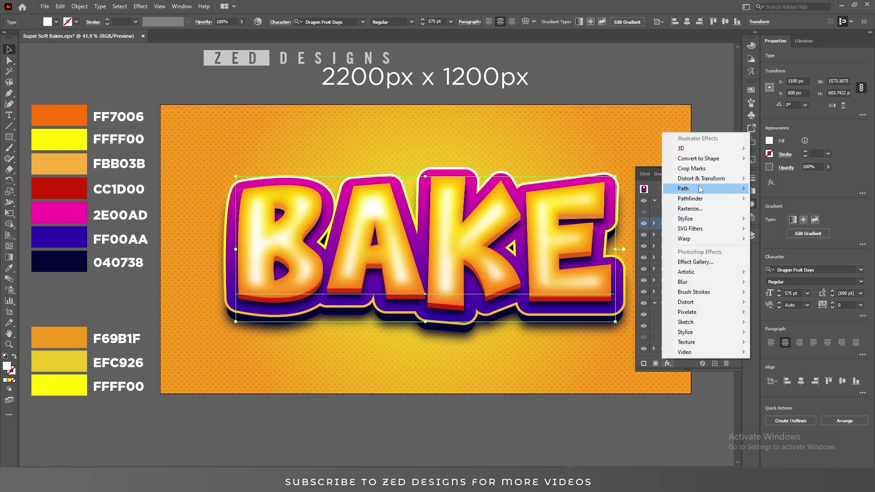
{"action": "mouse_move", "coordinate": [699, 179]}
{"action": "left_click", "coordinate": [786, 210]}
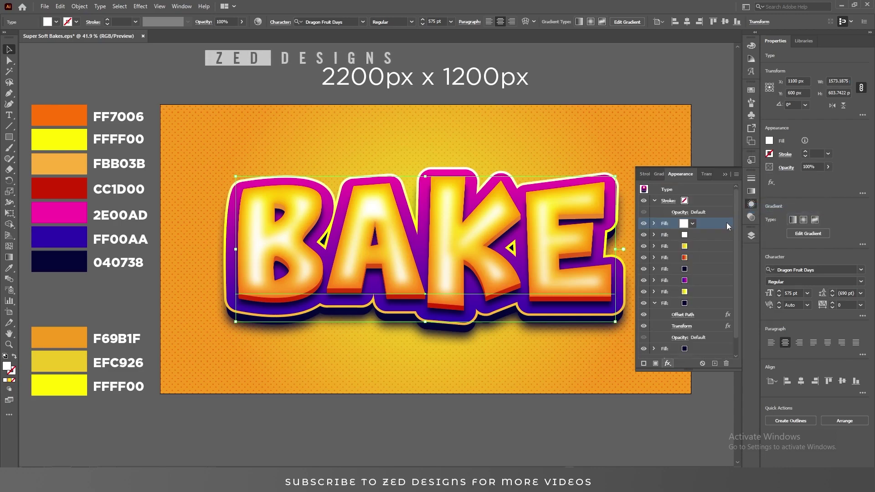
{"action": "key", "text": "Tab"}
{"action": "key", "text": "Tab"}
{"action": "type", "text": "15"}
{"action": "key", "text": "Tab"}
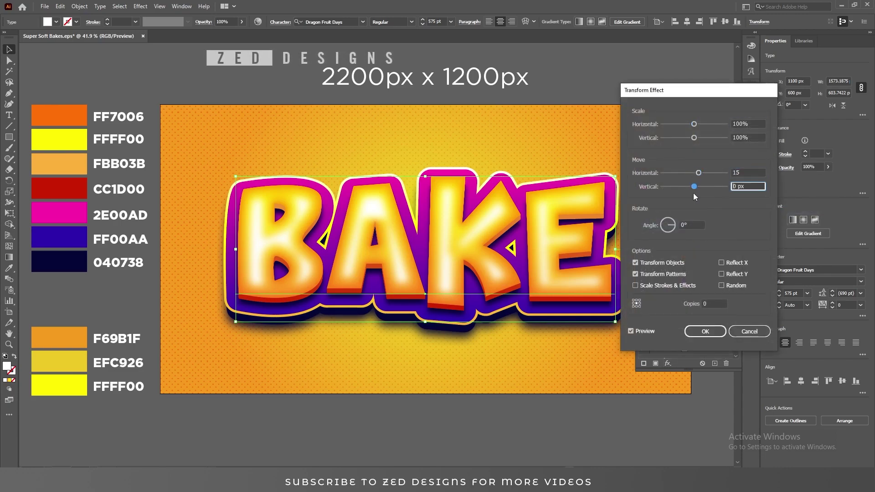
{"action": "type", "text": "15"}
{"action": "key", "text": "Tab"}
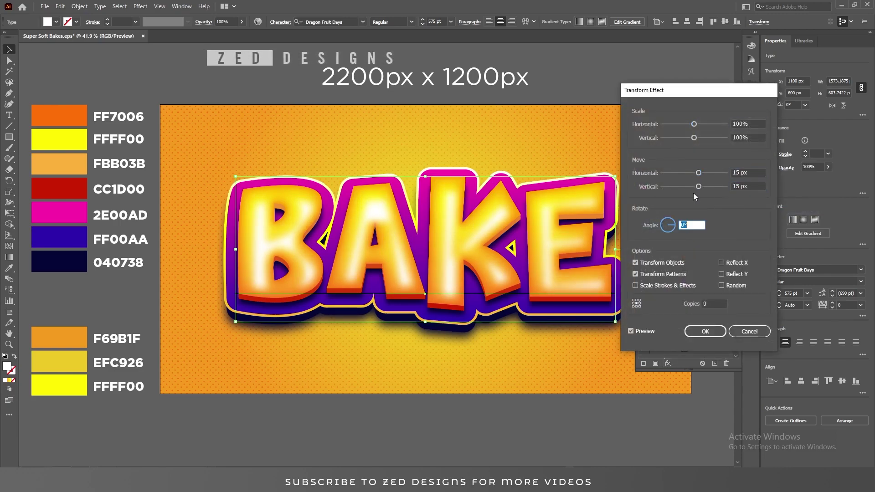
{"action": "left_click", "coordinate": [704, 332]}
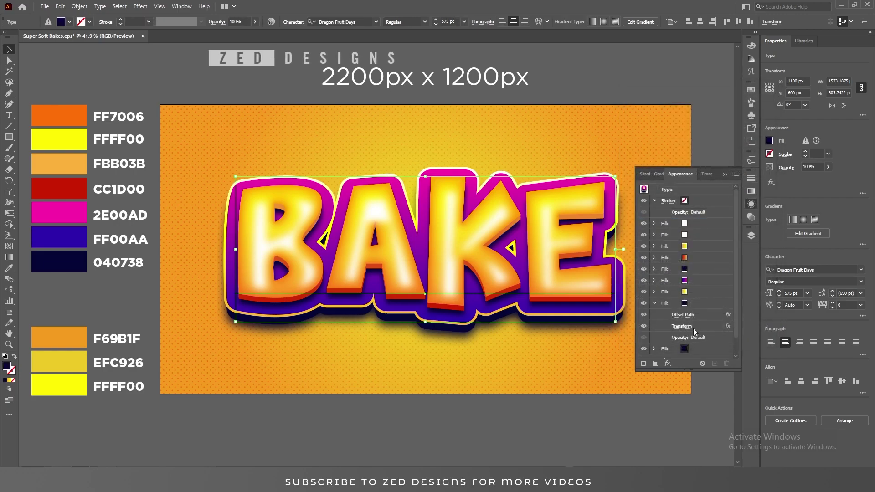
Duplicate the yellow-orange gradient fill below the white fills and move the copy above all other fills.
{"action": "left_click", "coordinate": [703, 248]}
{"action": "key", "text": "ctrl+equal"}
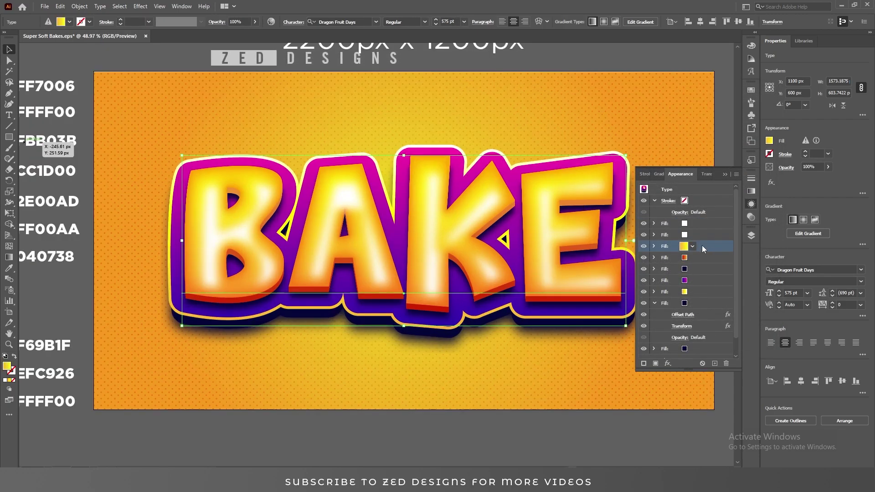
{"action": "left_click", "coordinate": [714, 363]}
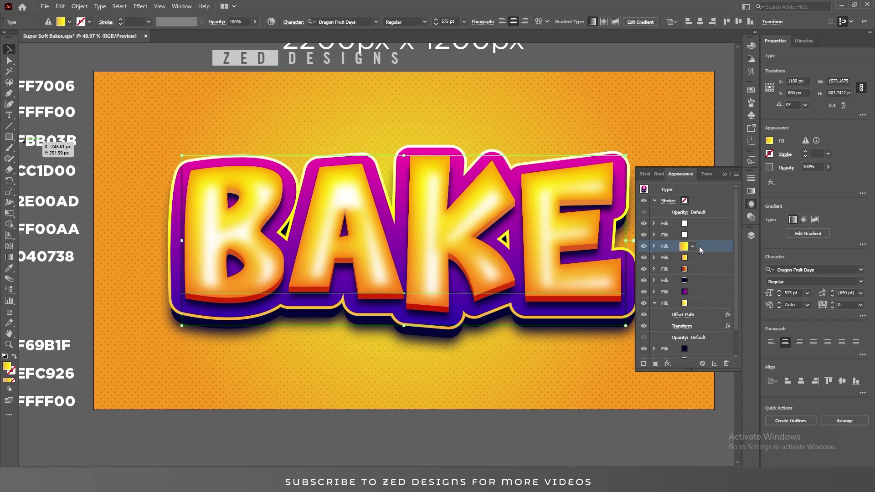
{"action": "left_click_drag", "start_coordinate": [703, 246], "coordinate": [703, 222]}
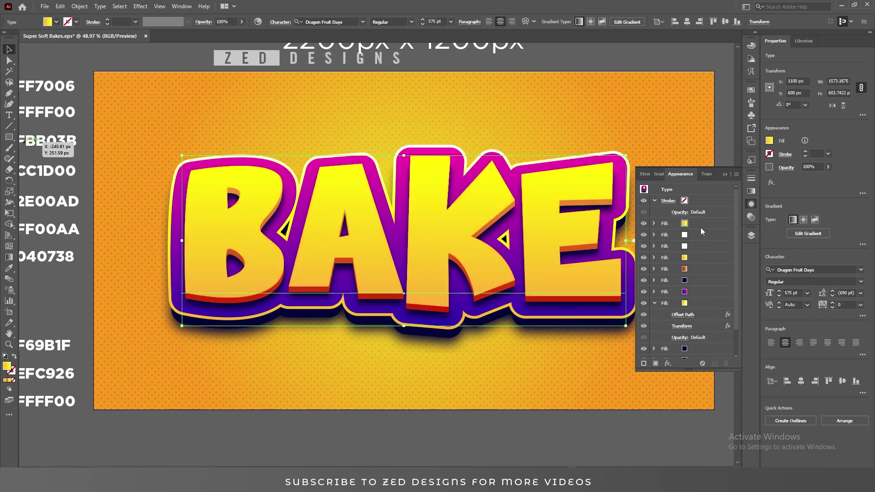
Fill the topmost copy with the 6 lpi 30% line pattern and rotate the pattern's lines to 45°.
{"action": "left_click", "coordinate": [692, 223]}
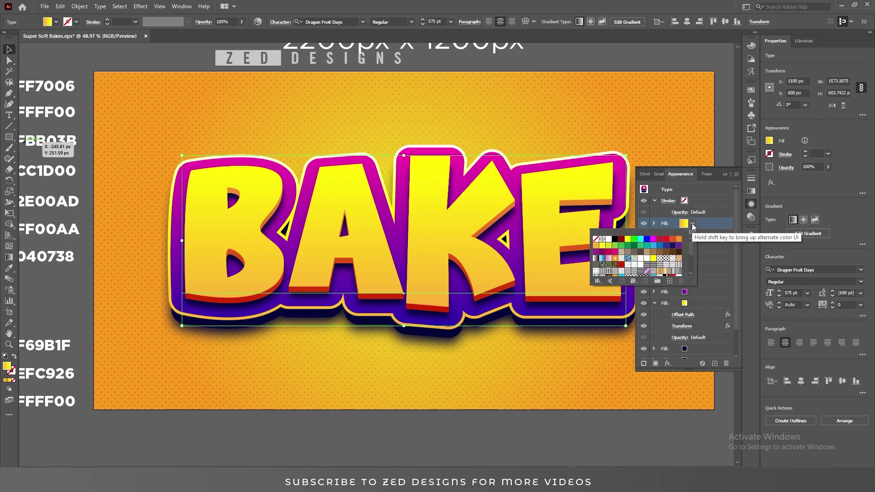
{"action": "left_click", "coordinate": [629, 273]}
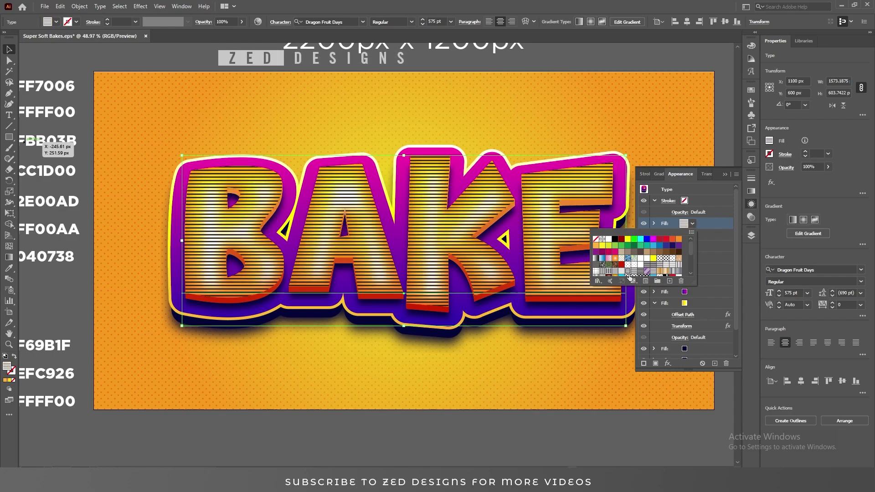
{"action": "double_click", "coordinate": [628, 272]}
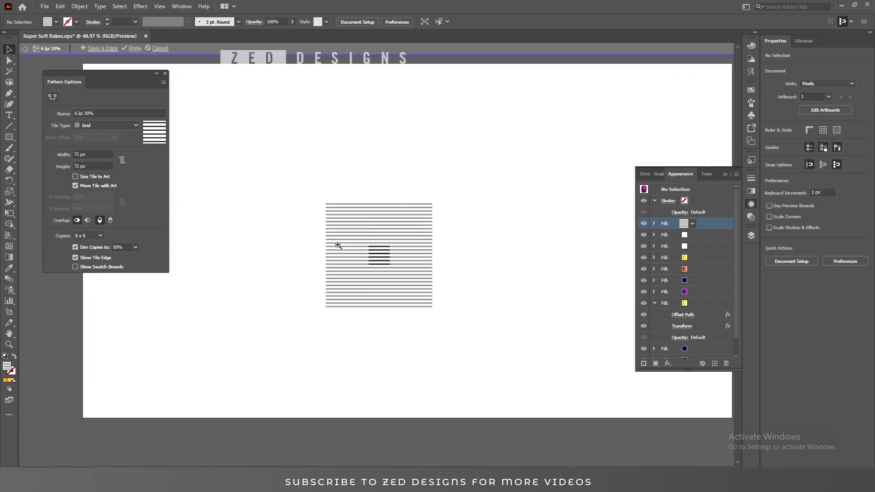
{"action": "left_click", "coordinate": [338, 245]}
{"action": "left_click", "coordinate": [410, 269]}
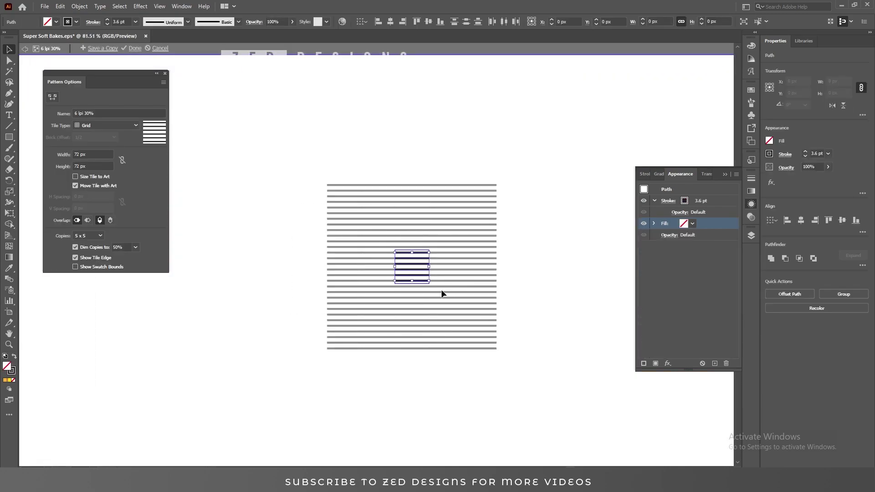
{"action": "left_click_drag", "start_coordinate": [430, 285], "coordinate": [435, 242]}
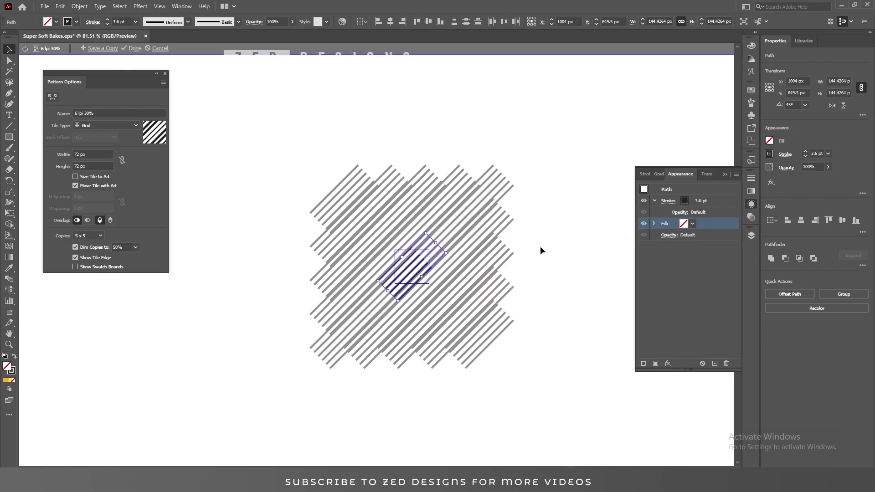
{"action": "double_click", "coordinate": [541, 247]}
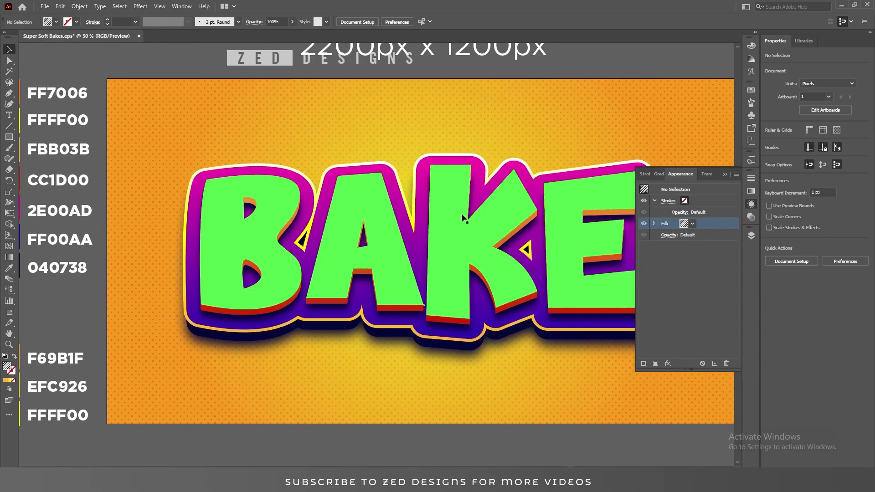
Set the blending mode of the BAKE text's diagonal line pattern fill to Color Dodge.
{"action": "left_click", "coordinate": [464, 219]}
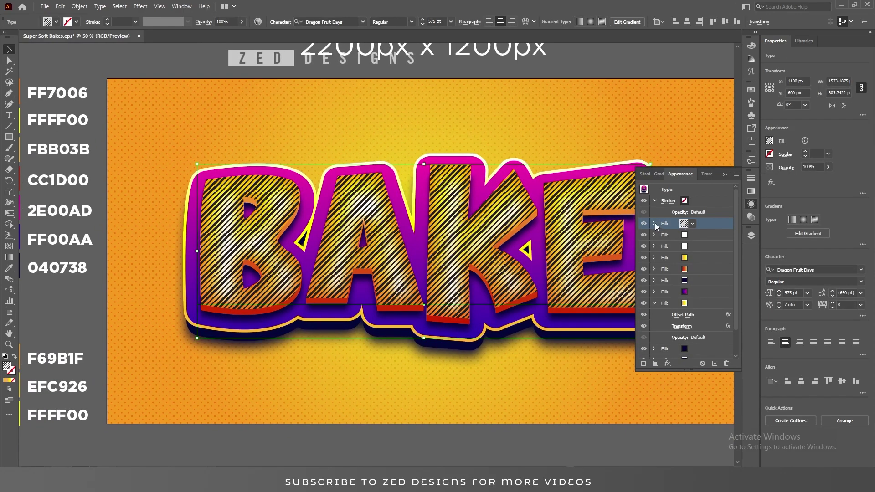
{"action": "left_click", "coordinate": [655, 223]}
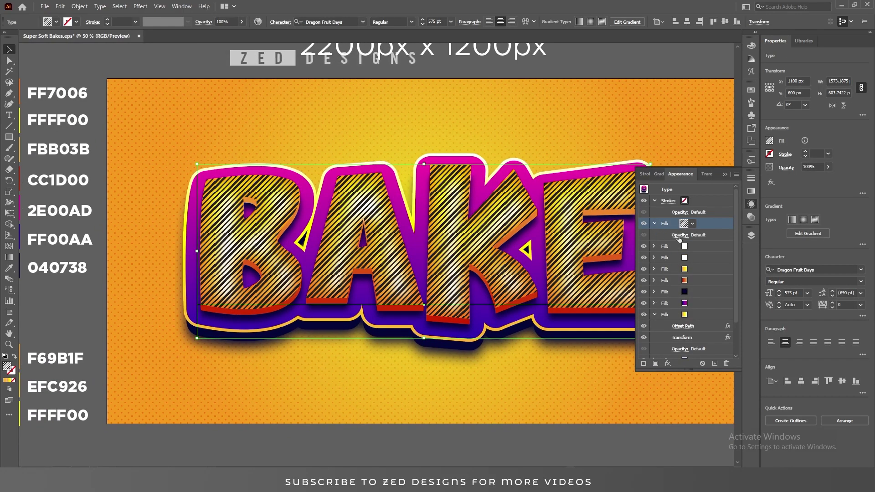
{"action": "left_click", "coordinate": [679, 235]}
{"action": "left_click", "coordinate": [623, 252]}
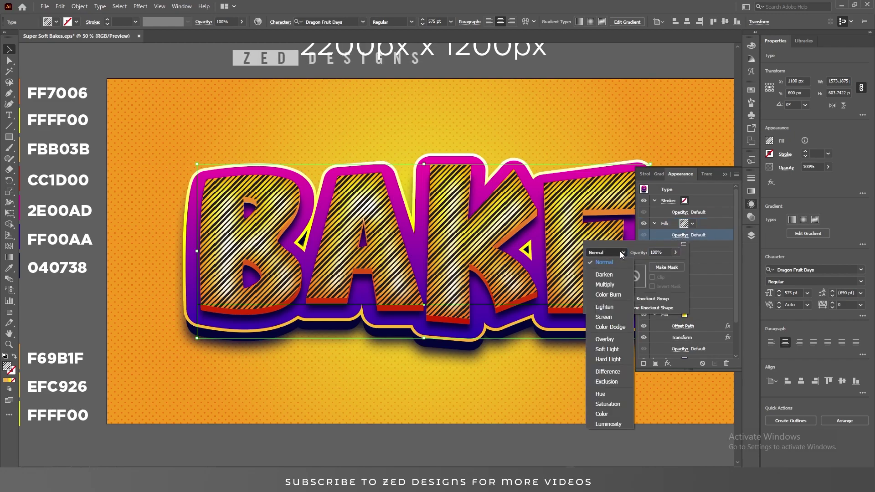
{"action": "left_click", "coordinate": [610, 326]}
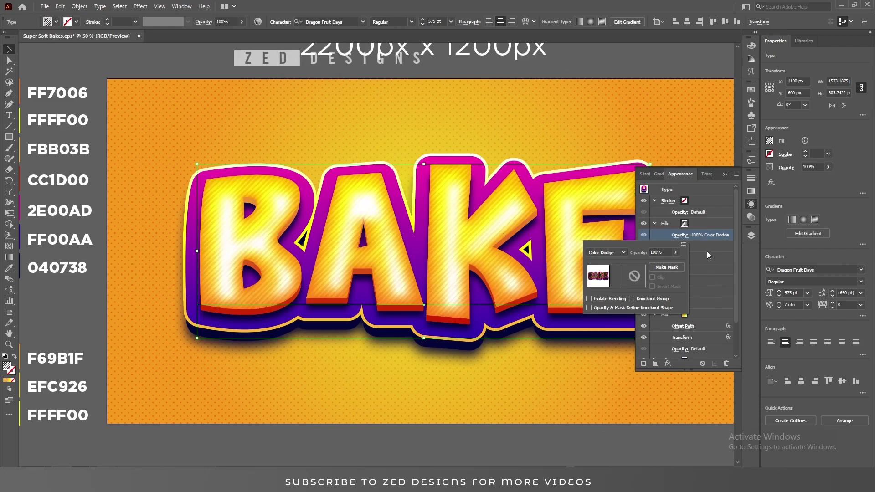
Add a 3-pixel Gaussian Blur to the diagonal line pattern fill.
{"action": "left_click", "coordinate": [706, 224]}
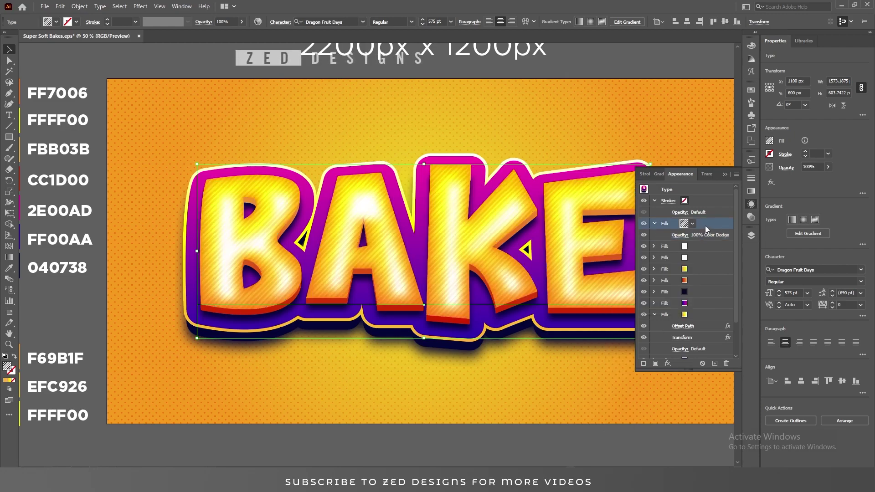
{"action": "left_click", "coordinate": [670, 363]}
{"action": "mouse_move", "coordinate": [717, 285]}
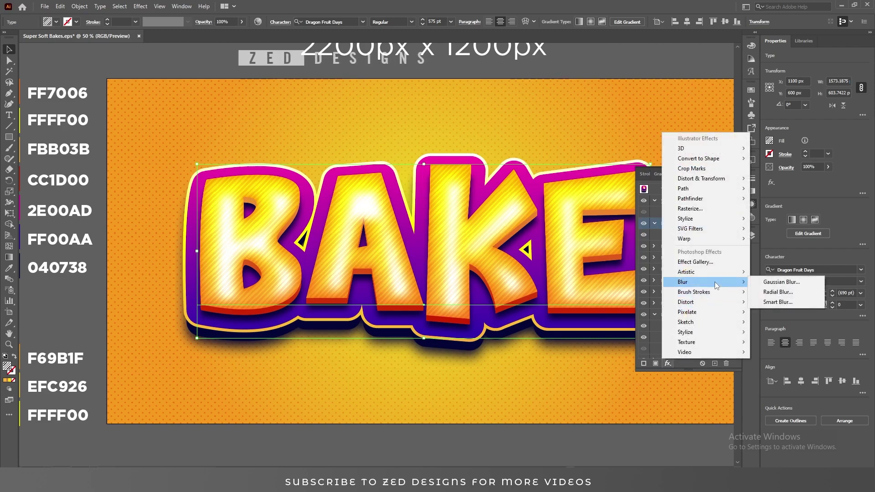
{"action": "left_click", "coordinate": [780, 282]}
{"action": "type", "text": "3"}
{"action": "key", "text": "Tab"}
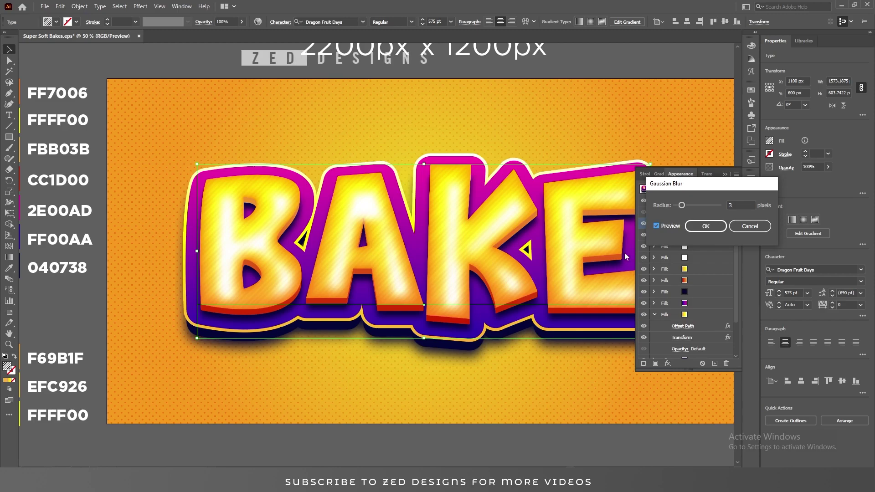
{"action": "left_click", "coordinate": [704, 226]}
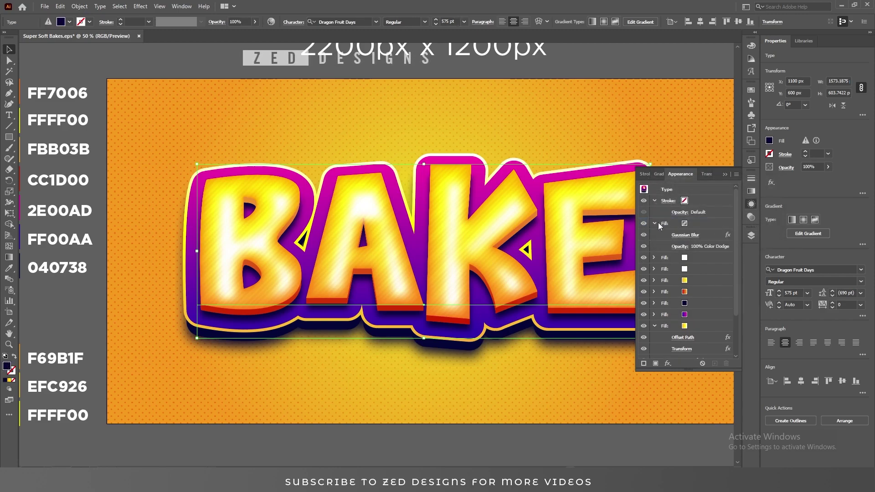
{"action": "left_click", "coordinate": [658, 223]}
{"action": "left_click", "coordinate": [700, 225]}
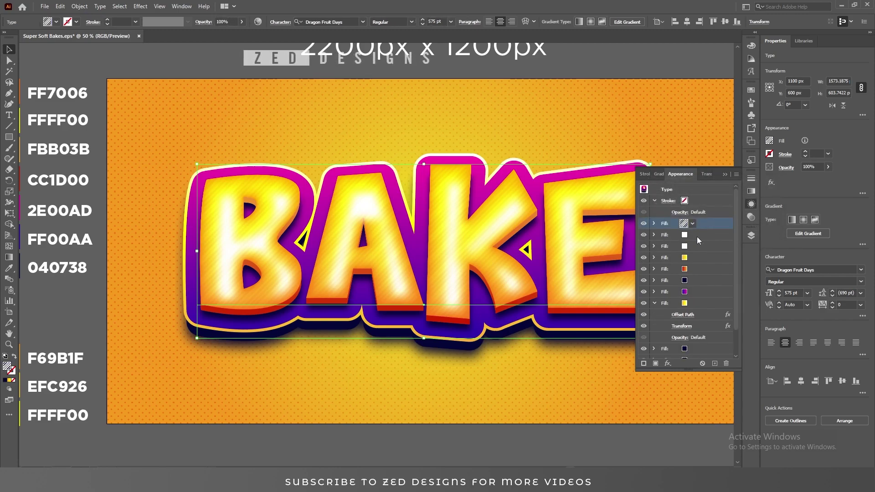
Examine what each of the two white fills contributes by hiding and showing them in turn.
{"action": "left_click", "coordinate": [657, 235]}
{"action": "left_click", "coordinate": [643, 235]}
{"action": "left_click", "coordinate": [643, 235]}
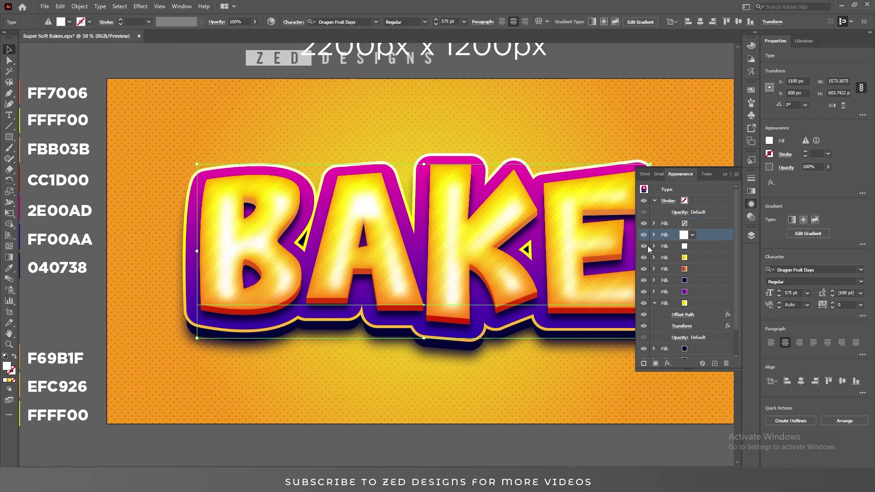
{"action": "left_click", "coordinate": [654, 235]}
{"action": "left_click", "coordinate": [655, 235]}
{"action": "left_click", "coordinate": [644, 236]}
{"action": "left_click", "coordinate": [644, 236]}
{"action": "left_click", "coordinate": [650, 246]}
{"action": "left_click", "coordinate": [654, 247]}
{"action": "left_click", "coordinate": [654, 246]}
{"action": "left_click", "coordinate": [644, 246]}
{"action": "left_click", "coordinate": [644, 246]}
Set the opacity of the white Multiply fill with the Inner Glow to 50%.
{"action": "left_click", "coordinate": [655, 246]}
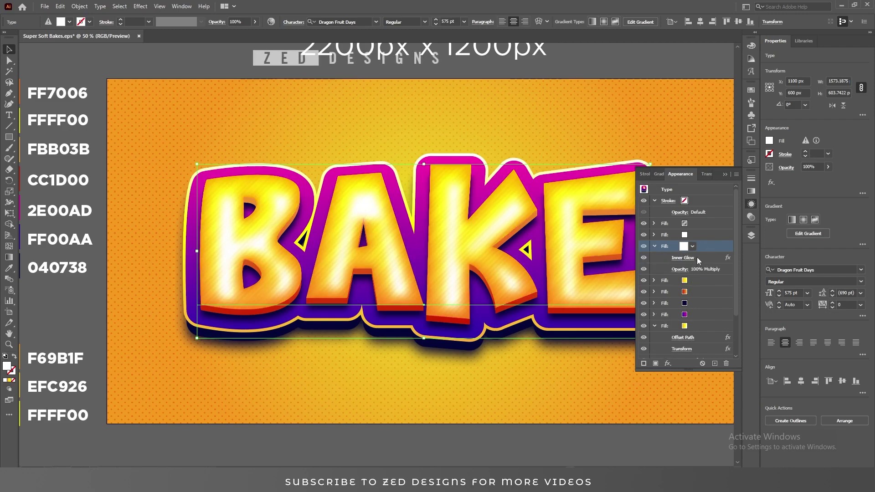
{"action": "left_click", "coordinate": [699, 258]}
{"action": "left_click", "coordinate": [679, 270]}
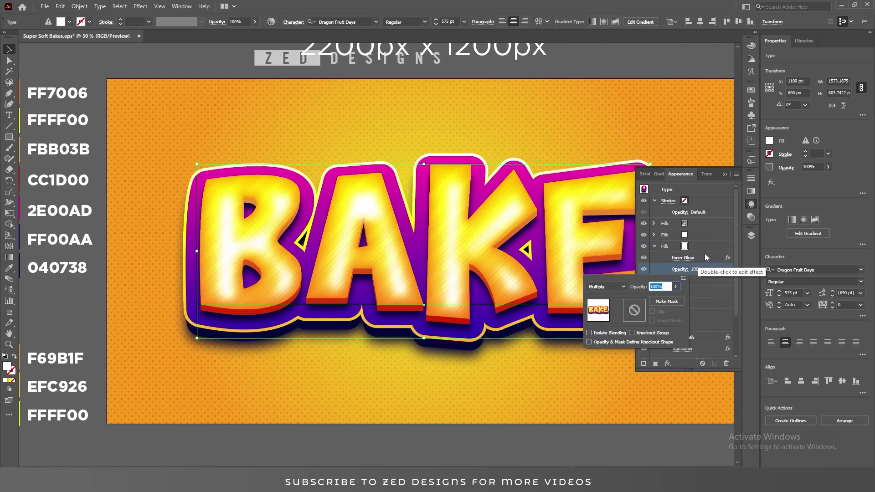
{"action": "type", "text": "50"}
{"action": "key", "text": "Tab"}
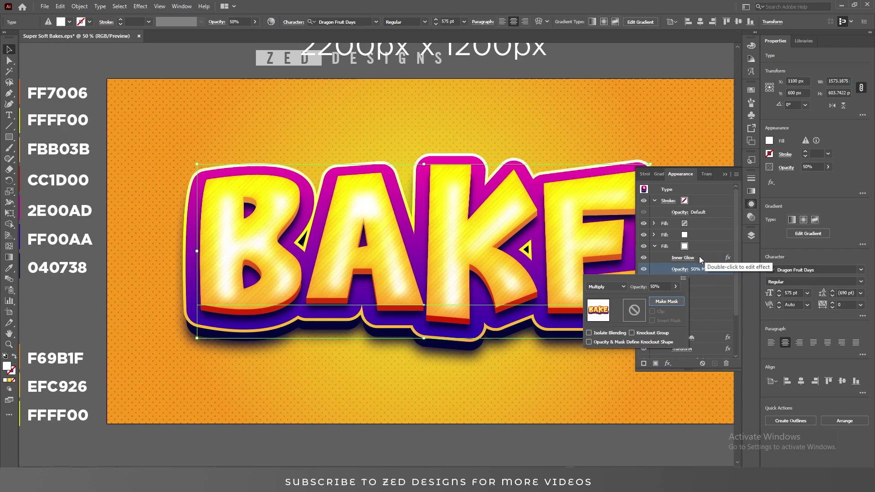
{"action": "left_click", "coordinate": [704, 253]}
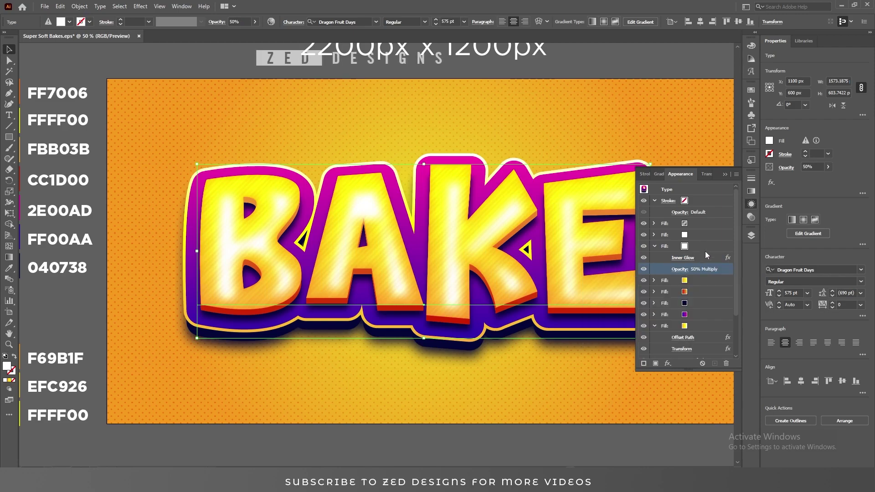
{"action": "left_click", "coordinate": [724, 174]}
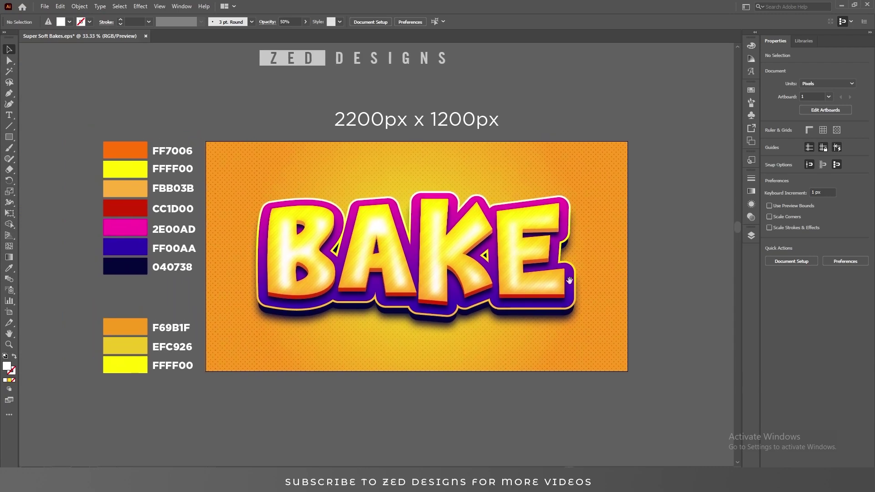
{"action": "scroll", "coordinate": [570, 280], "scroll_direction": "up", "scroll_amount": 3}
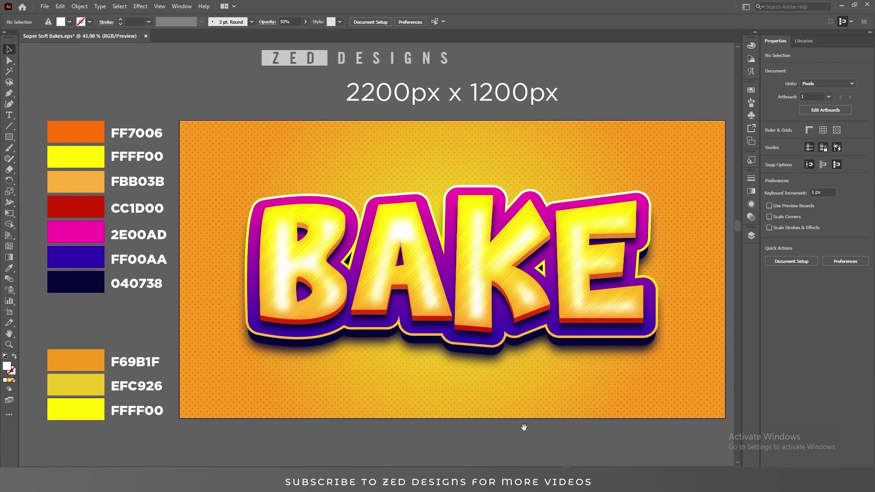
{"action": "left_click_drag", "start_coordinate": [524, 427], "coordinate": [495, 420]}
{"action": "scroll", "coordinate": [472, 431], "scroll_direction": "up", "scroll_amount": 1}
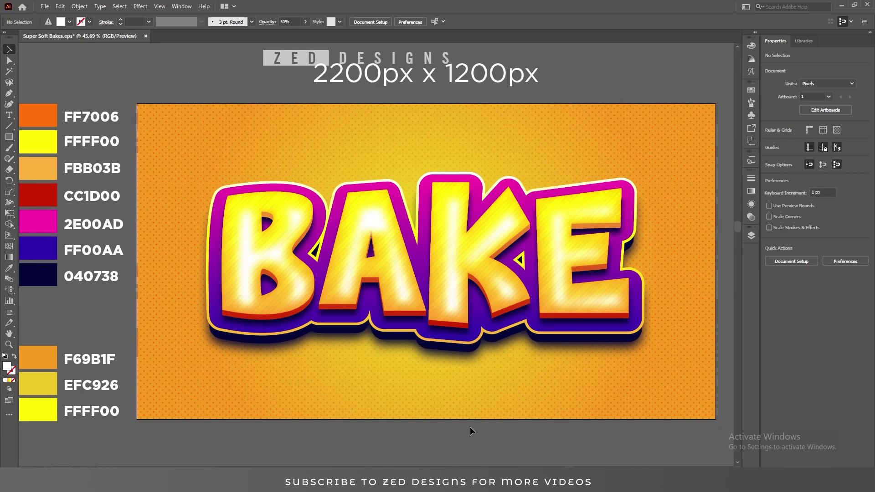